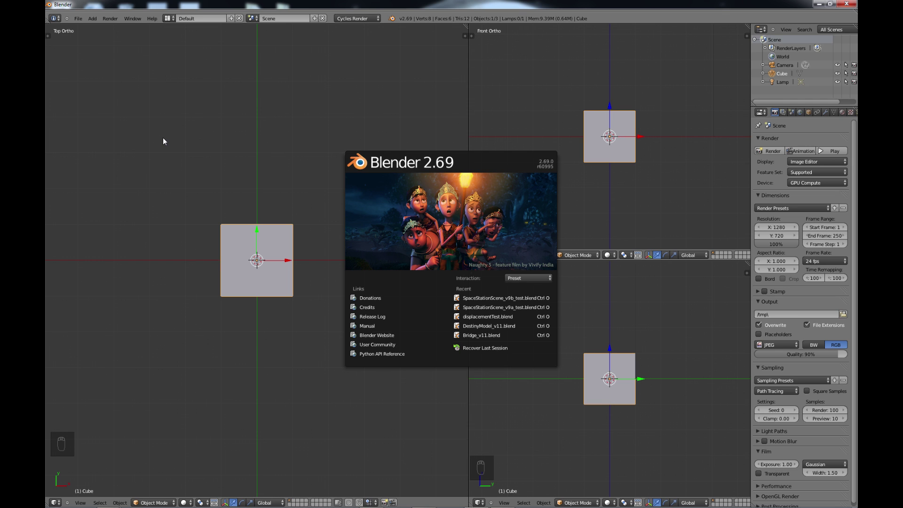
# - Enable the Import-Export add-on Import: MakeHuman (.mhx) in the user preferences and save the user settings
pyautogui.click(222, 151)
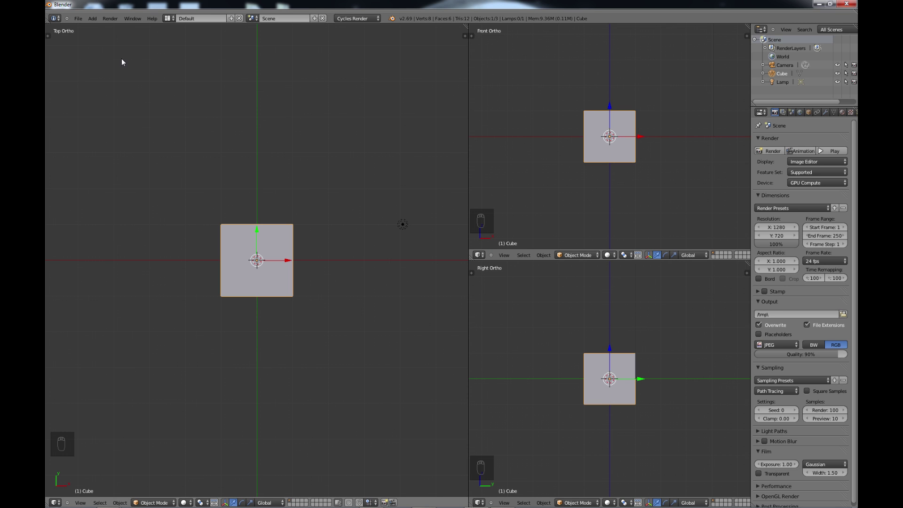
pyautogui.click(79, 20)
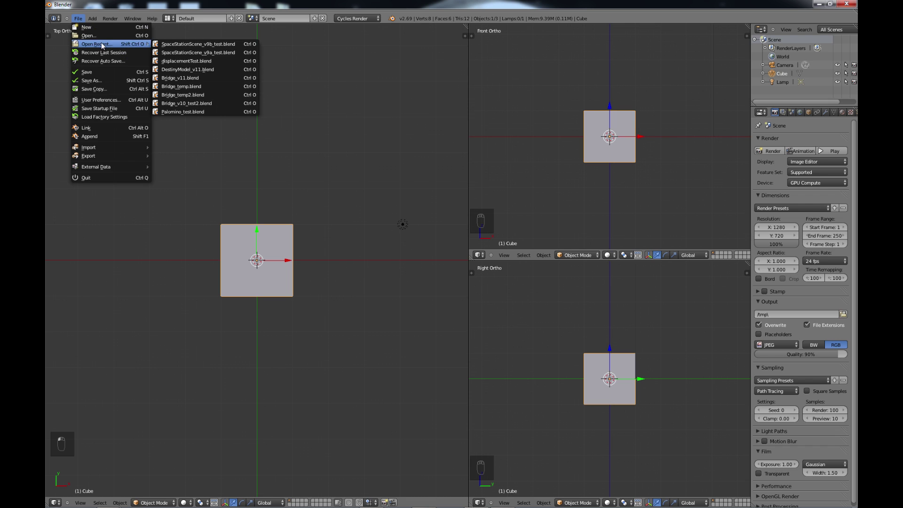
pyautogui.moveTo(105, 147)
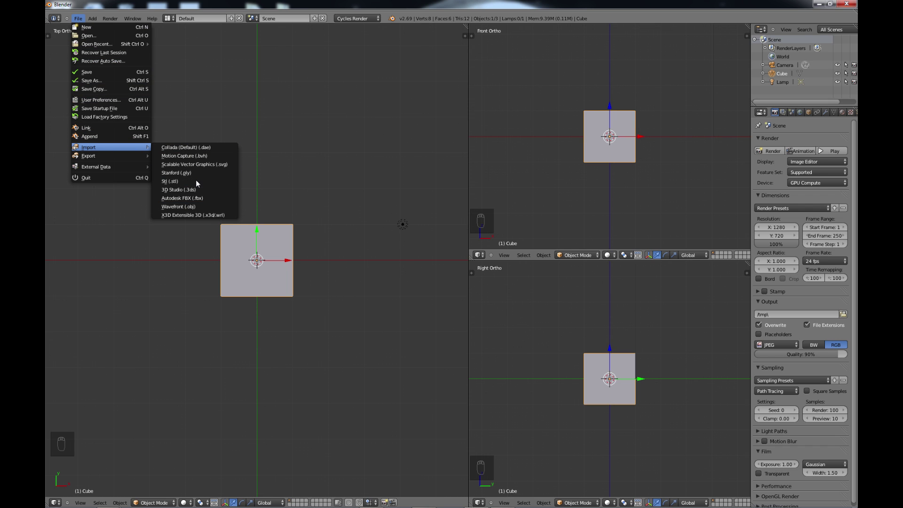
pyautogui.click(98, 101)
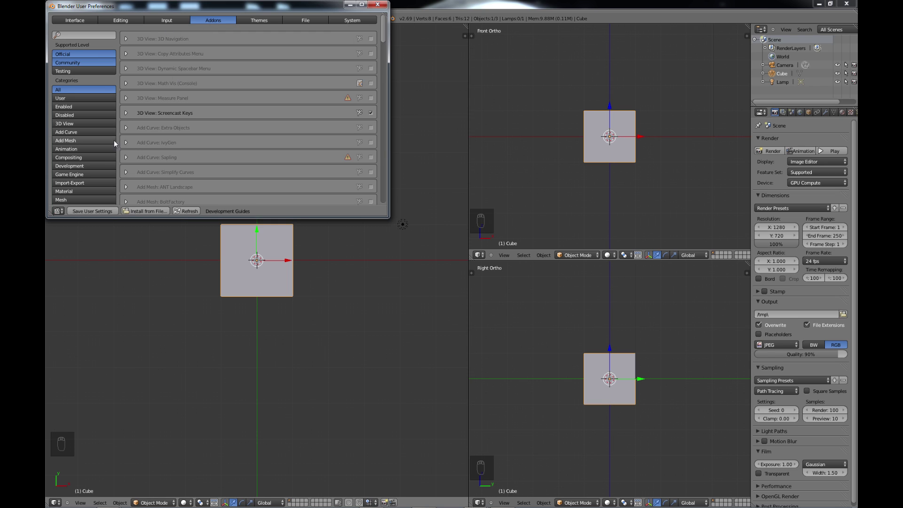
pyautogui.click(73, 183)
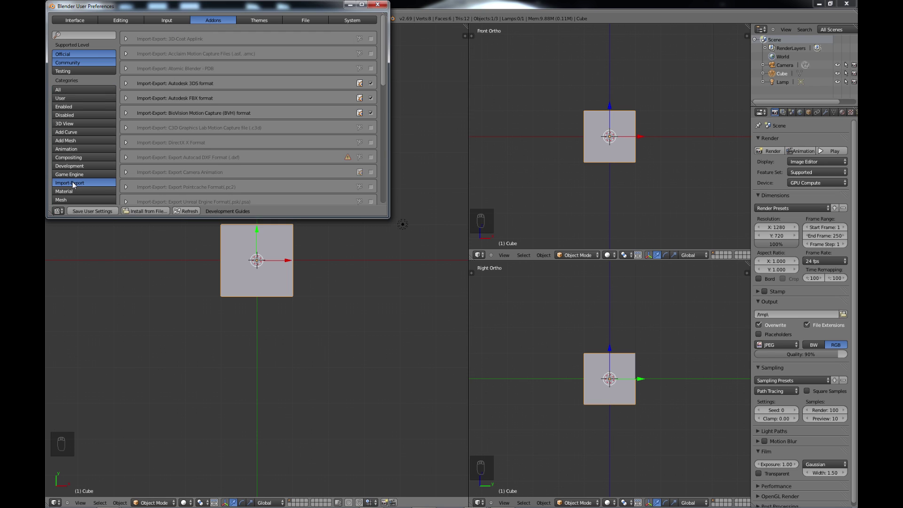
pyautogui.moveTo(385, 82); pyautogui.dragTo(390, 164)
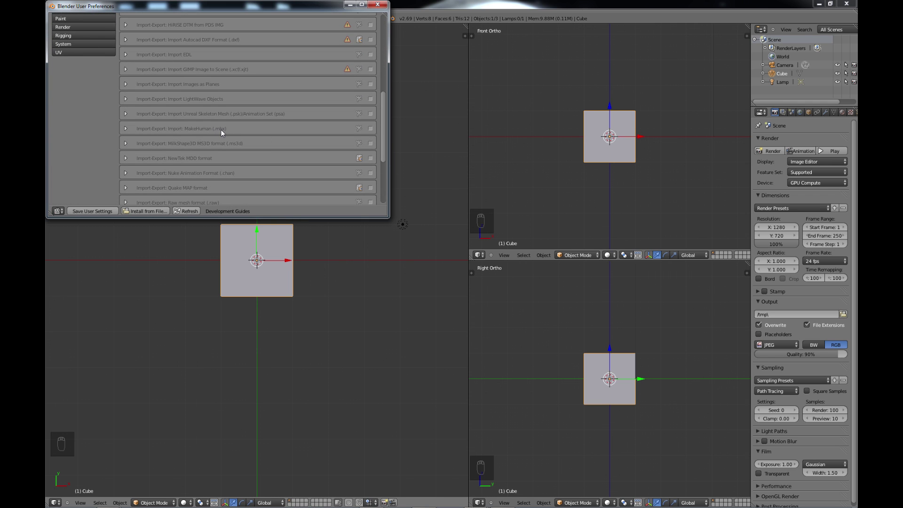
pyautogui.click(370, 128)
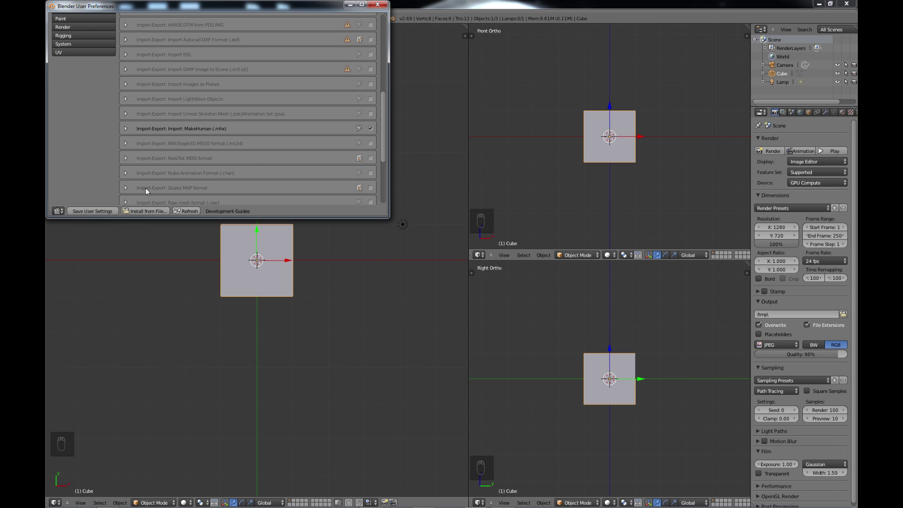
pyautogui.click(96, 210)
pyautogui.click(379, 5)
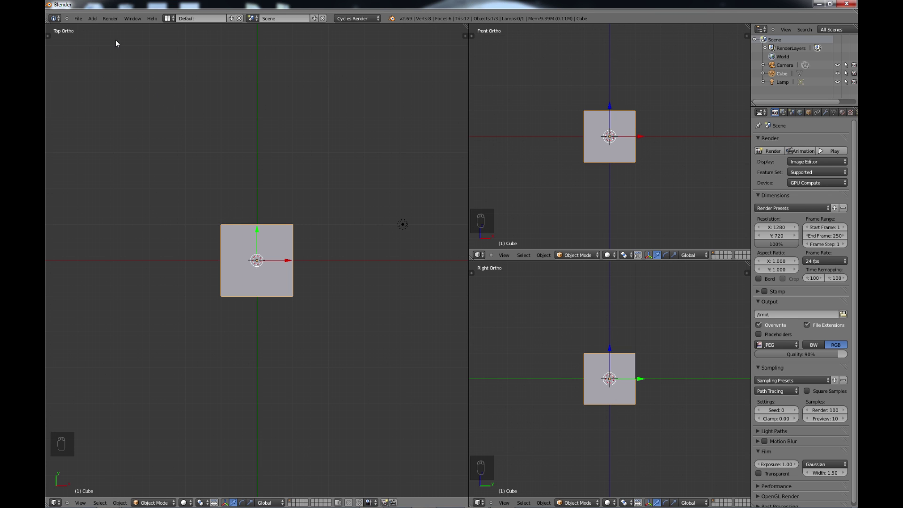
# - Import the MakeHuman file zombie.mhx into the scene
pyautogui.click(78, 19)
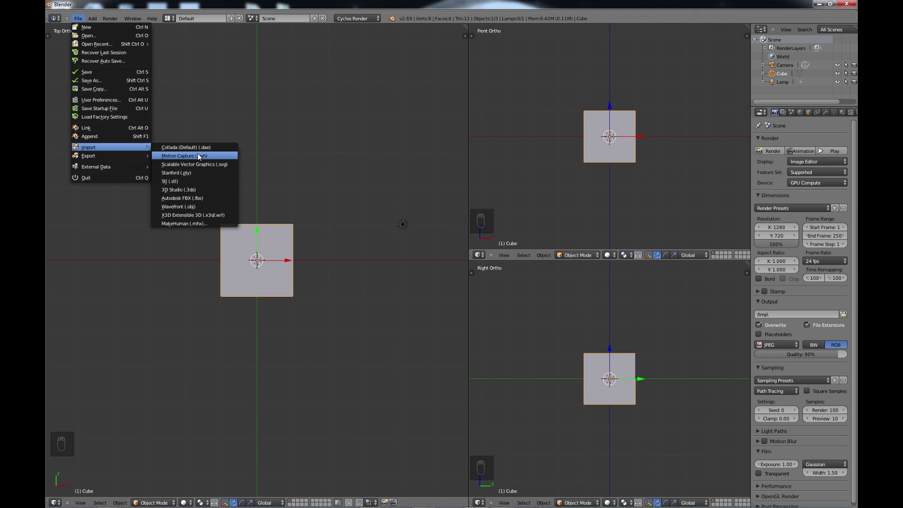
pyautogui.click(188, 223)
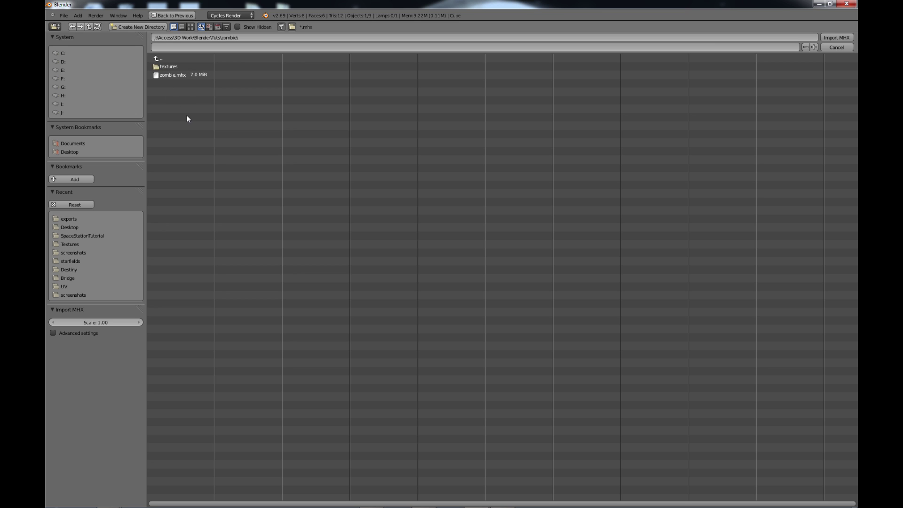
pyautogui.click(175, 74)
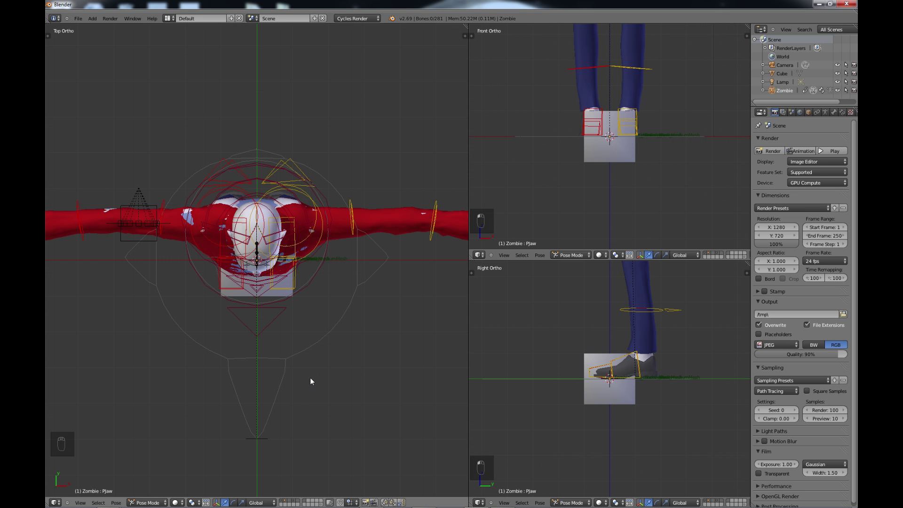
# - Examine the imported zombie character from several angles and select a control in the face rig beside its head
pyautogui.moveTo(310, 377)
pyautogui.mouseDown(button='middle')
pyautogui.moveTo(285, 368)
pyautogui.moveTo(252, 322)
pyautogui.moveTo(300, 207)
pyautogui.moveTo(300, 367)
pyautogui.mouseUp(button='middle')
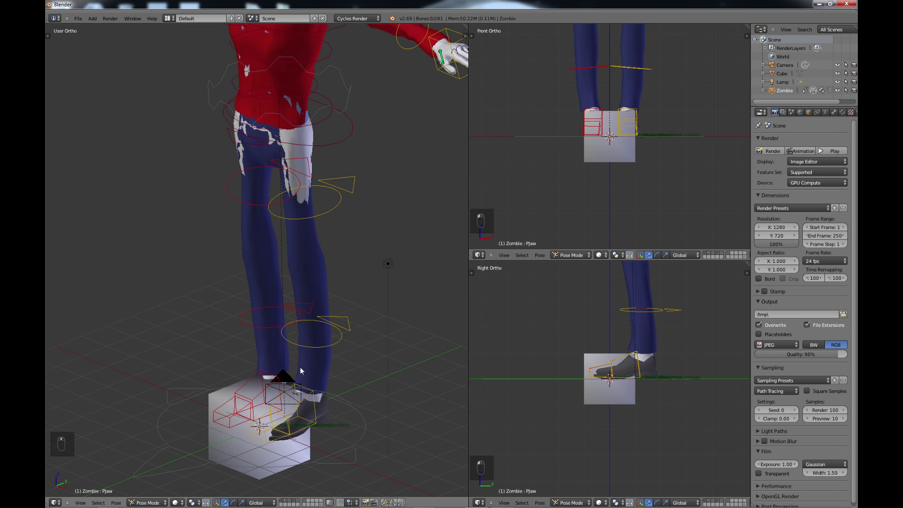
pyautogui.scroll(-2, 284, 271)
pyautogui.keyDown('shift'); pyautogui.moveTo(263, 281); pyautogui.dragTo(261, 299, button='middle'); pyautogui.keyUp('shift')
pyautogui.keyDown('shift'); pyautogui.moveTo(308, 96); pyautogui.dragTo(306, 187, button='middle'); pyautogui.keyUp('shift')
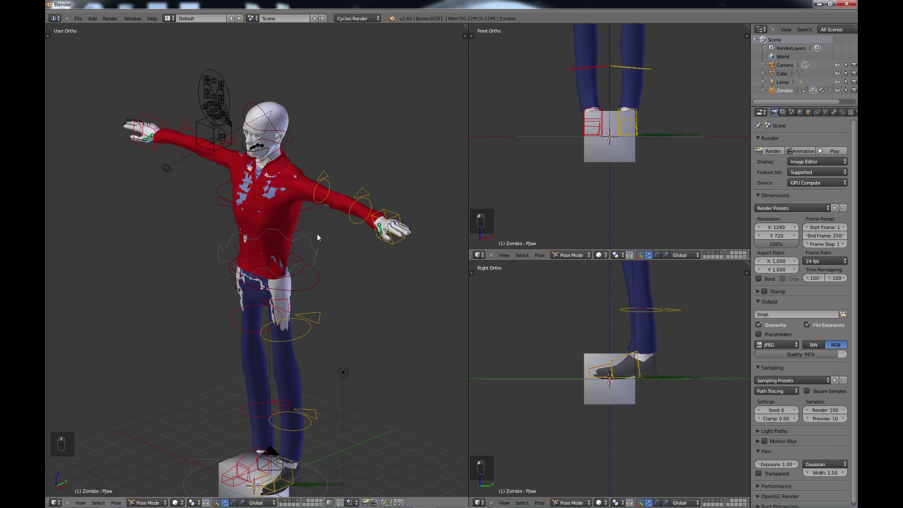
pyautogui.moveTo(290, 236); pyautogui.dragTo(302, 235, button='middle')
pyautogui.rightClick(218, 101)
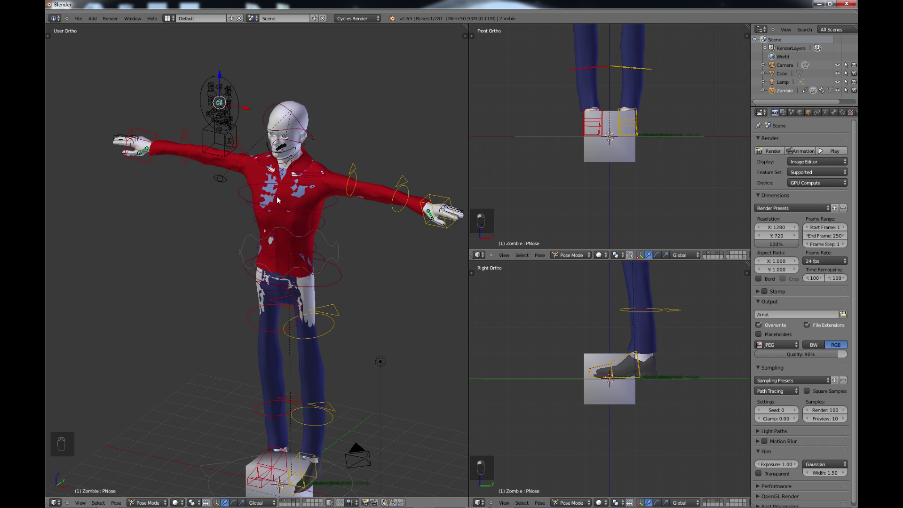
# - Delete the default cube at the zombie's feet
pyautogui.moveTo(277, 199); pyautogui.dragTo(310, 177, button='middle')
pyautogui.scroll(3, 309, 181)
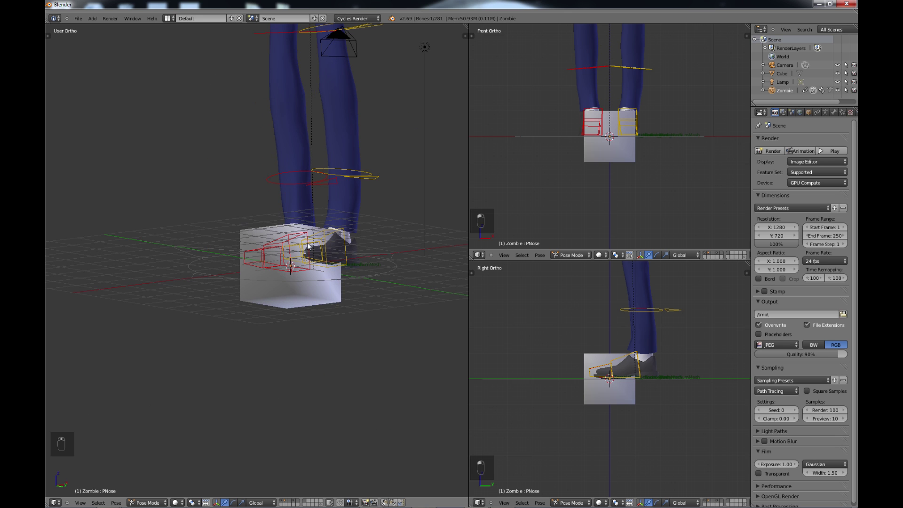
pyautogui.rightClick(295, 303)
pyautogui.press('x')
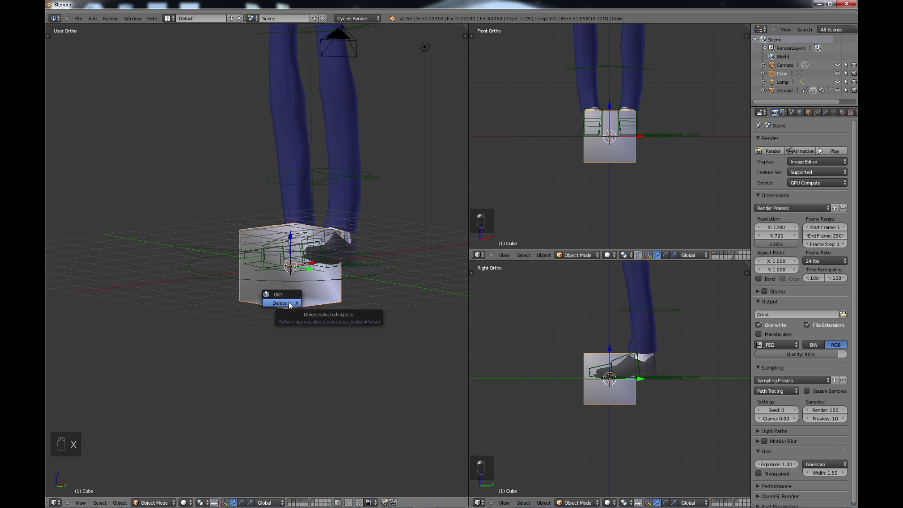
pyautogui.click(295, 303)
# - Examine the zombie's upper body for places where the skin and the blue T-shirt poke through the red shirt
pyautogui.keyDown('shift'); pyautogui.moveTo(310, 29); pyautogui.dragTo(303, 345, button='middle'); pyautogui.keyUp('shift')
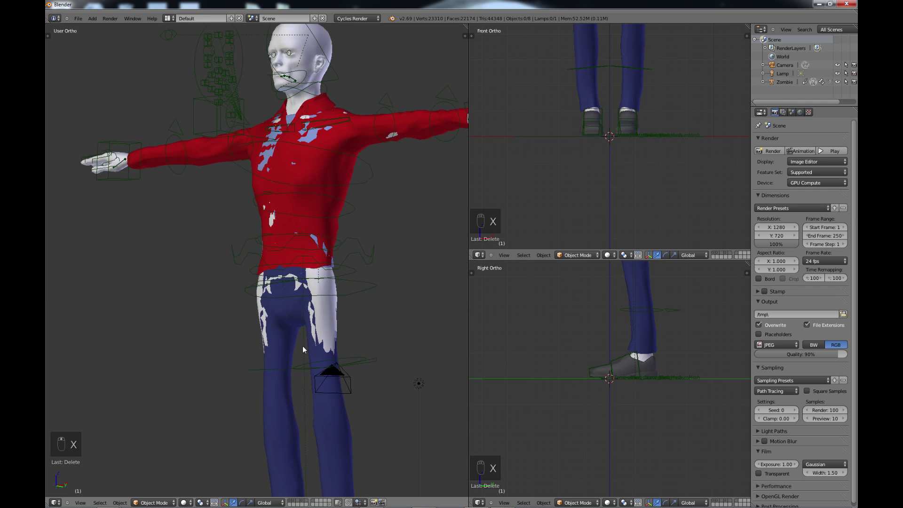
pyautogui.scroll(-3, 302, 346)
pyautogui.scroll(1, 292, 269)
pyautogui.keyDown('shift'); pyautogui.moveTo(290, 224); pyautogui.dragTo(340, 272, button='middle'); pyautogui.keyUp('shift')
pyautogui.scroll(1, 267, 268)
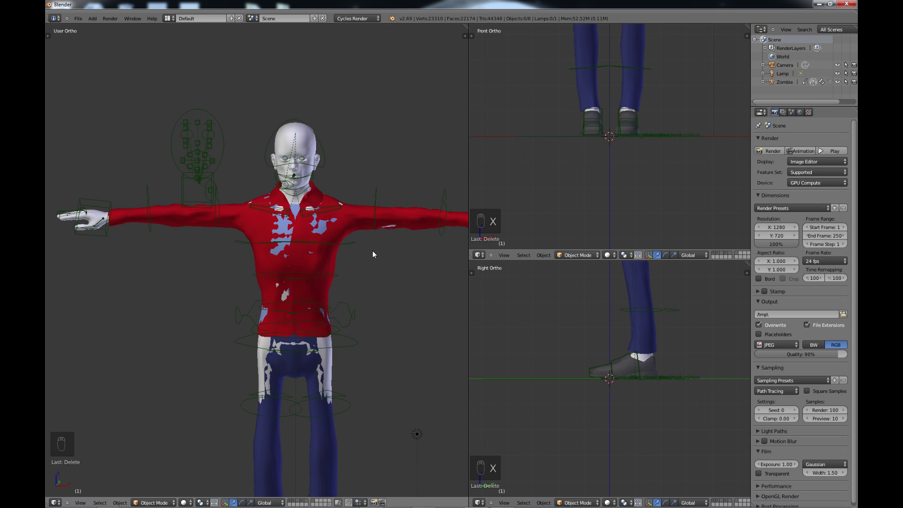
pyautogui.moveTo(373, 253); pyautogui.dragTo(343, 233, button='middle')
pyautogui.scroll(2, 343, 238)
pyautogui.keyDown('shift'); pyautogui.moveTo(324, 198); pyautogui.dragTo(298, 284, button='middle'); pyautogui.keyUp('shift')
pyautogui.scroll(3, 320, 316)
pyautogui.scroll(3, 289, 250)
pyautogui.scroll(-2, 299, 281)
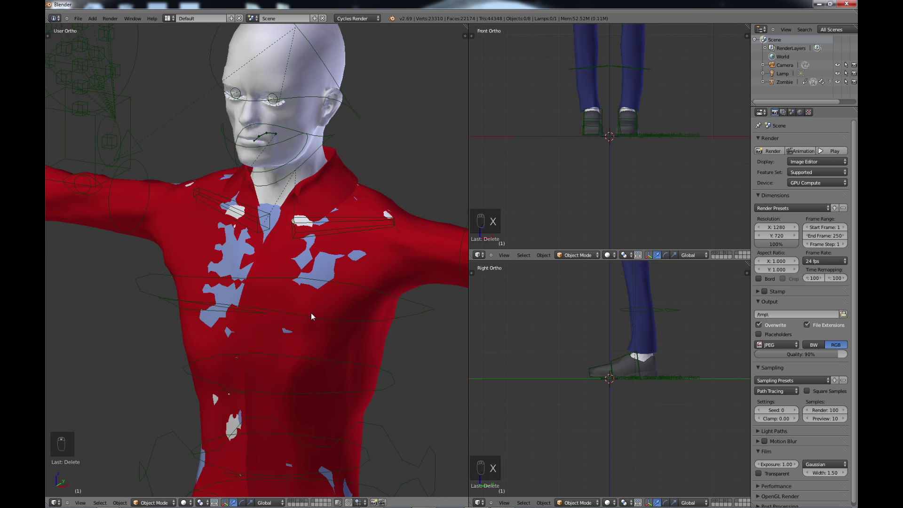
pyautogui.scroll(-2, 310, 314)
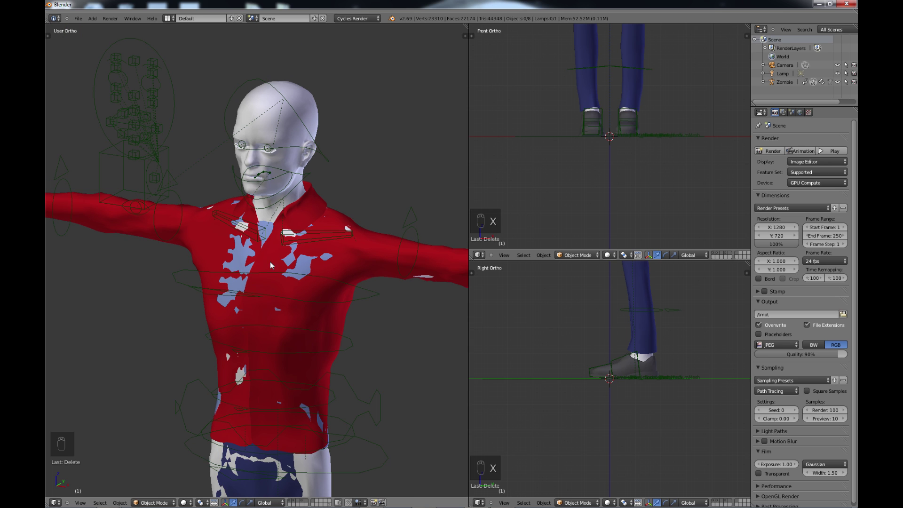
# - Delete the short-sleeved T-shirt mesh underneath the zombie's red shirt
pyautogui.rightClick(243, 255)
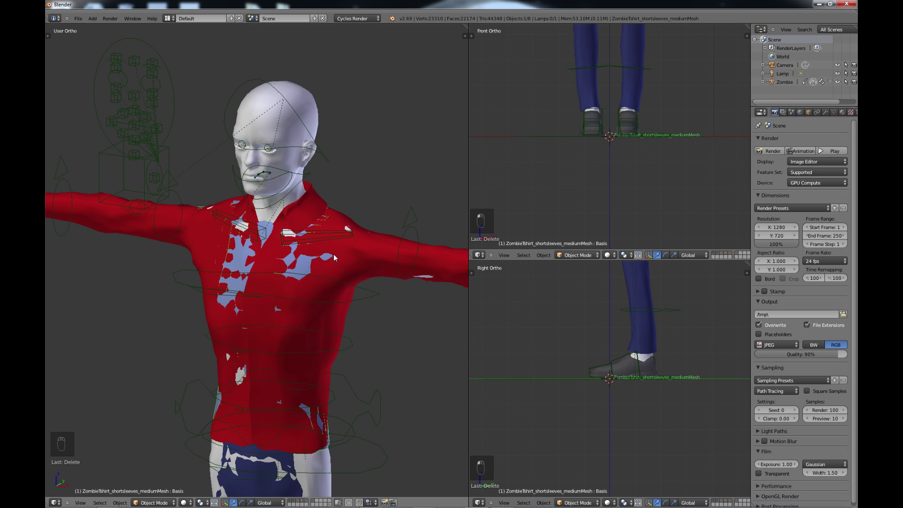
pyautogui.press('x')
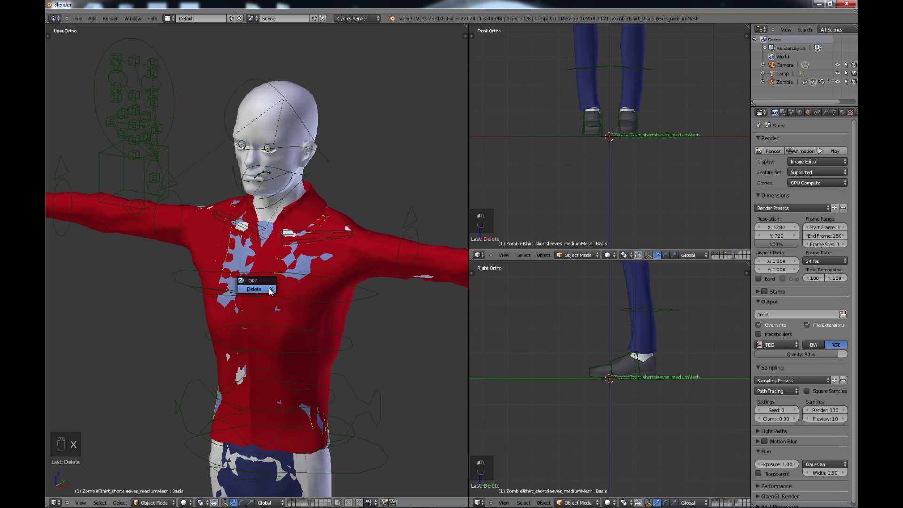
pyautogui.click(263, 289)
# - Enter Edit Mode on the zombie's red shirt mesh and switch to face selection
pyautogui.scroll(-3, 314, 301)
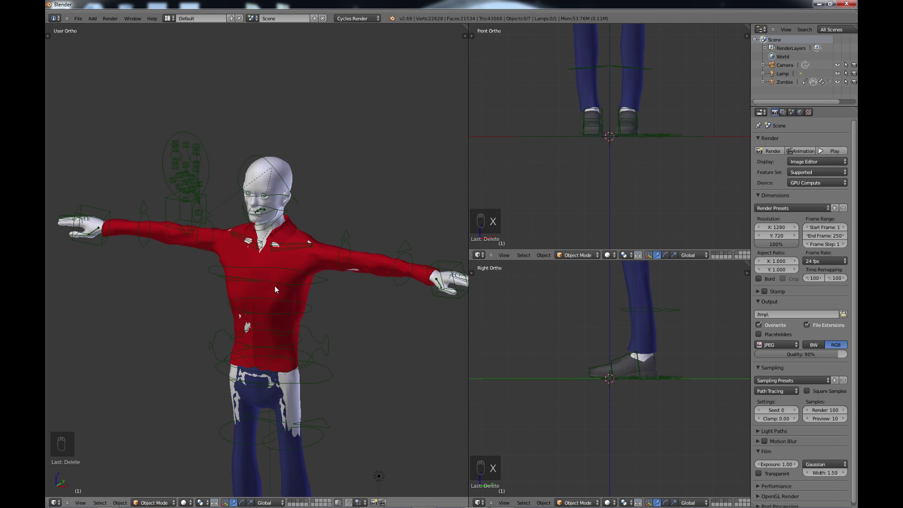
pyautogui.moveTo(275, 287); pyautogui.dragTo(292, 314, button='middle')
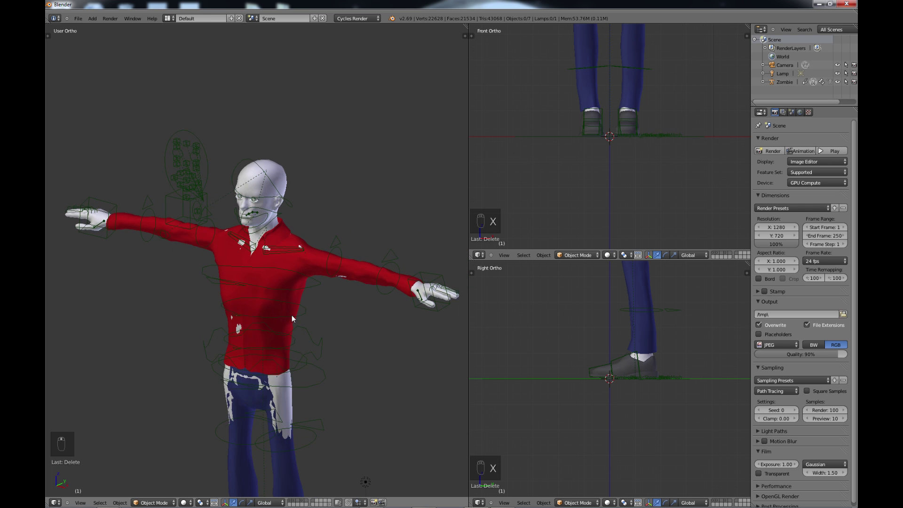
pyautogui.scroll(2, 286, 318)
pyautogui.scroll(-2, 289, 311)
pyautogui.moveTo(308, 259); pyautogui.dragTo(295, 250, button='middle')
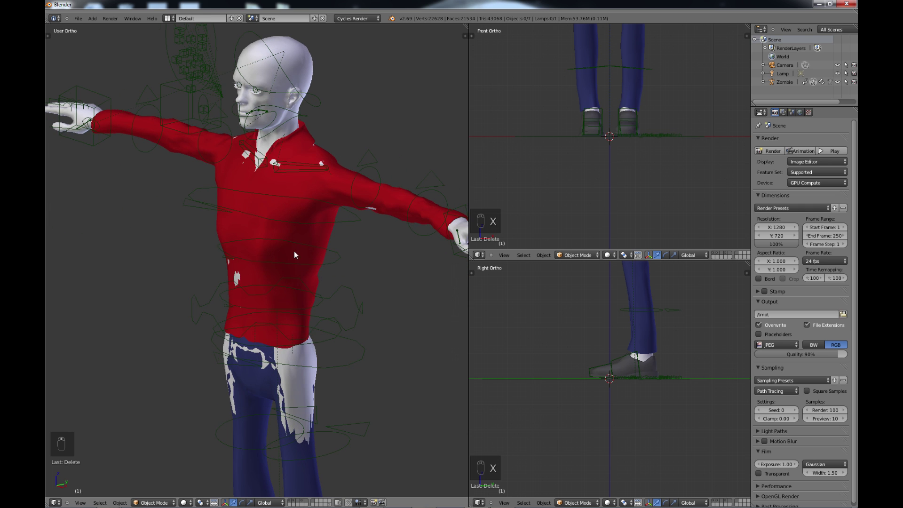
pyautogui.rightClick(286, 205)
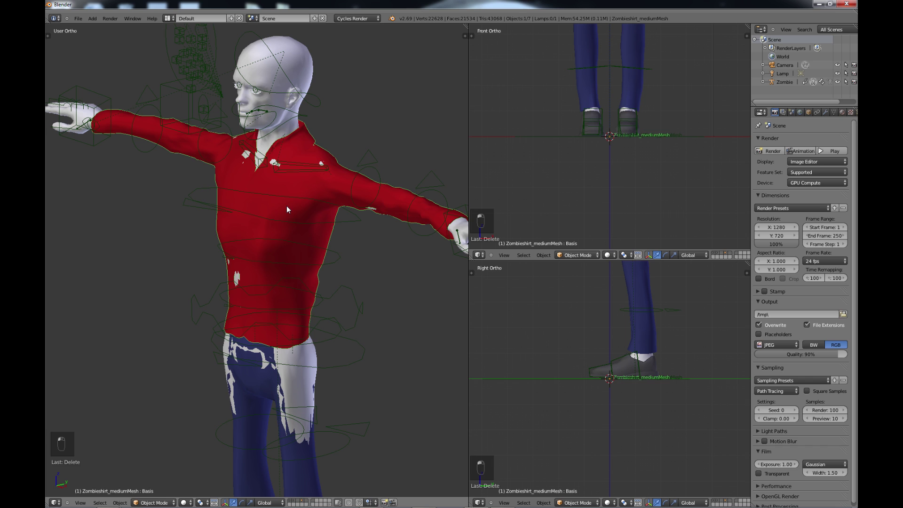
pyautogui.press('Tab')
pyautogui.scroll(-1, 289, 222)
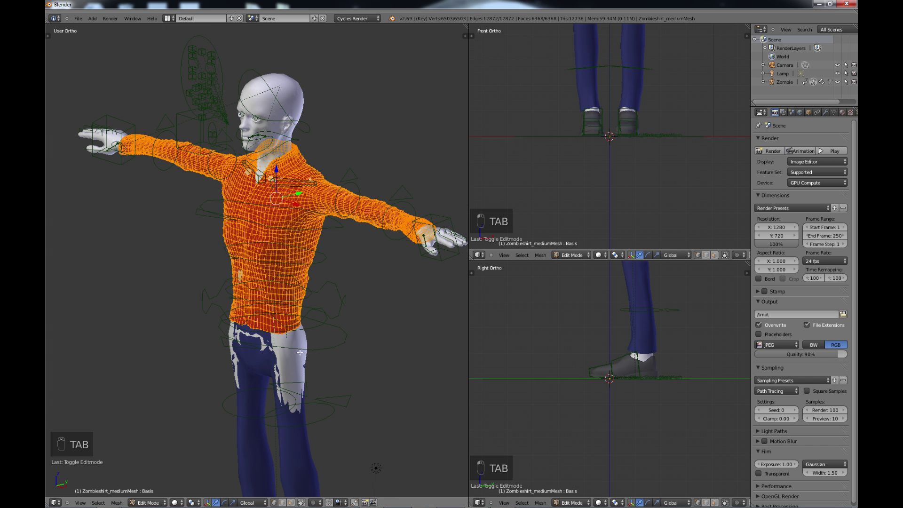
pyautogui.click(291, 503)
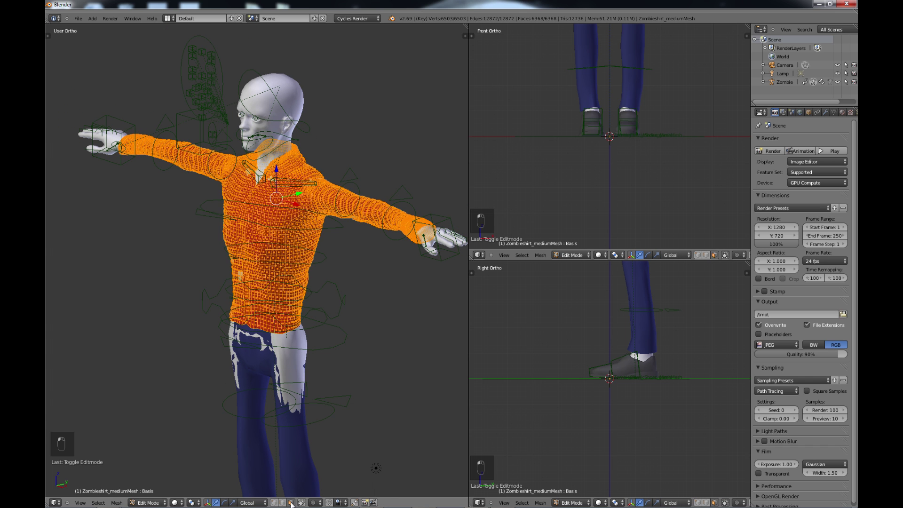
# - Enable proportional editing for the red shirt mesh
pyautogui.scroll(3, 282, 321)
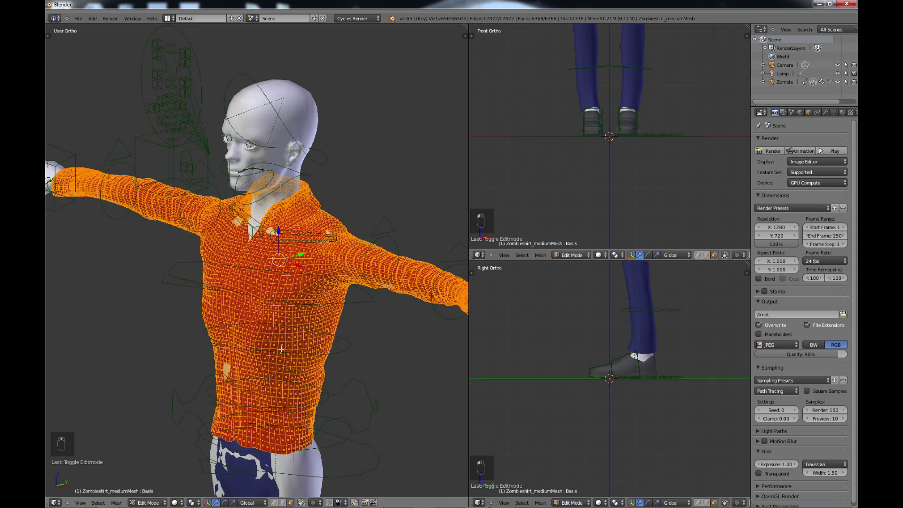
pyautogui.moveTo(282, 321); pyautogui.dragTo(305, 245, button='middle')
pyautogui.scroll(3, 315, 245)
pyautogui.keyDown('shift'); pyautogui.moveTo(338, 190); pyautogui.dragTo(299, 245, button='middle'); pyautogui.keyUp('shift')
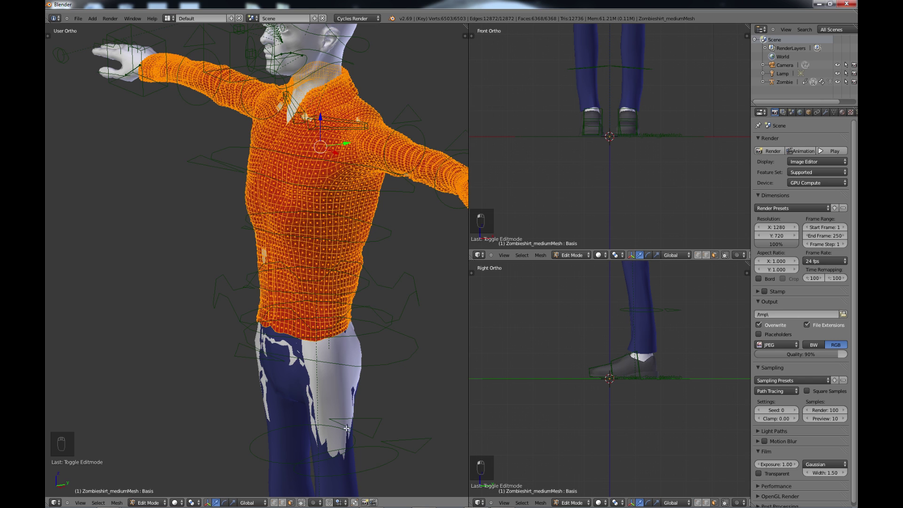
pyautogui.click(319, 504)
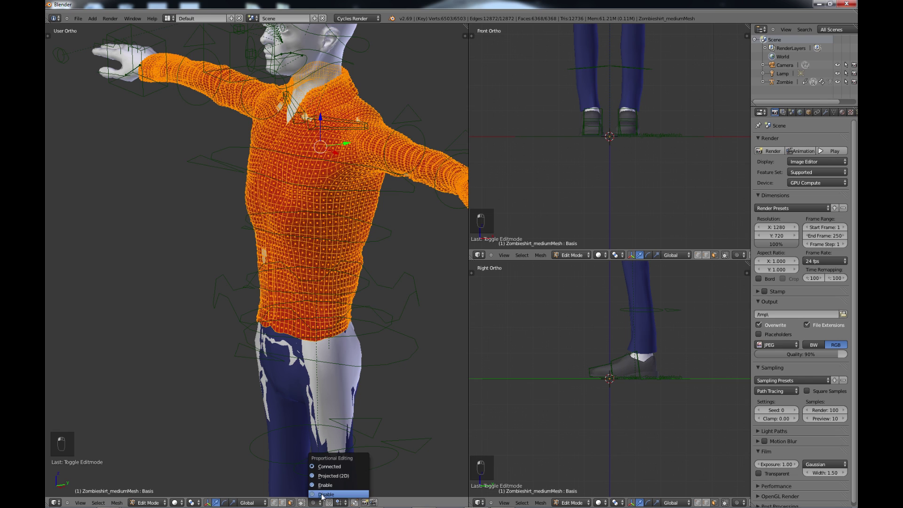
pyautogui.click(324, 486)
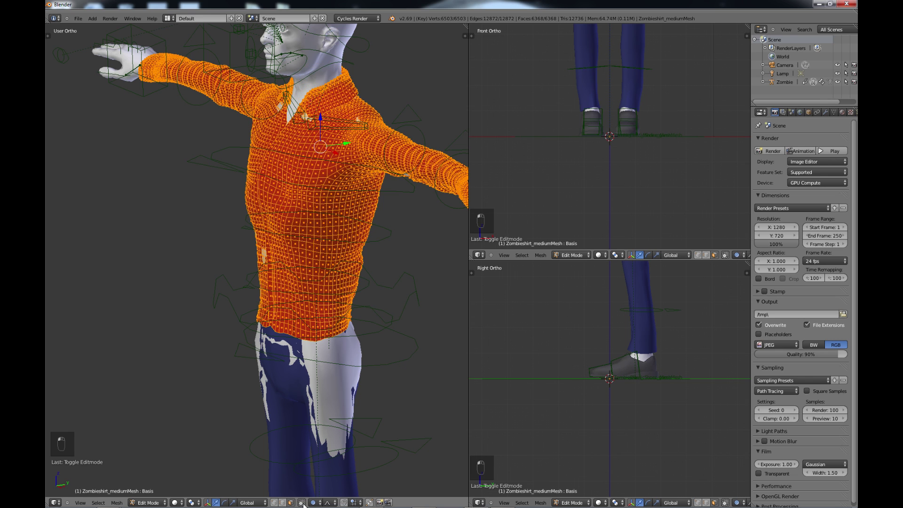
# - Select the shirt face over the larger skin patch on the front waist and reduce the proportional editing size to 0.32
pyautogui.keyDown('shift'); pyautogui.moveTo(313, 235); pyautogui.dragTo(336, 308, button='middle'); pyautogui.keyUp('shift')
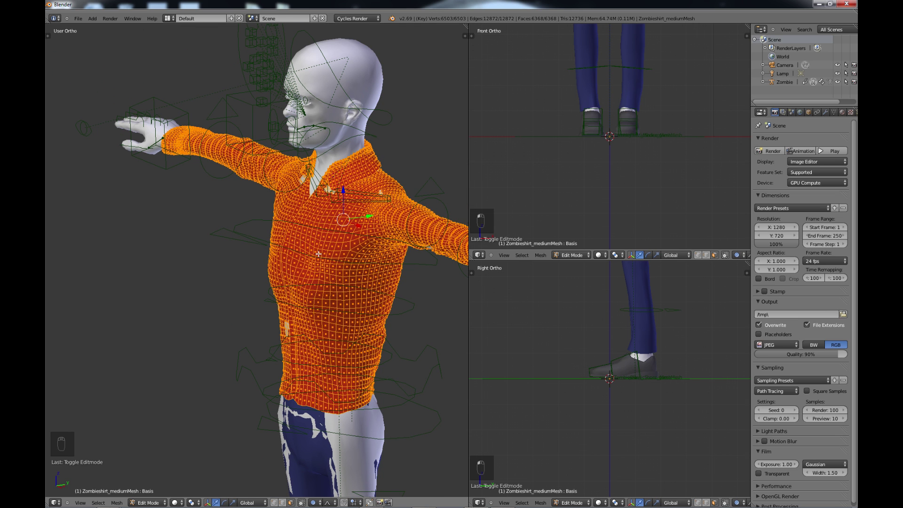
pyautogui.moveTo(319, 254); pyautogui.dragTo(310, 296, button='middle')
pyautogui.keyDown('shift'); pyautogui.moveTo(311, 296); pyautogui.dragTo(340, 216, button='middle'); pyautogui.keyUp('shift')
pyautogui.scroll(3, 328, 252)
pyautogui.keyDown('shift'); pyautogui.moveTo(407, 246); pyautogui.dragTo(334, 263, button='middle'); pyautogui.keyUp('shift')
pyautogui.scroll(2, 334, 263)
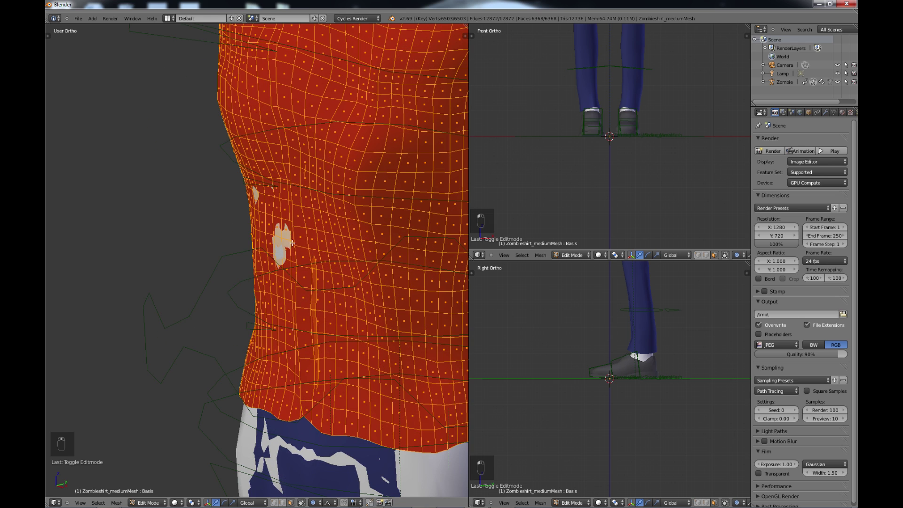
pyautogui.rightClick(277, 246)
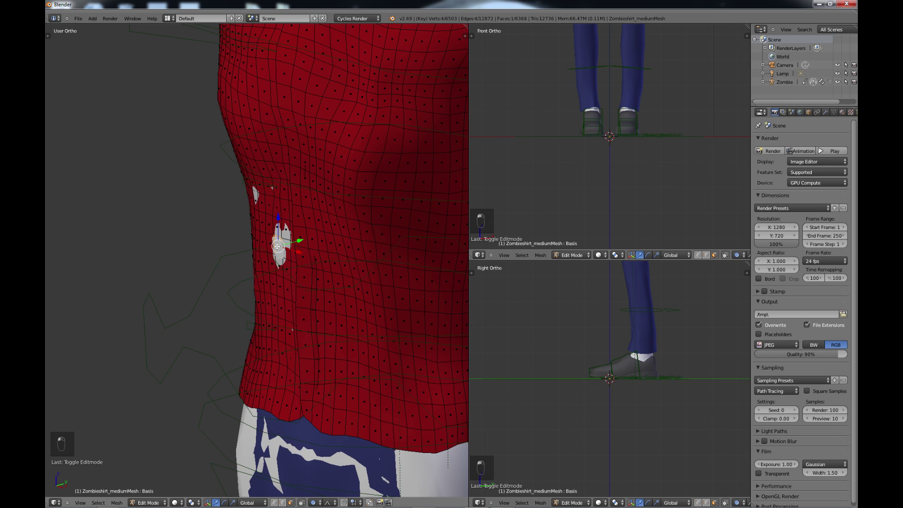
pyautogui.press('g')
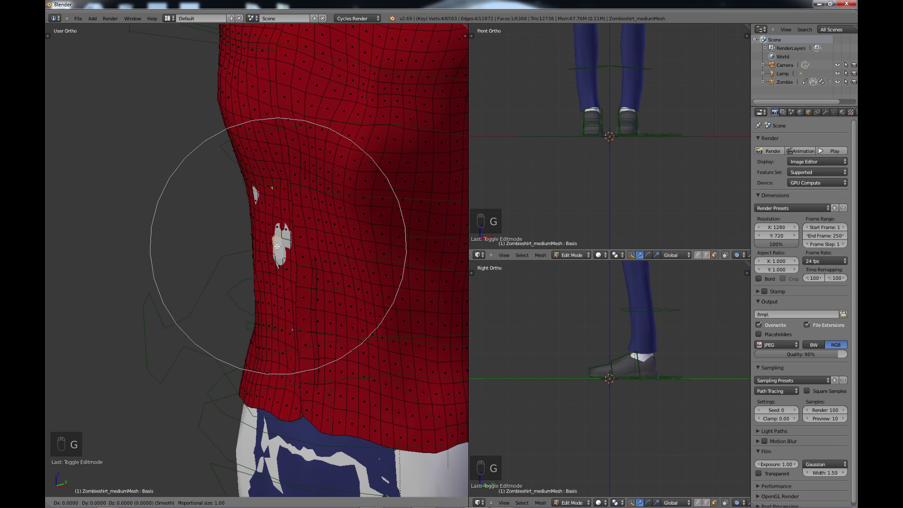
pyautogui.scroll(-2, 276, 246)
pyautogui.scroll(4, 277, 246)
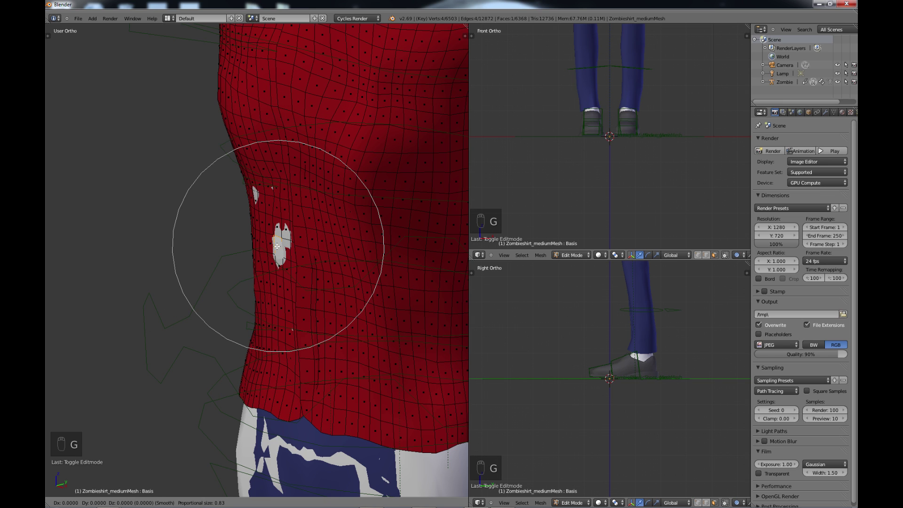
pyautogui.scroll(8, 277, 246)
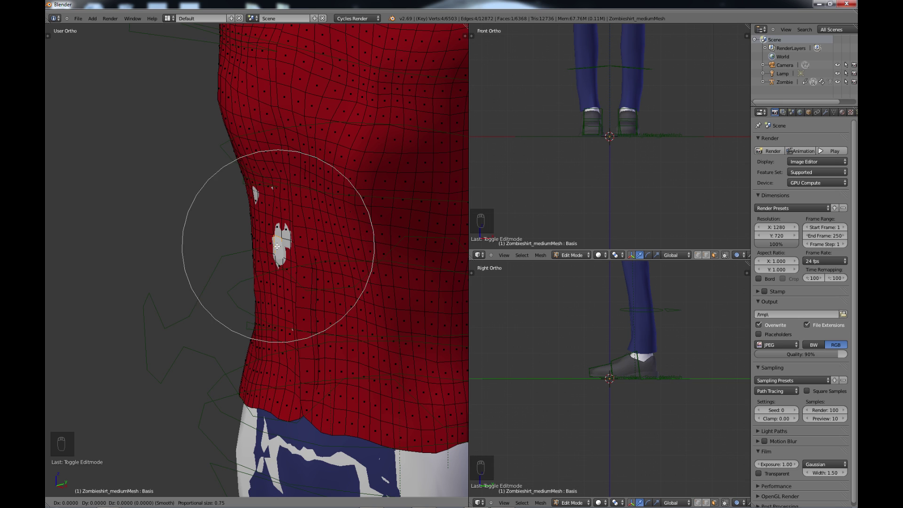
pyautogui.scroll(2, 277, 246)
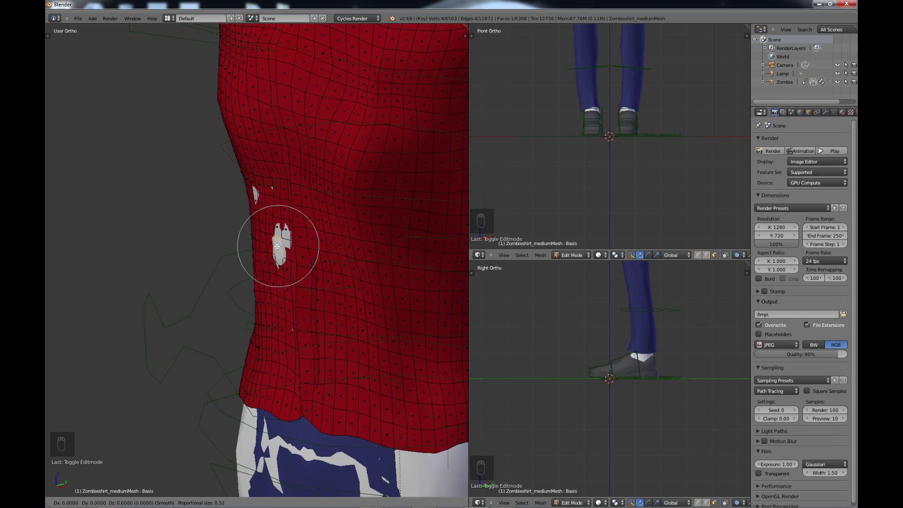
pyautogui.scroll(-1, 277, 246)
pyautogui.scroll(1, 276, 246)
pyautogui.click(277, 246)
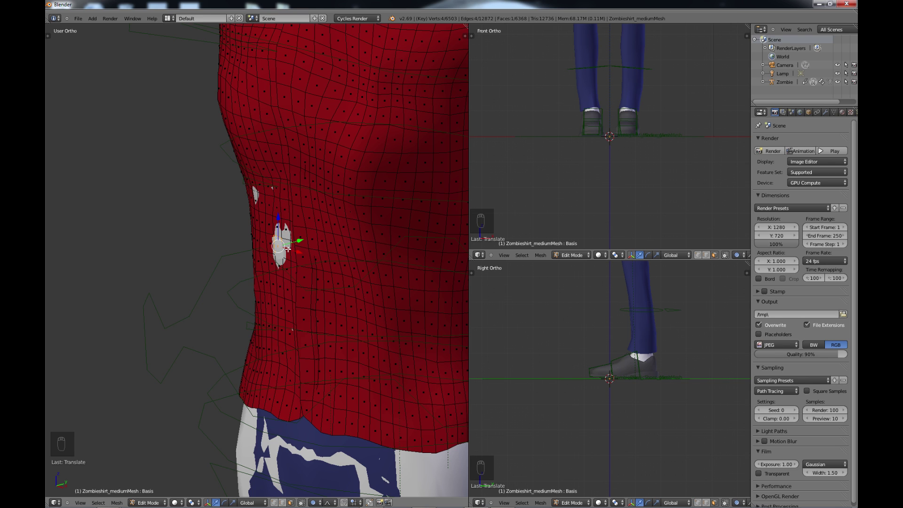
# - Pull the shirt forward along Y over the two skin patches on the front of the waist
pyautogui.moveTo(300, 241); pyautogui.dragTo(295, 240)
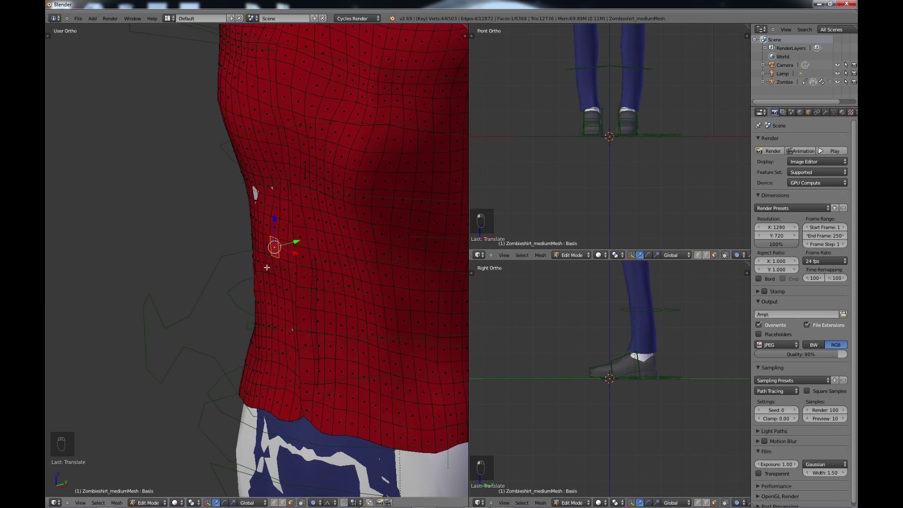
pyautogui.rightClick(256, 194)
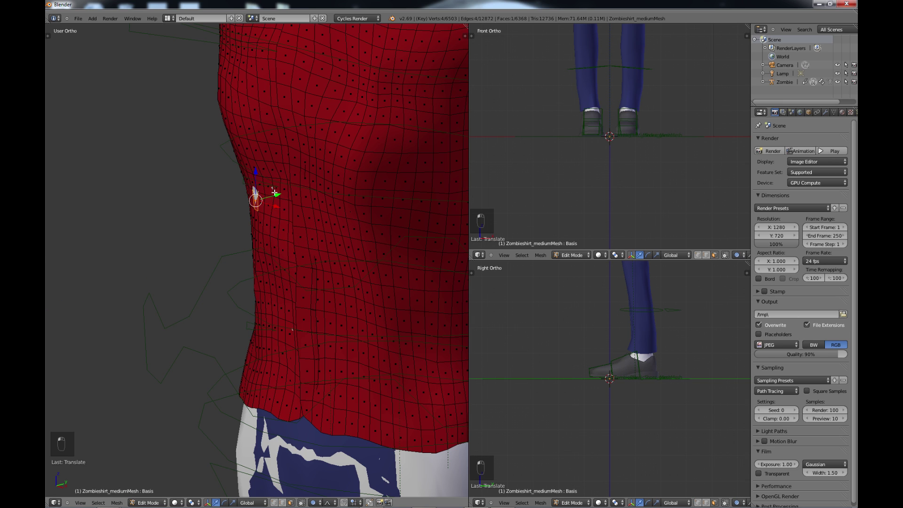
pyautogui.moveTo(275, 195); pyautogui.dragTo(271, 195)
# - Move the shirt faces around the skin patch on the right chest beside the collar opening along Y to cover it
pyautogui.scroll(-3, 331, 185)
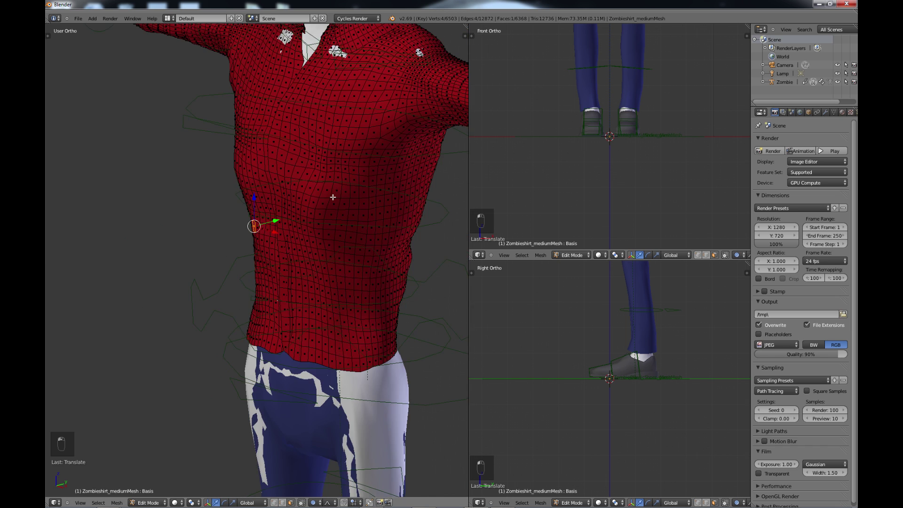
pyautogui.keyDown('shift'); pyautogui.moveTo(341, 150); pyautogui.dragTo(290, 348, button='middle'); pyautogui.keyUp('shift')
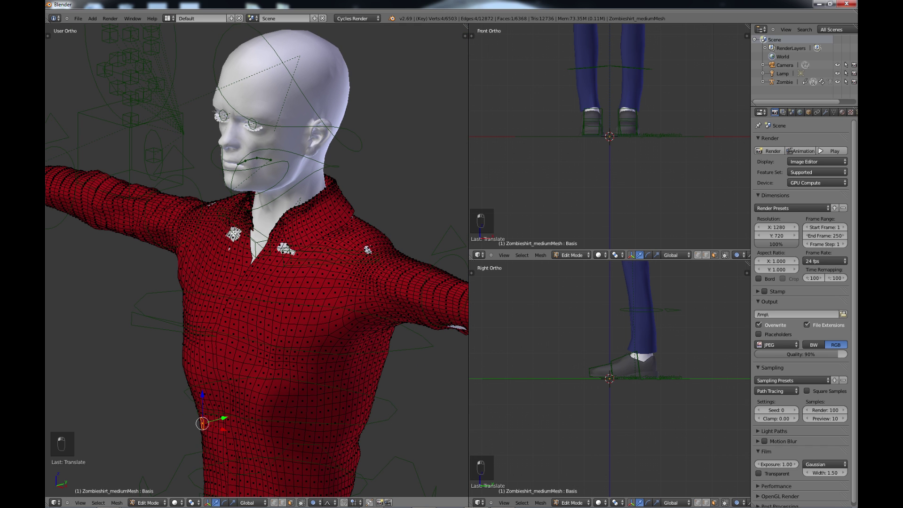
pyautogui.rightClick(226, 234)
pyautogui.press('g')
pyautogui.press('y')
pyautogui.click(250, 239)
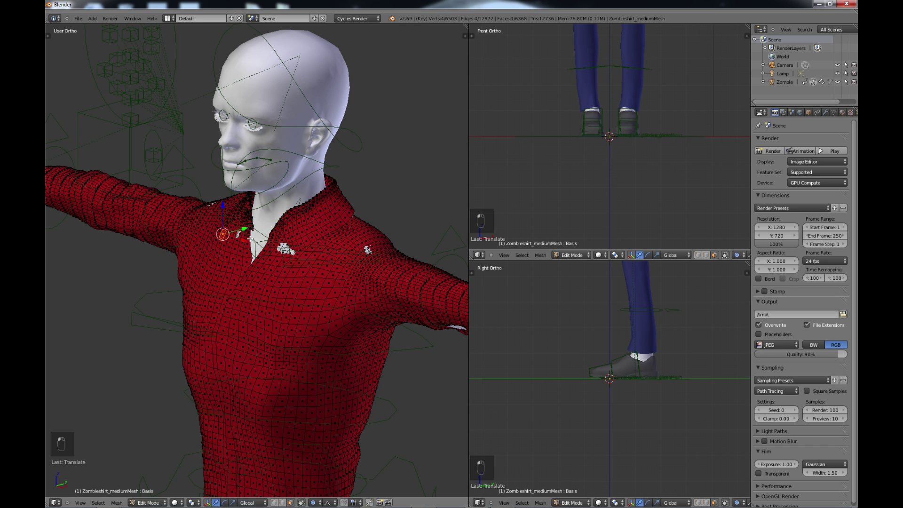
pyautogui.rightClick(240, 252)
pyautogui.moveTo(253, 248); pyautogui.dragTo(264, 250)
# - Move the shirt face over the skin patch on the left chest beside the collar along Y, and raise it along Z
pyautogui.rightClick(288, 250)
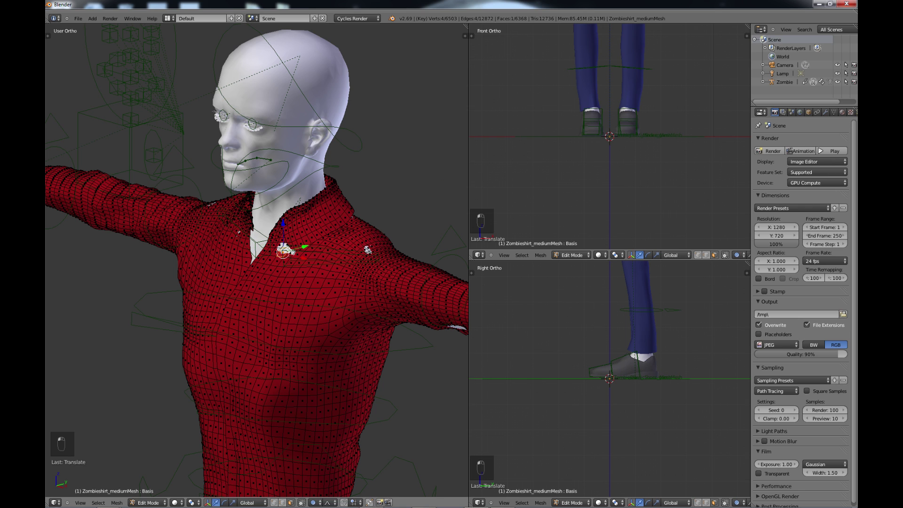
pyautogui.press('g')
pyautogui.press('y')
pyautogui.click(284, 237)
pyautogui.press('g')
pyautogui.press('z')
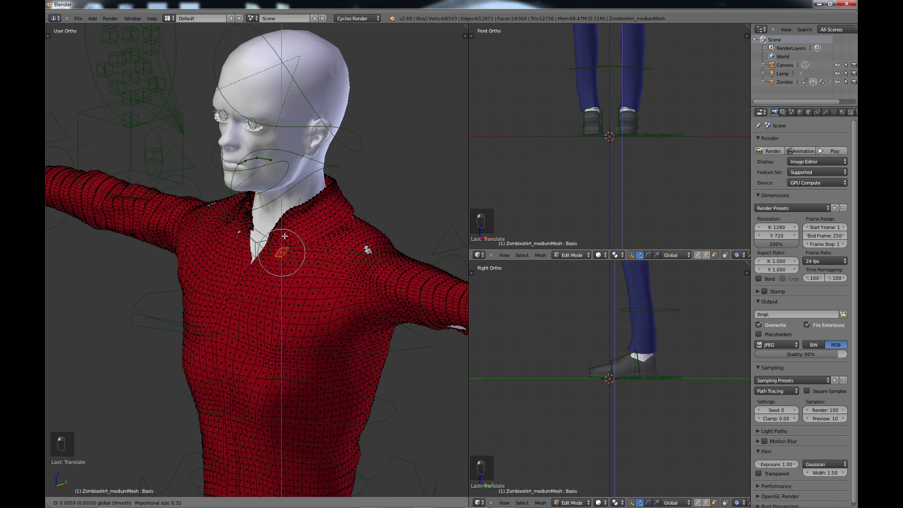
pyautogui.click(297, 239)
# - Raise the shirt face over the skin patch on the front of the left shoulder along Z
pyautogui.rightClick(368, 250)
pyautogui.press('g')
pyautogui.press('z')
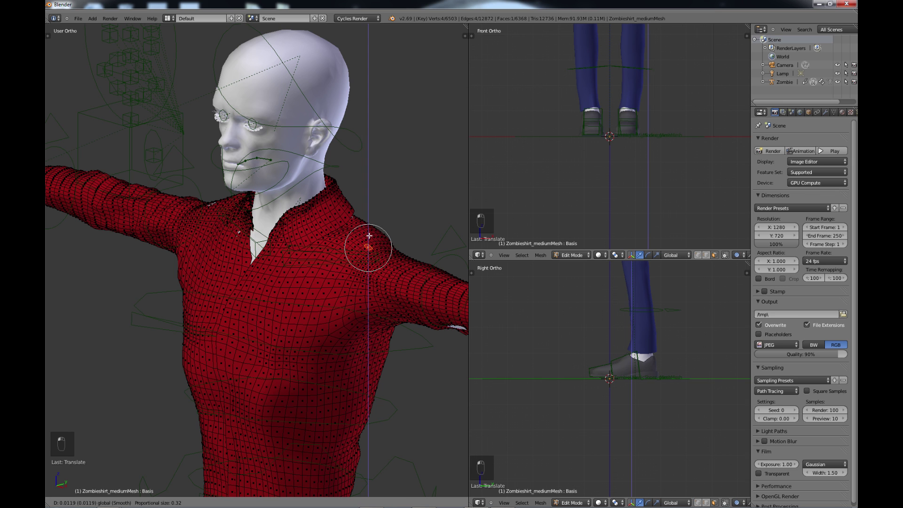
pyautogui.click(365, 237)
# - Adjust two shirt faces around the small leftover skin spots on the right chest near the collar
pyautogui.keyDown('shift'); pyautogui.moveTo(223, 244); pyautogui.dragTo(303, 287, button='middle'); pyautogui.keyUp('shift')
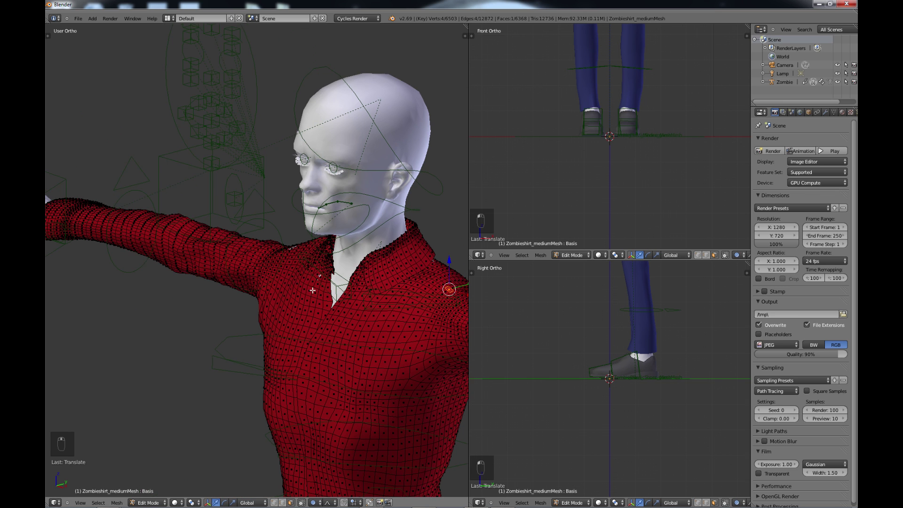
pyautogui.scroll(3, 312, 290)
pyautogui.rightClick(366, 289)
pyautogui.moveTo(379, 285); pyautogui.dragTo(378, 285)
pyautogui.rightClick(323, 239)
pyautogui.moveTo(319, 221); pyautogui.dragTo(318, 222)
# - Pull the shirt faces outward over the large skin patch on the back of the right shoulder blade
pyautogui.scroll(-5, 329, 275)
pyautogui.moveTo(377, 316); pyautogui.dragTo(277, 331, button='middle')
pyautogui.scroll(3, 273, 329)
pyautogui.rightClick(272, 329)
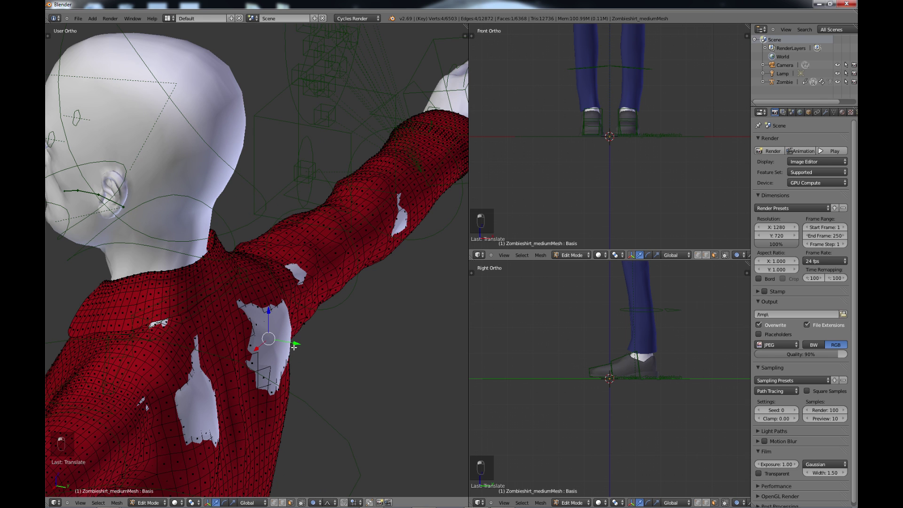
pyautogui.press('g')
pyautogui.click(286, 329)
pyautogui.rightClick(285, 327)
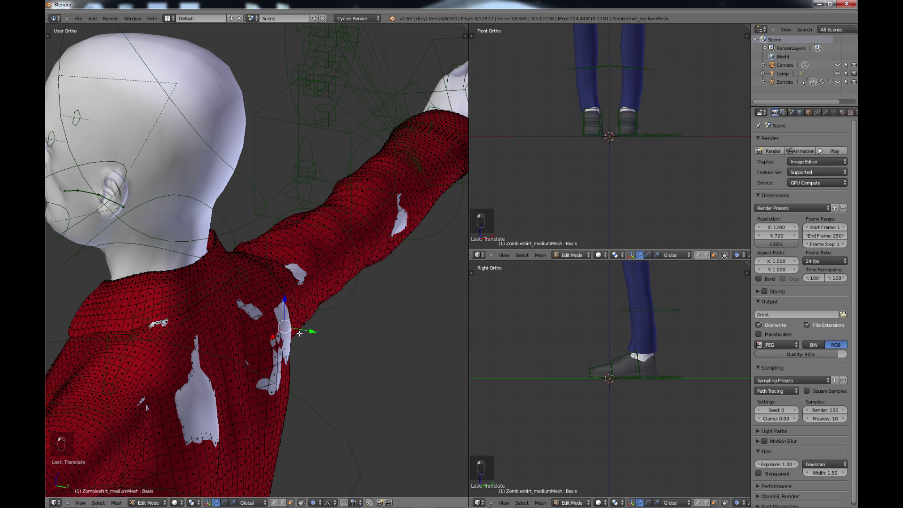
pyautogui.moveTo(304, 331); pyautogui.dragTo(278, 316)
# - Pull the shirt out along Y over the remaining upper and lower skin patches beside the right shoulder blade
pyautogui.rightClick(252, 311)
pyautogui.click(274, 358)
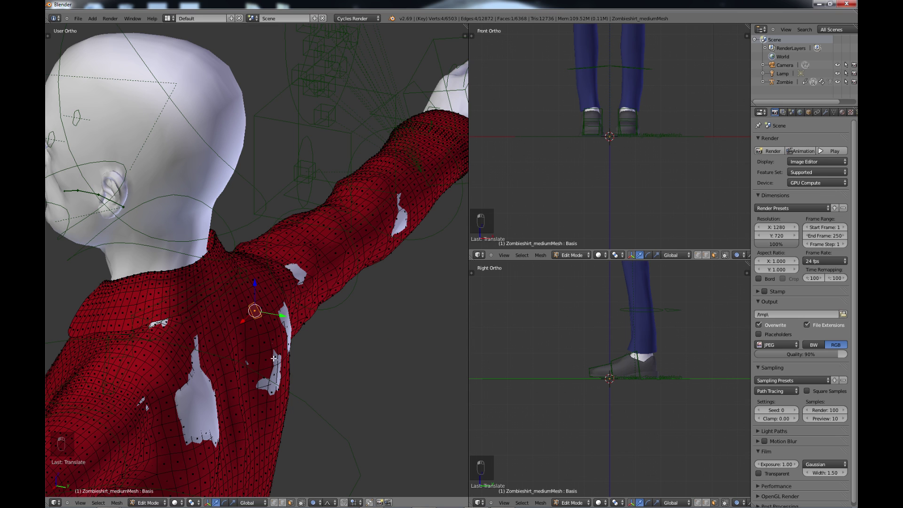
pyautogui.rightClick(276, 371)
pyautogui.press('g')
pyautogui.press('y')
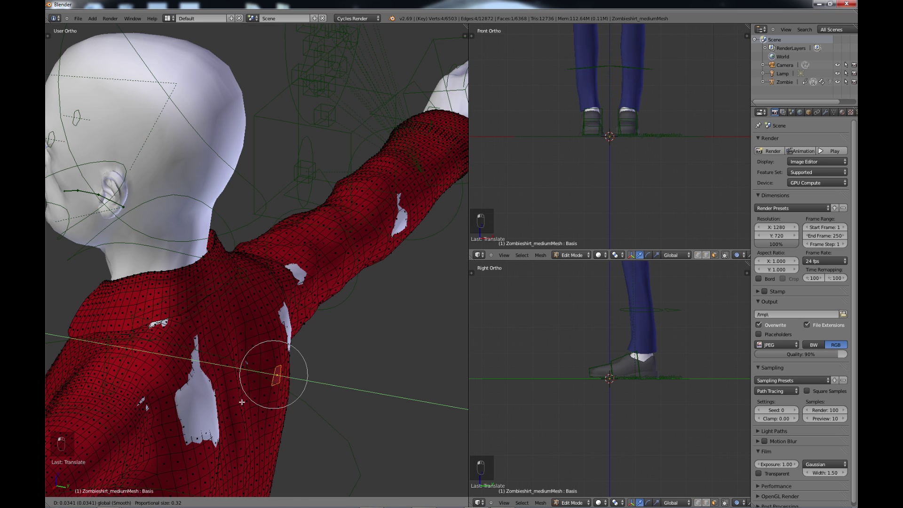
# - Pull the shirt backward along Y over the large skin patch on the left shoulder blade
pyautogui.rightClick(189, 407)
pyautogui.keyDown('shift'); pyautogui.moveTo(211, 414); pyautogui.dragTo(292, 281, button='middle'); pyautogui.keyUp('shift')
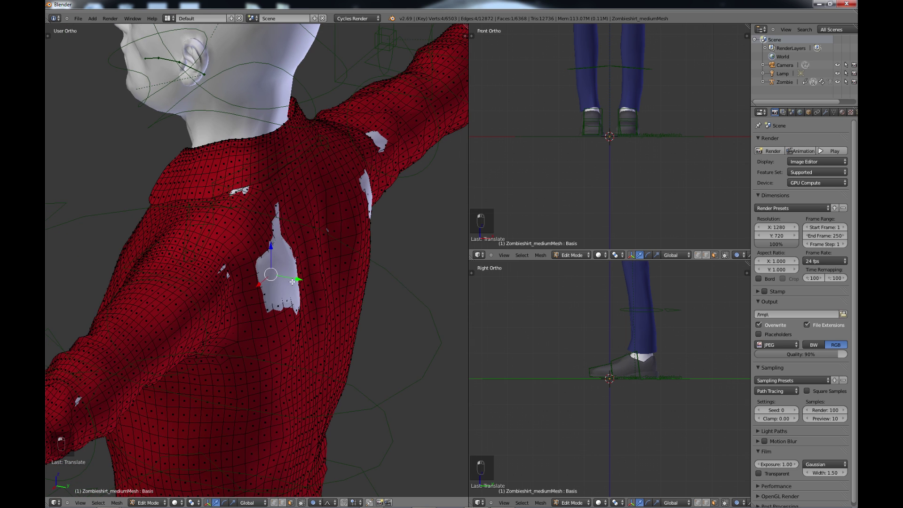
pyautogui.press('g')
pyautogui.press('y')
pyautogui.click(299, 288)
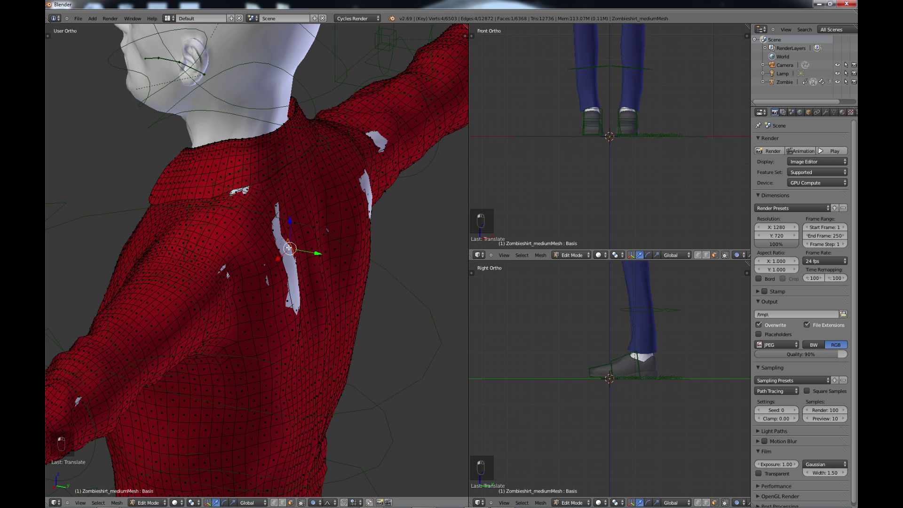
pyautogui.press('g')
pyautogui.press('y')
pyautogui.click(306, 291)
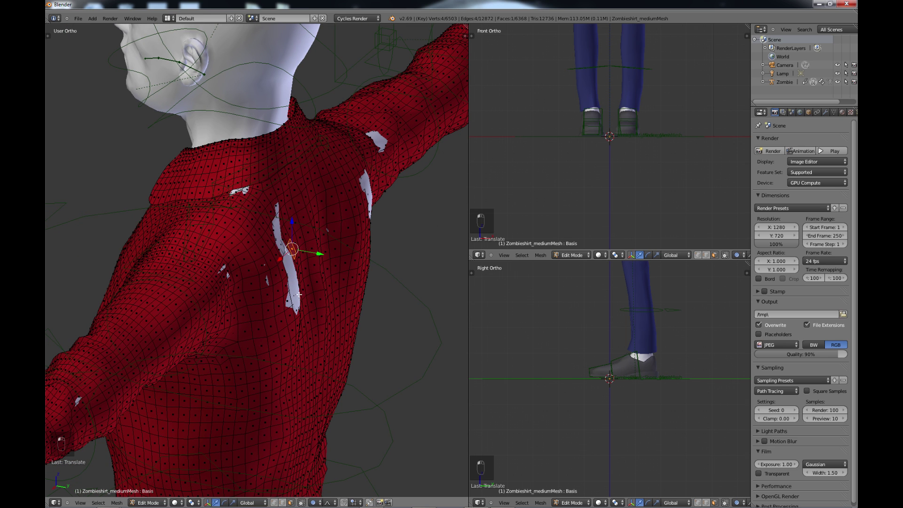
# - Pull the shirt faces at the lower and upper parts of the left shoulder blade's remaining skin strip backward along Y
pyautogui.rightClick(297, 296)
pyautogui.moveTo(308, 299); pyautogui.dragTo(314, 301)
pyautogui.rightClick(277, 239)
pyautogui.press('g')
pyautogui.press('y')
pyautogui.click(264, 227)
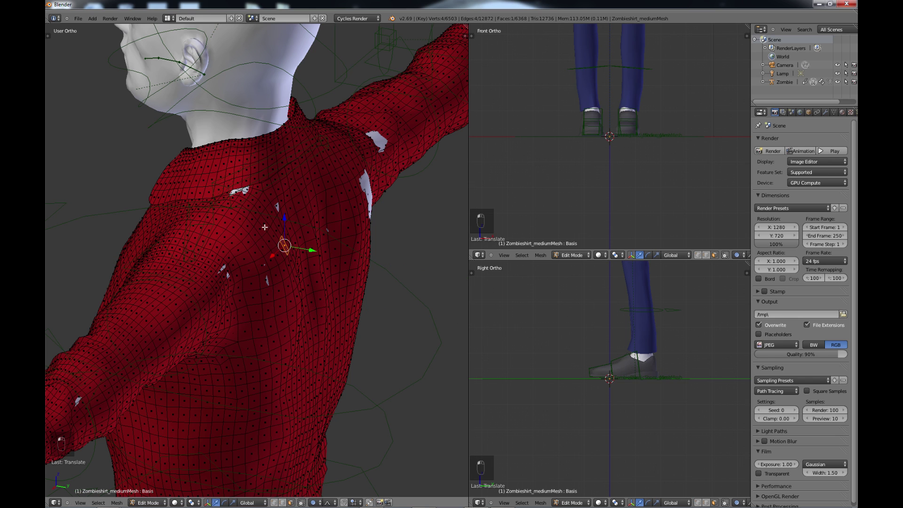
# - Raise the shirt over the skin patch below the back collar and adjust the face behind the left armpit along Y
pyautogui.rightClick(239, 187)
pyautogui.moveTo(238, 180); pyautogui.dragTo(238, 176)
pyautogui.rightClick(225, 267)
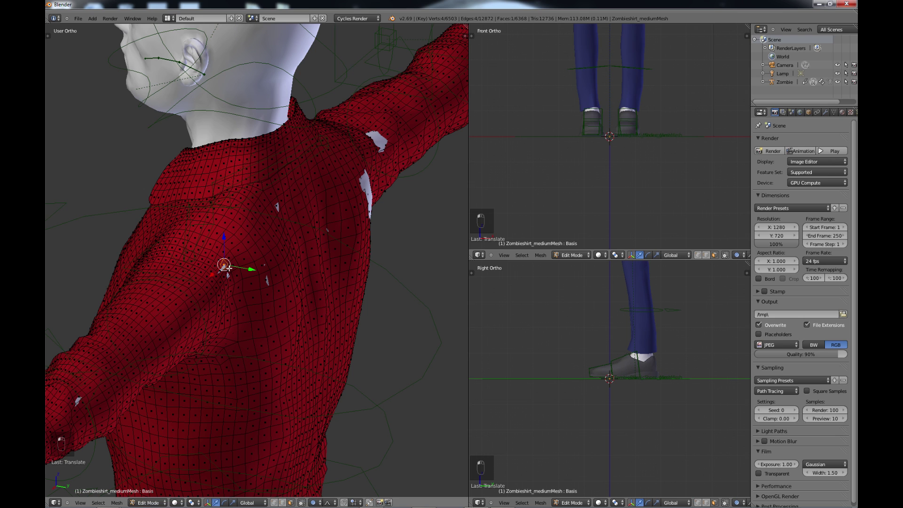
pyautogui.moveTo(244, 268); pyautogui.dragTo(241, 269)
# - Raise the shirt over the skin patch behind the right shoulder along Z and pull it backward along Y
pyautogui.rightClick(376, 144)
pyautogui.press('g')
pyautogui.press('z')
pyautogui.press('Escape')
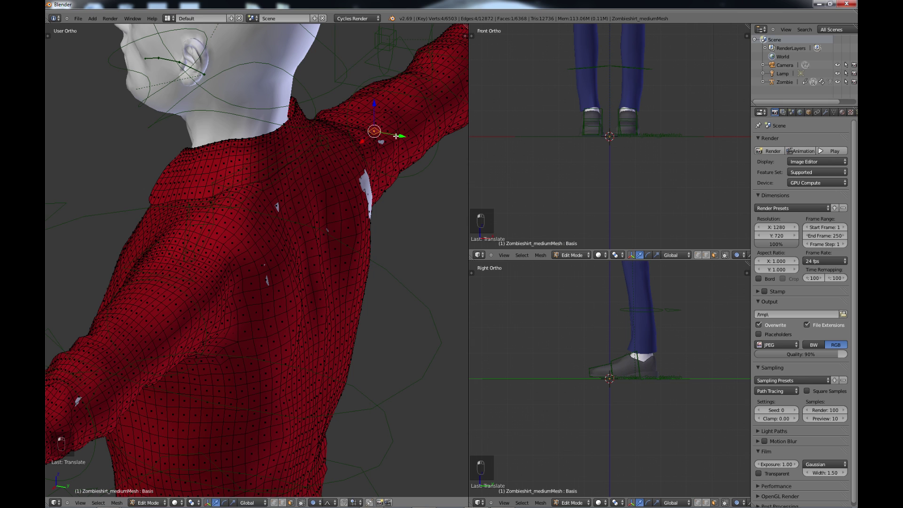
pyautogui.moveTo(396, 136); pyautogui.dragTo(399, 136)
# - Pull the shirt backward along Y over the two small leftover skin spots on the left shoulder blade
pyautogui.rightClick(301, 213)
pyautogui.press('g')
pyautogui.press('y')
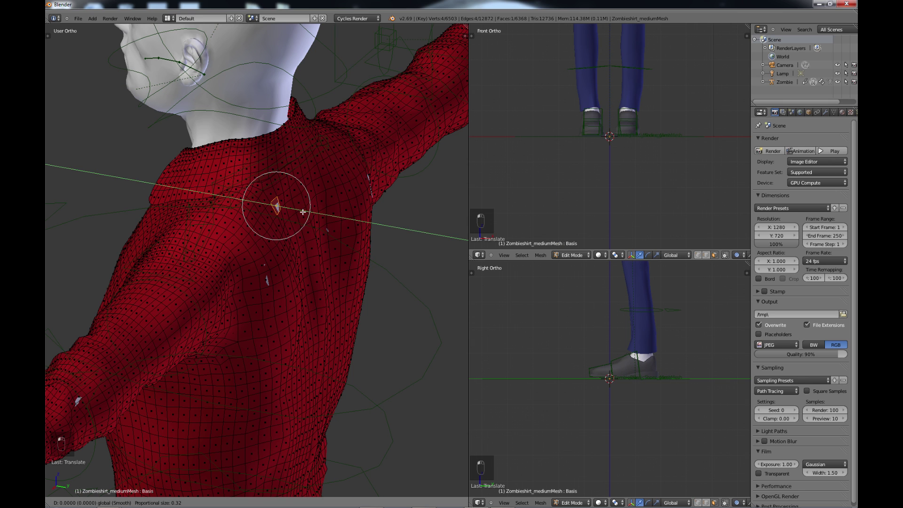
pyautogui.click(304, 211)
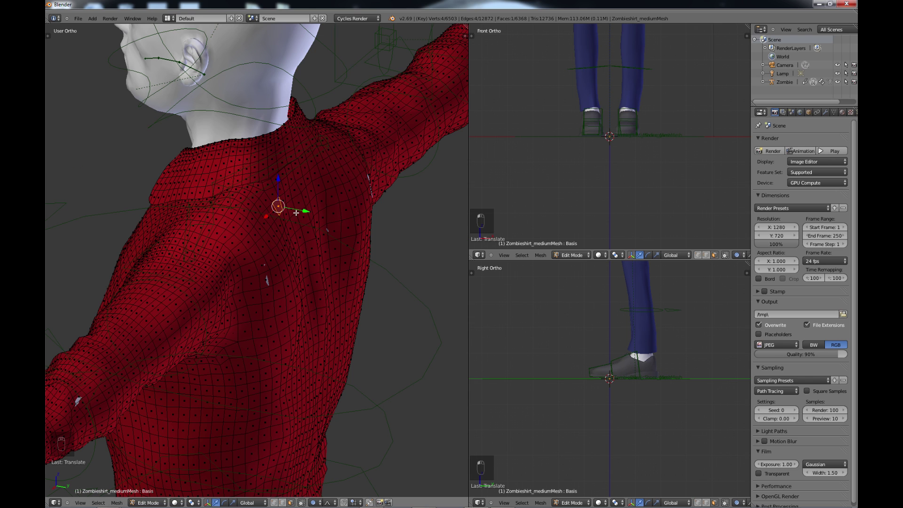
pyautogui.rightClick(267, 280)
pyautogui.press('g')
pyautogui.press('y')
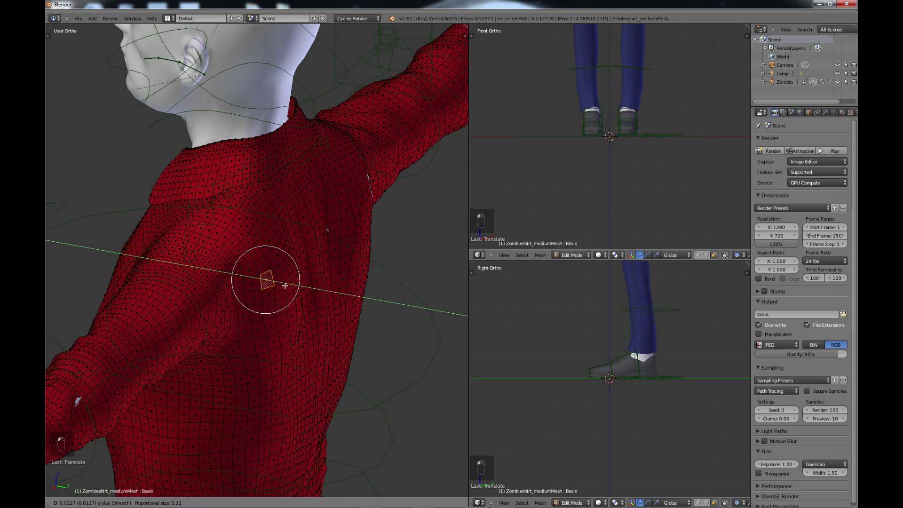
pyautogui.click(285, 285)
# - Raise a face of the left upper sleeve along Z and adjust the face over the small spot on the right upper back
pyautogui.rightClick(106, 338)
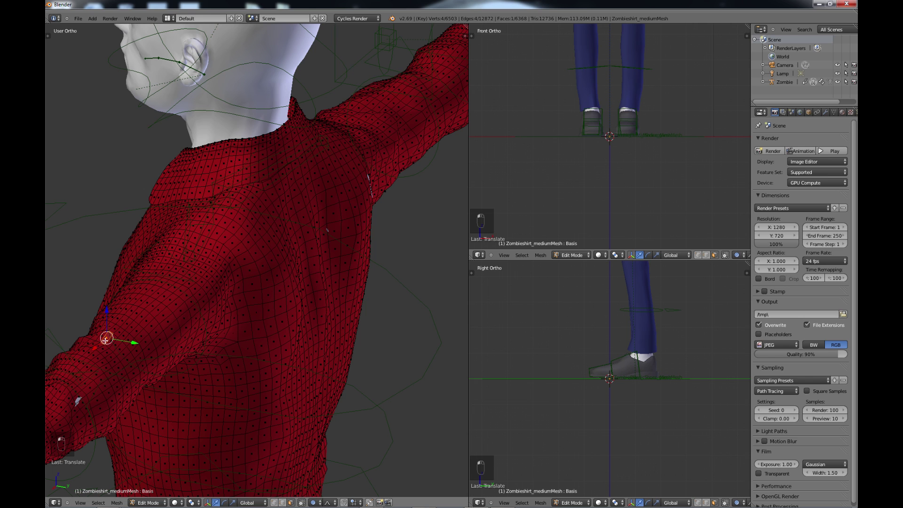
pyautogui.press('g')
pyautogui.press('z')
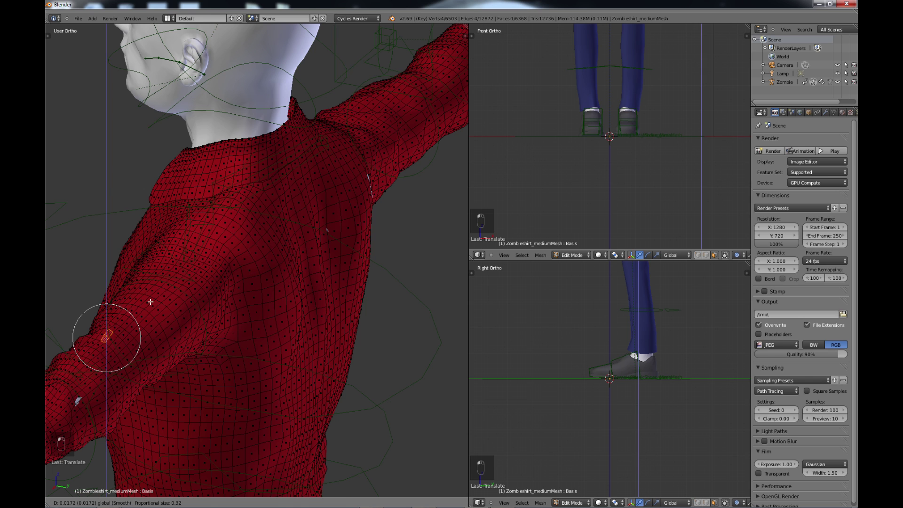
pyautogui.click(150, 300)
pyautogui.rightClick(329, 229)
pyautogui.moveTo(343, 238); pyautogui.dragTo(343, 239)
# - Pull the shirt backward along Y over the skin spots on the right shoulder blade
pyautogui.moveTo(367, 285); pyautogui.dragTo(234, 329, button='middle')
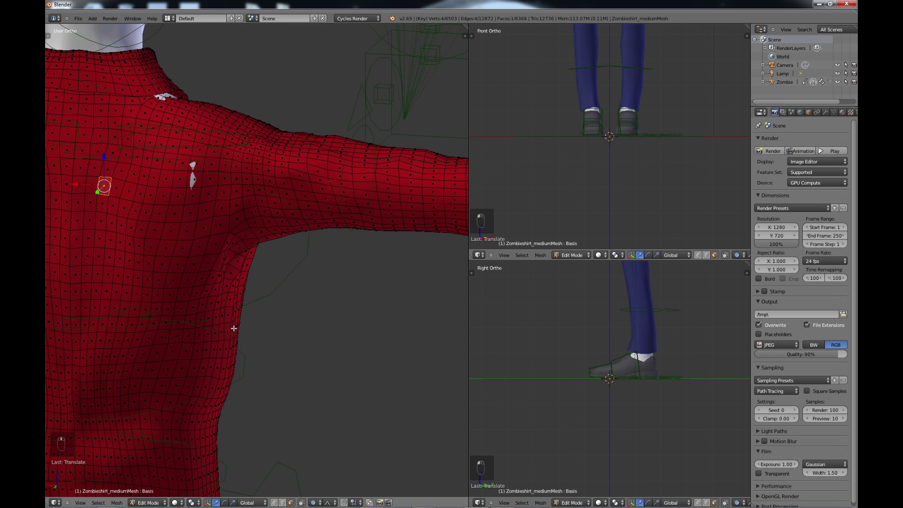
pyautogui.rightClick(235, 329)
pyautogui.rightClick(195, 178)
pyautogui.keyDown('shift'); pyautogui.moveTo(243, 208); pyautogui.dragTo(200, 231, button='middle'); pyautogui.keyUp('shift')
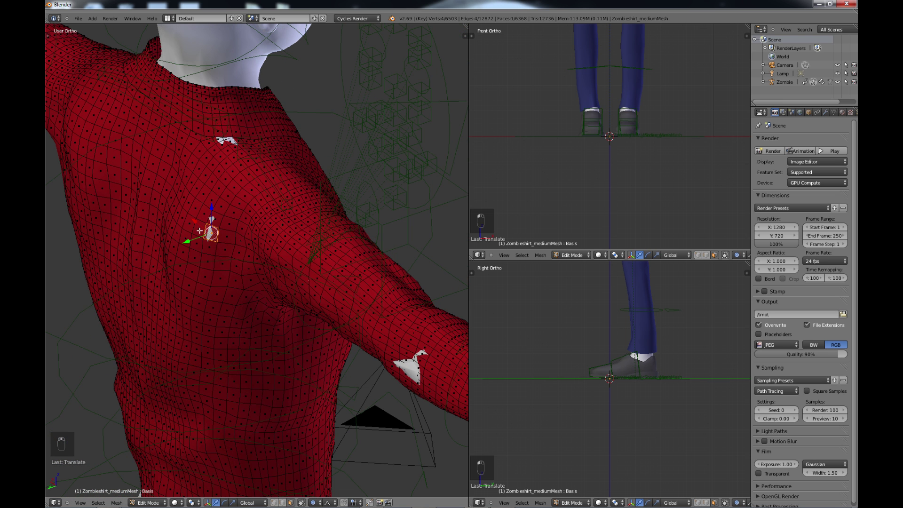
pyautogui.moveTo(186, 241); pyautogui.dragTo(198, 237)
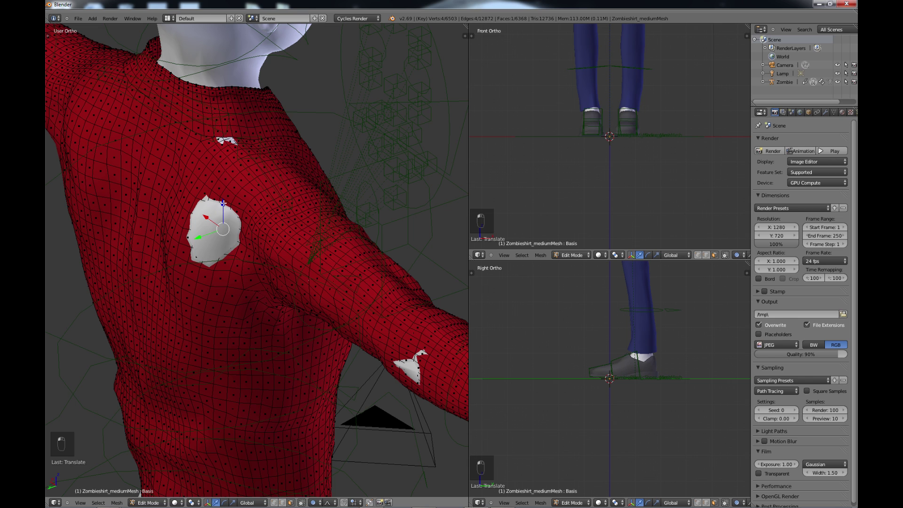
pyautogui.press('g')
pyautogui.press('y')
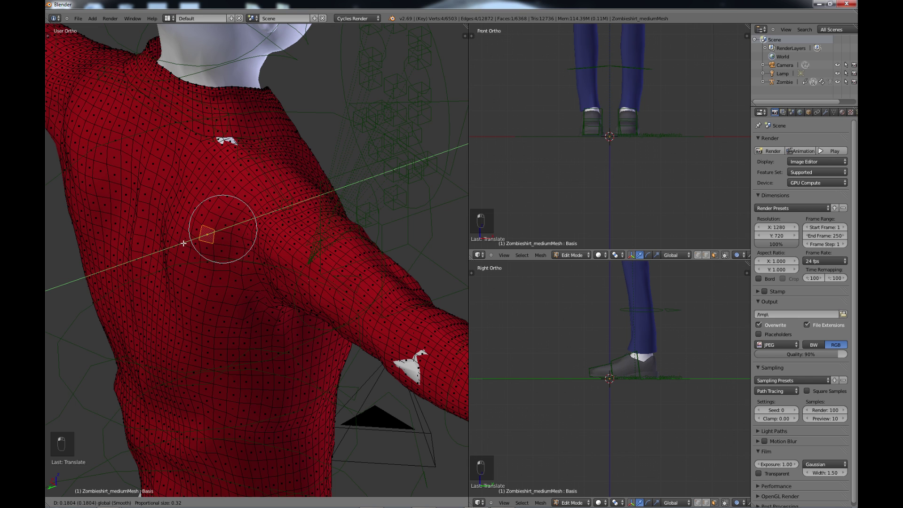
pyautogui.click(188, 239)
# - Raise the shirt along Z over the skin patch beside the collar and pull the right sleeve over the patch near the elbow
pyautogui.rightClick(229, 139)
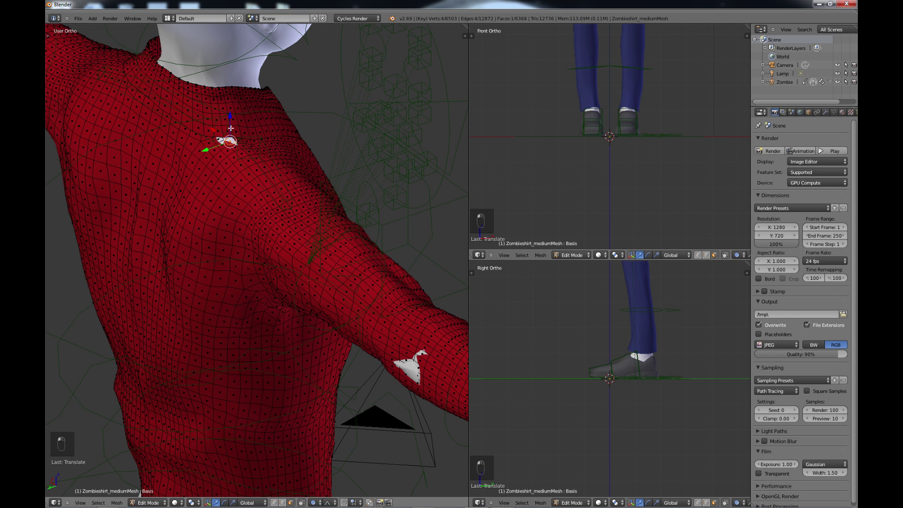
pyautogui.press('g')
pyautogui.press('z')
pyautogui.click(229, 125)
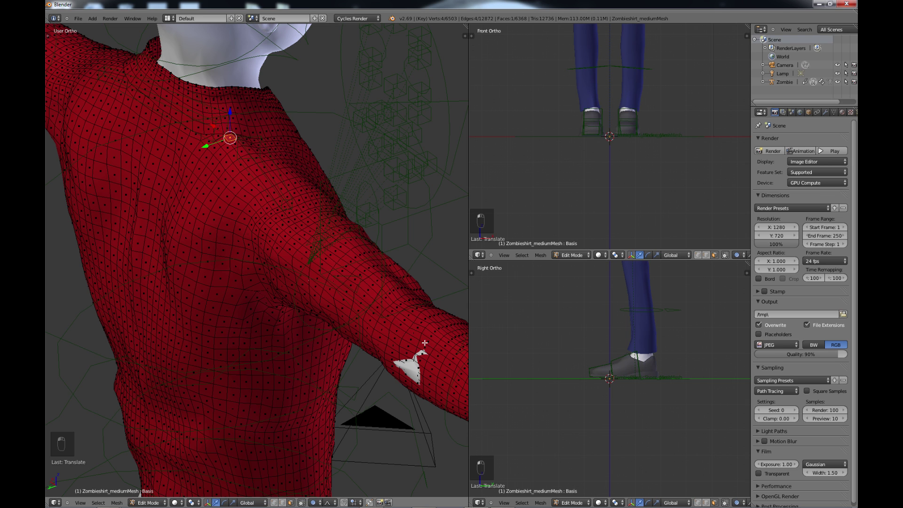
pyautogui.rightClick(405, 368)
pyautogui.moveTo(387, 366); pyautogui.dragTo(384, 368)
# - Lower faces on the underside of the left sleeve along Z to cover the skin patch near the elbow
pyautogui.scroll(-2, 386, 346)
pyautogui.moveTo(386, 345); pyautogui.dragTo(336, 347, button='middle')
pyautogui.scroll(2, 337, 347)
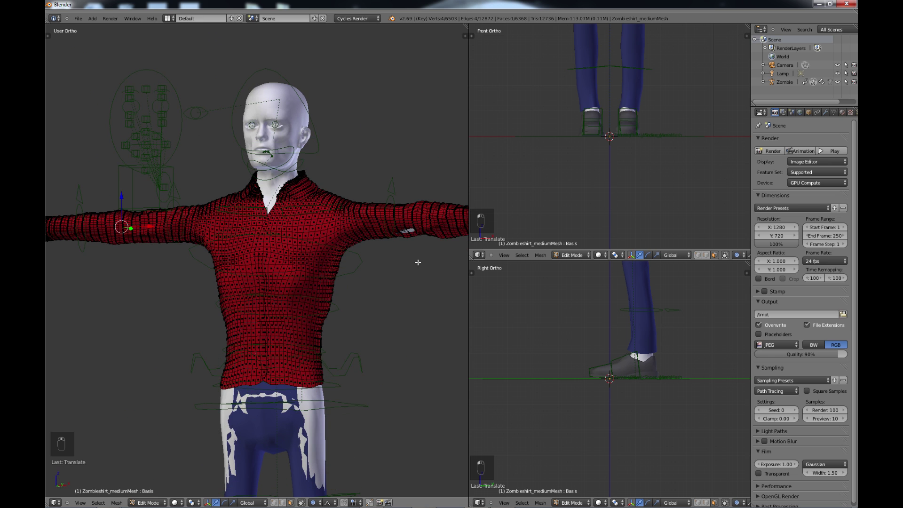
pyautogui.scroll(2, 418, 262)
pyautogui.keyDown('shift'); pyautogui.moveTo(417, 262); pyautogui.dragTo(256, 264, button='middle'); pyautogui.keyUp('shift')
pyautogui.scroll(2, 329, 256)
pyautogui.scroll(1, 328, 255)
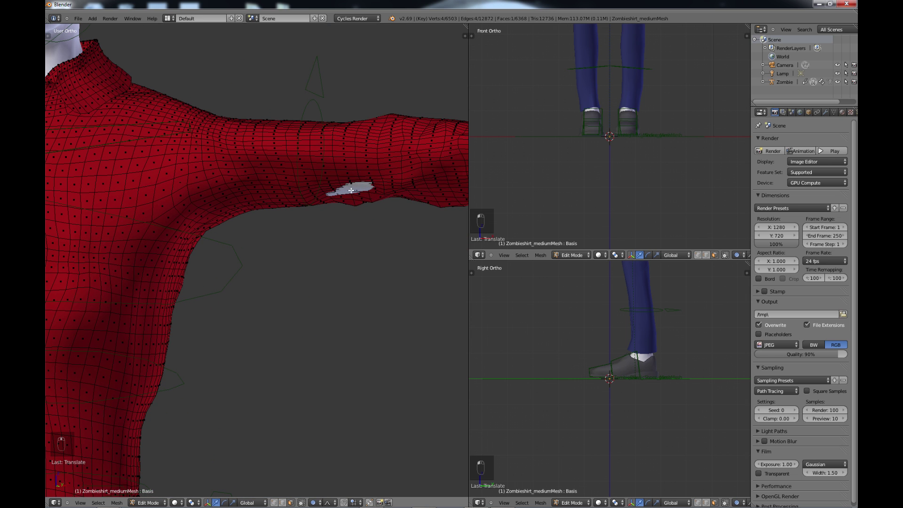
pyautogui.press('g')
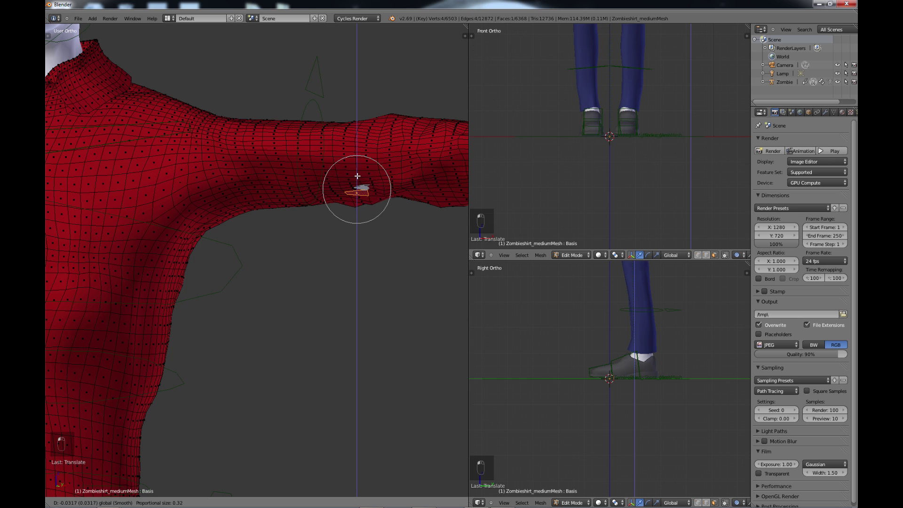
pyautogui.rightClick(361, 184)
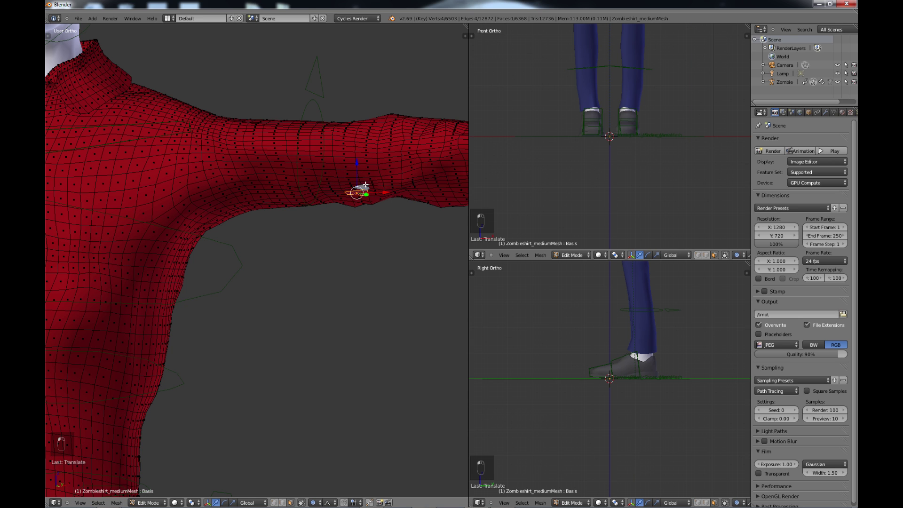
pyautogui.press('g')
pyautogui.press('z')
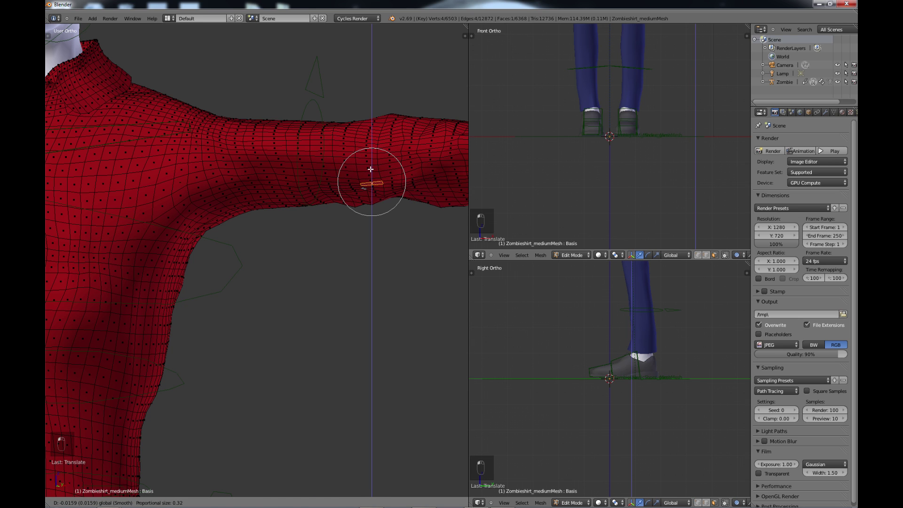
pyautogui.click(370, 169)
# - Finish editing the shirt mesh and return to Object Mode
pyautogui.scroll(-5, 339, 218)
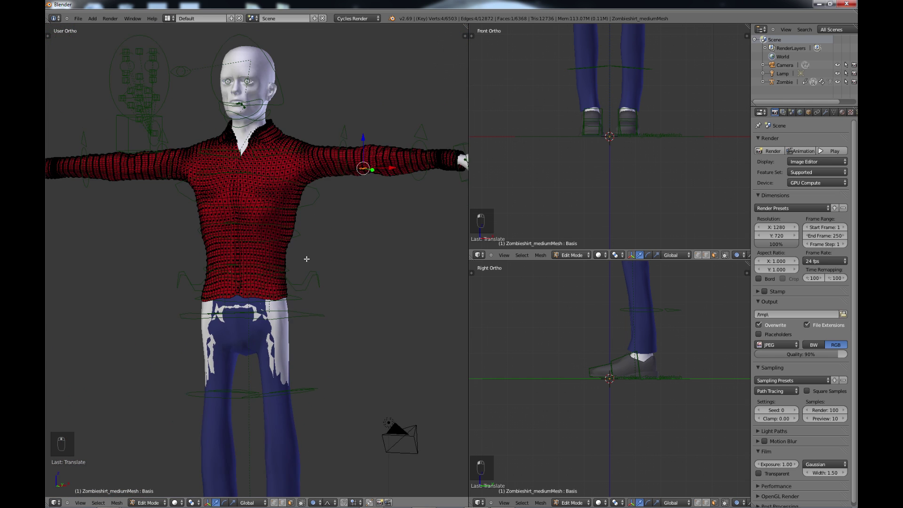
pyautogui.press('Tab')
pyautogui.scroll(1, 283, 316)
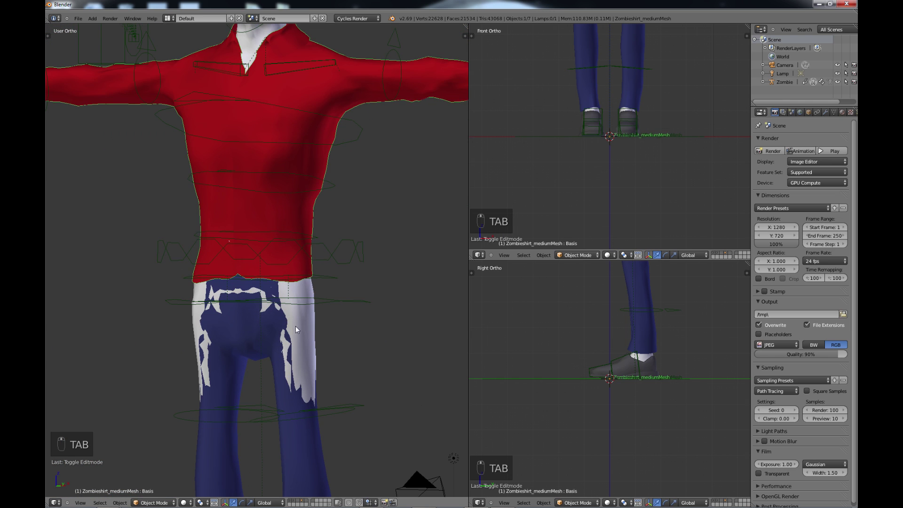
pyautogui.rightClick(301, 321)
pyautogui.press('Tab')
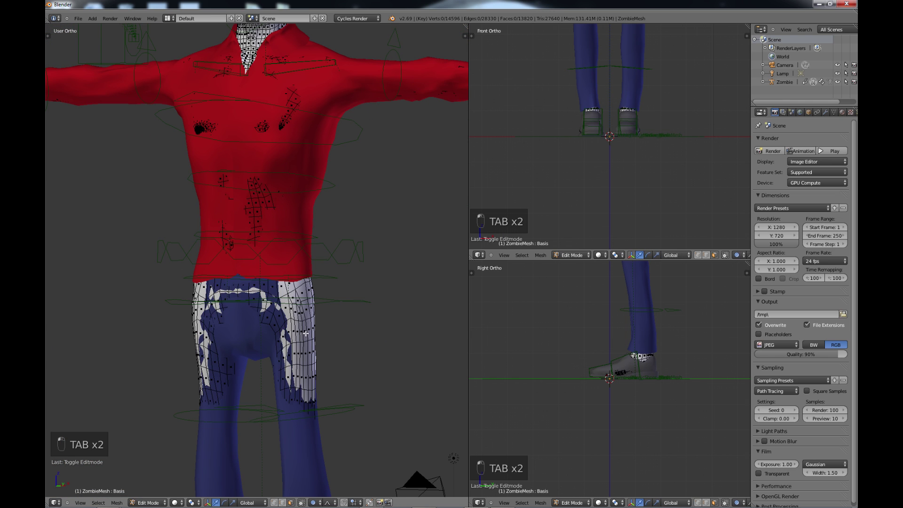
pyautogui.rightClick(311, 335)
pyautogui.moveTo(337, 331); pyautogui.dragTo(341, 331)
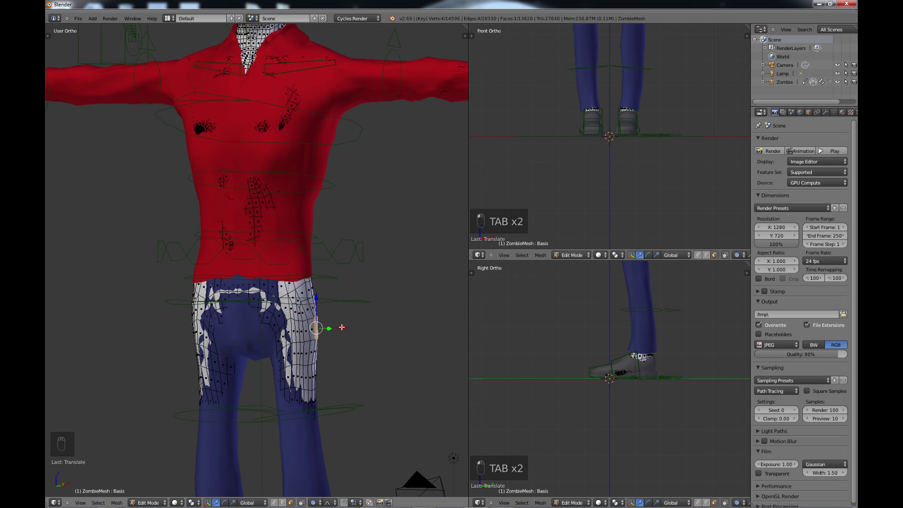
pyautogui.hotkey('ctrl', 'z')
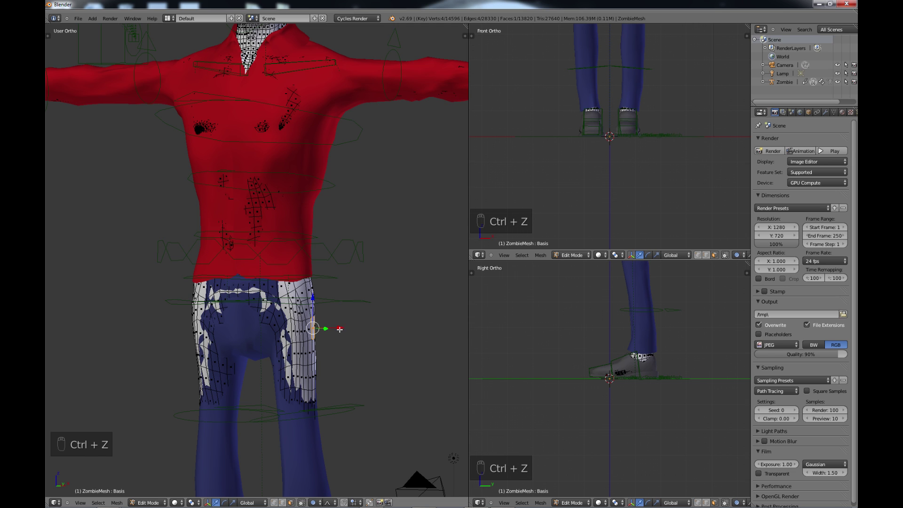
pyautogui.press('Tab')
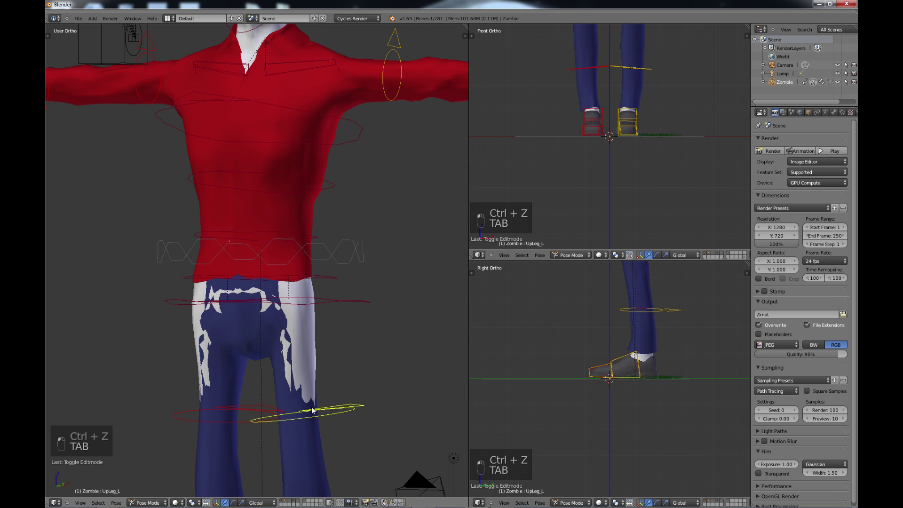
# - Enter Edit Mode on the jeans mesh and pull faces outward along X at the left outer thigh and hip
pyautogui.press('Tab')
pyautogui.scroll(2, 331, 376)
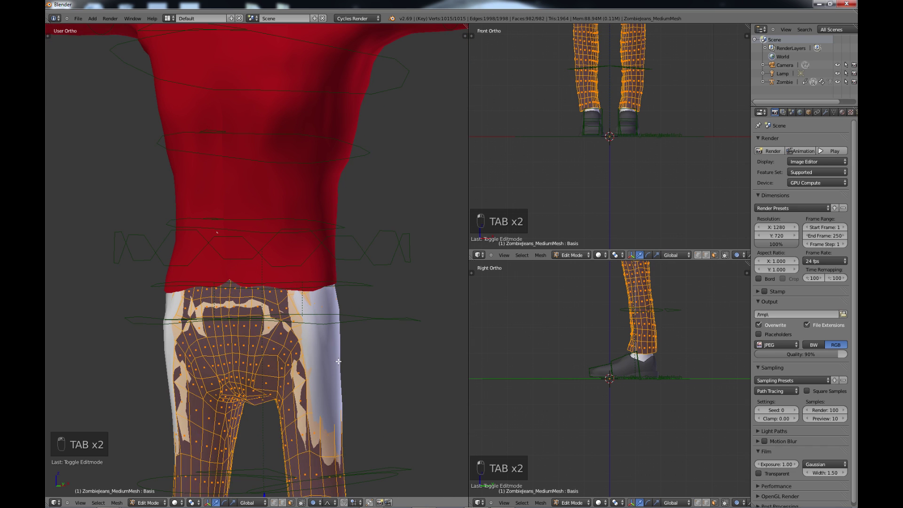
pyautogui.rightClick(338, 361)
pyautogui.moveTo(361, 368); pyautogui.dragTo(368, 369)
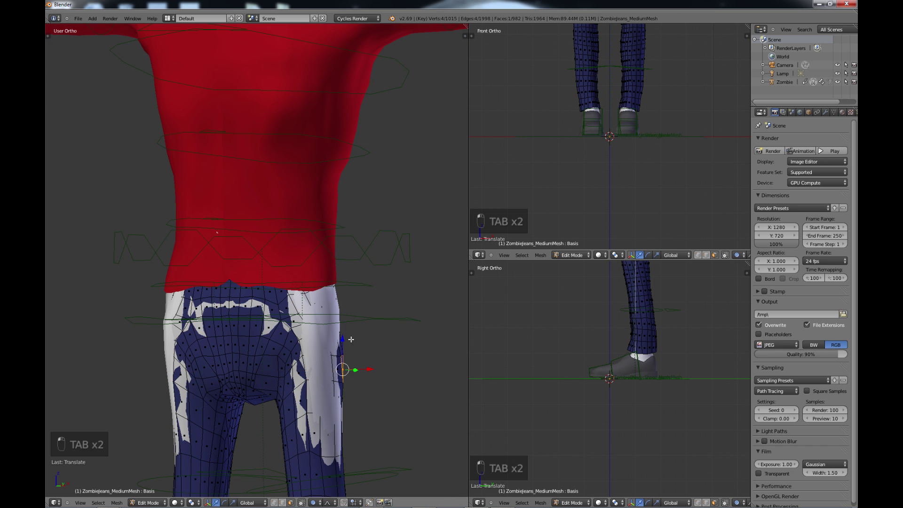
pyautogui.press('g')
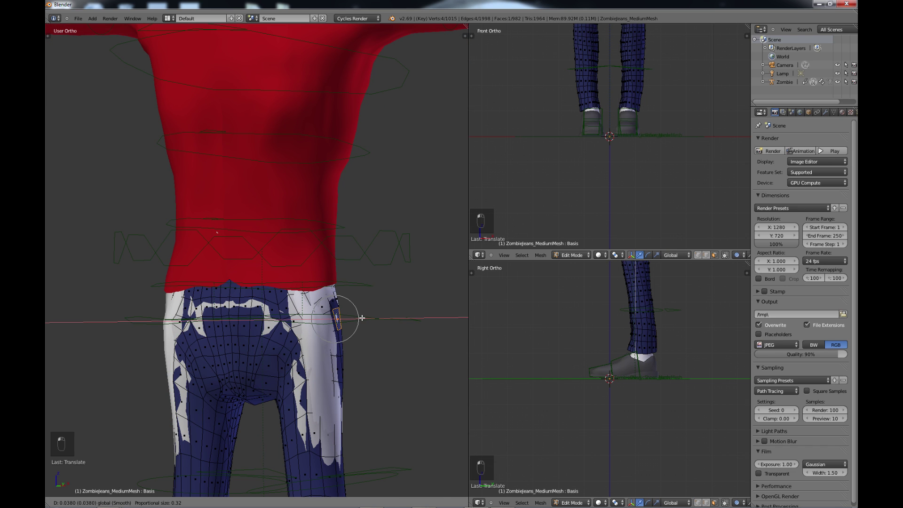
pyautogui.click(362, 318)
# - Pull the jeans outward along X over the skin on the front and outer side of the left thigh
pyautogui.moveTo(340, 381); pyautogui.dragTo(241, 398, button='middle')
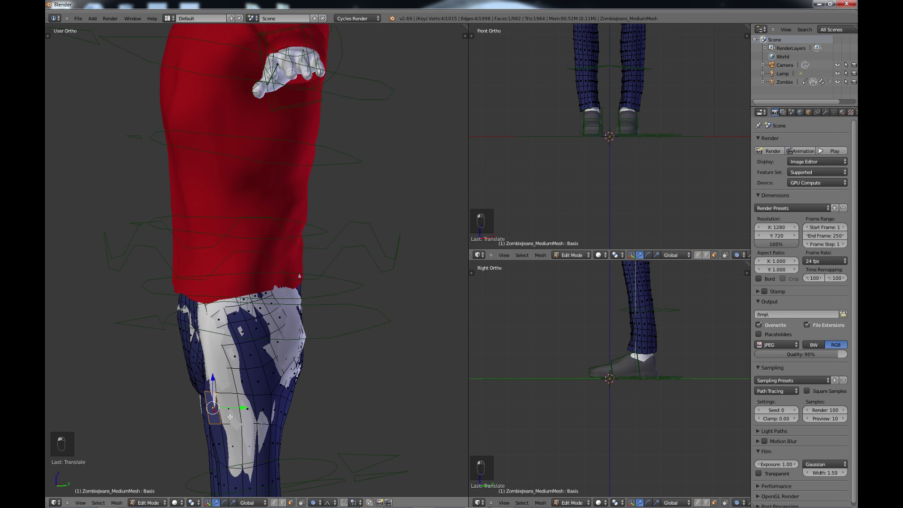
pyautogui.moveTo(220, 416); pyautogui.dragTo(308, 461, button='middle')
pyautogui.press('g')
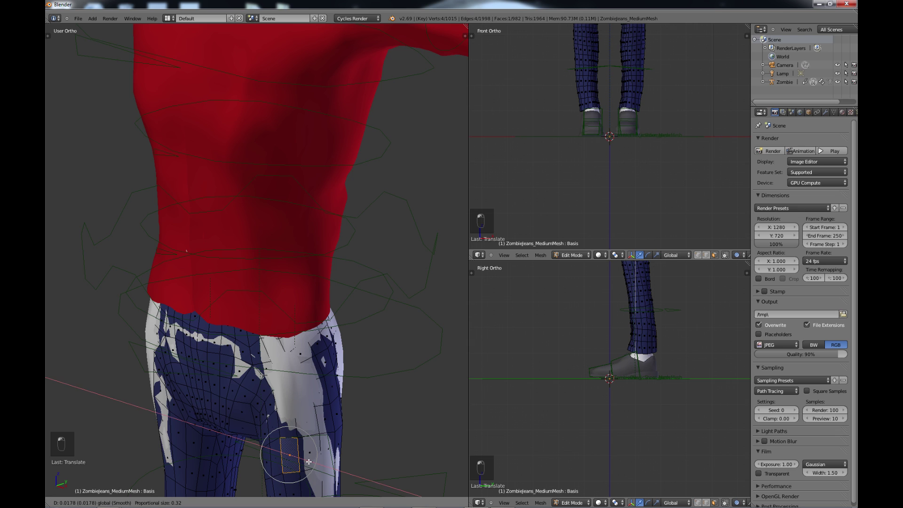
pyautogui.click(311, 460)
pyautogui.rightClick(325, 447)
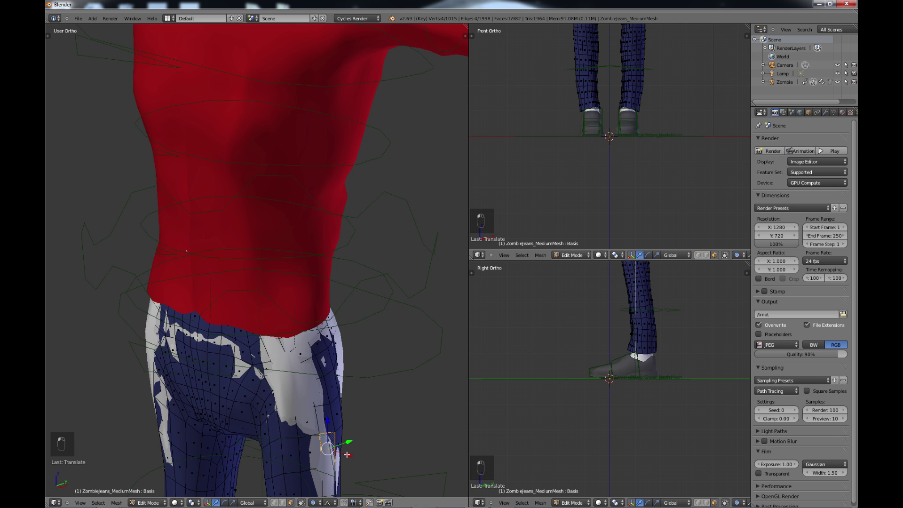
pyautogui.moveTo(347, 455); pyautogui.dragTo(348, 455)
# - Pull the jeans outward over the large skin area between the left hip and upper thigh
pyautogui.rightClick(308, 355)
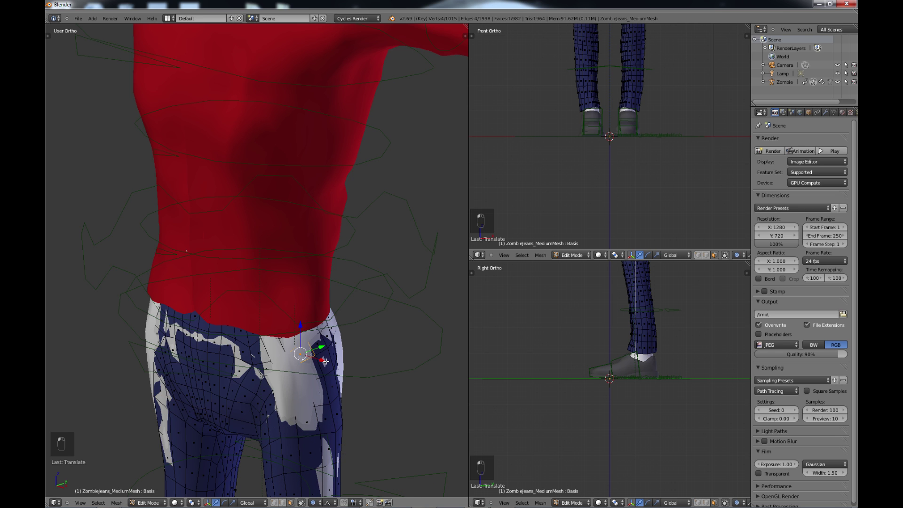
pyautogui.press('g')
pyautogui.click(304, 393)
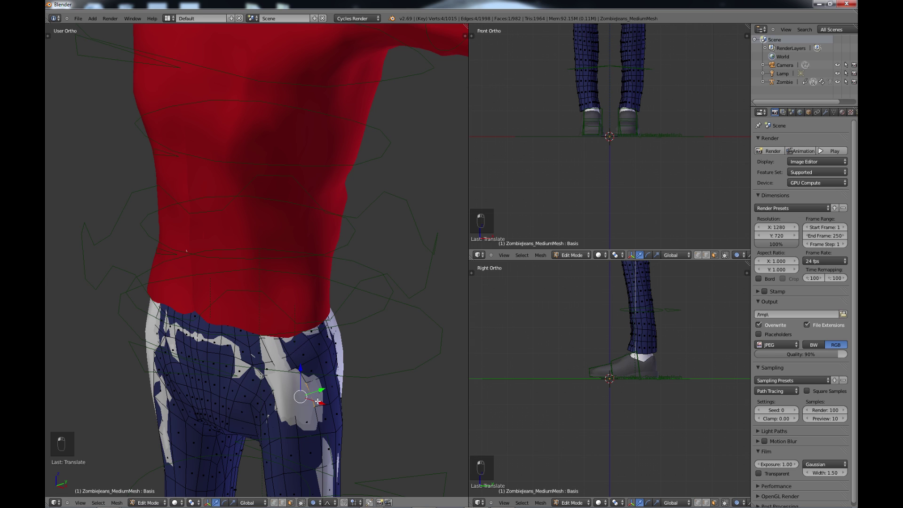
pyautogui.moveTo(317, 401); pyautogui.dragTo(322, 403)
# - Pull the jeans forward along Y over the remaining skin strip on the front of the left hip and thigh
pyautogui.rightClick(281, 362)
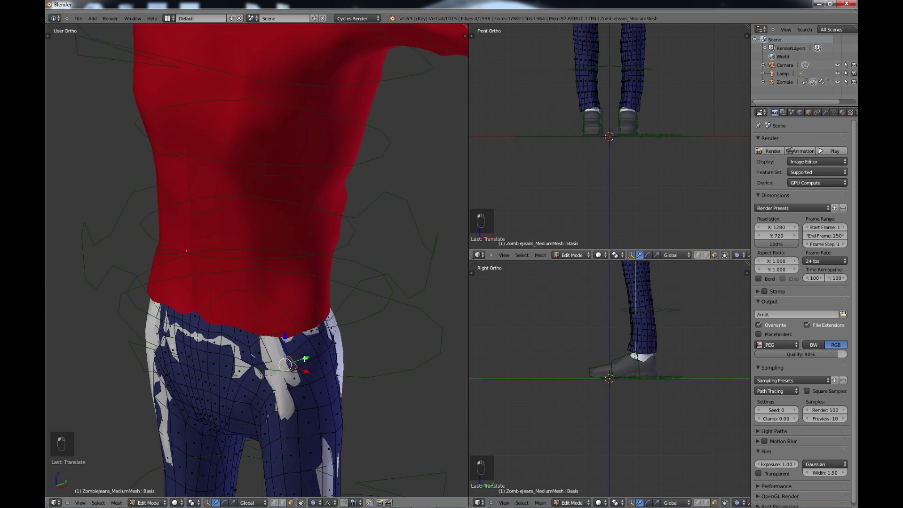
pyautogui.press('g')
pyautogui.press('y')
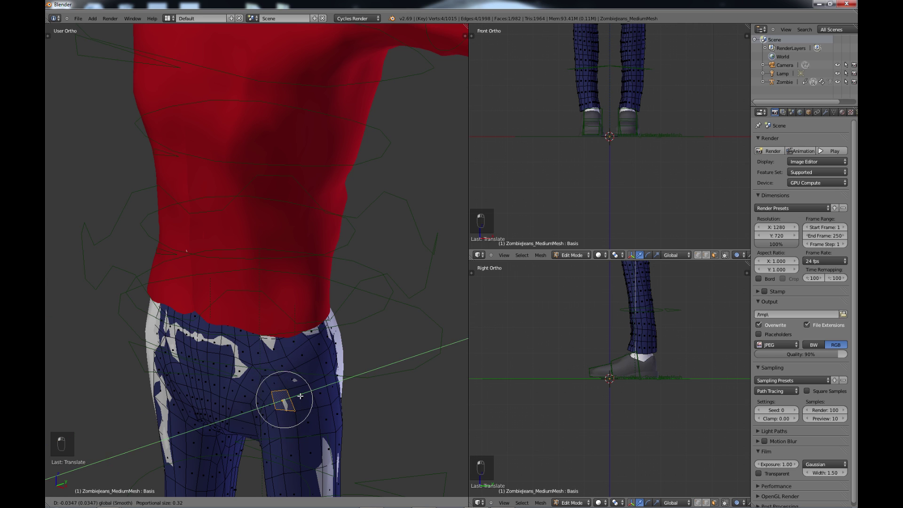
pyautogui.click(300, 396)
# - Pull the jeans backward along Y and outward along X over the skin on the left buttock, up to the shirt hem
pyautogui.moveTo(344, 371); pyautogui.dragTo(324, 366, button='middle')
pyautogui.rightClick(318, 365)
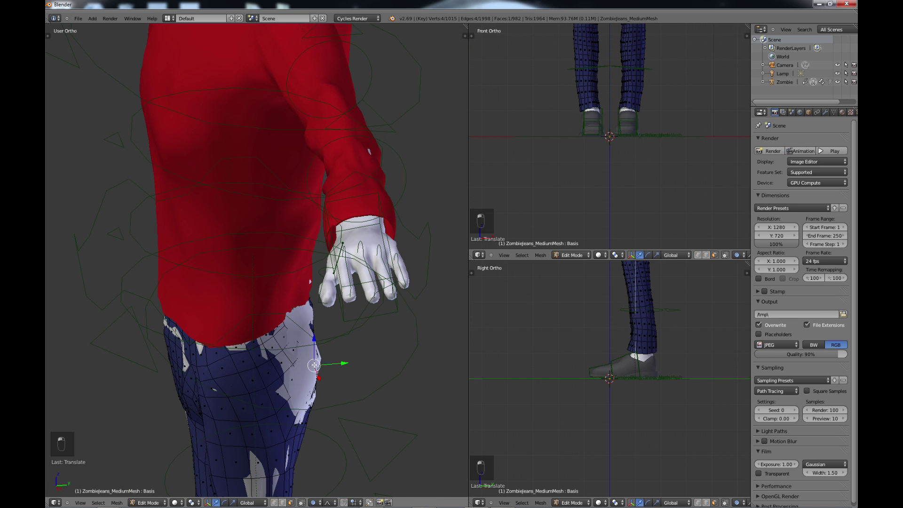
pyautogui.press('g')
pyautogui.press('y')
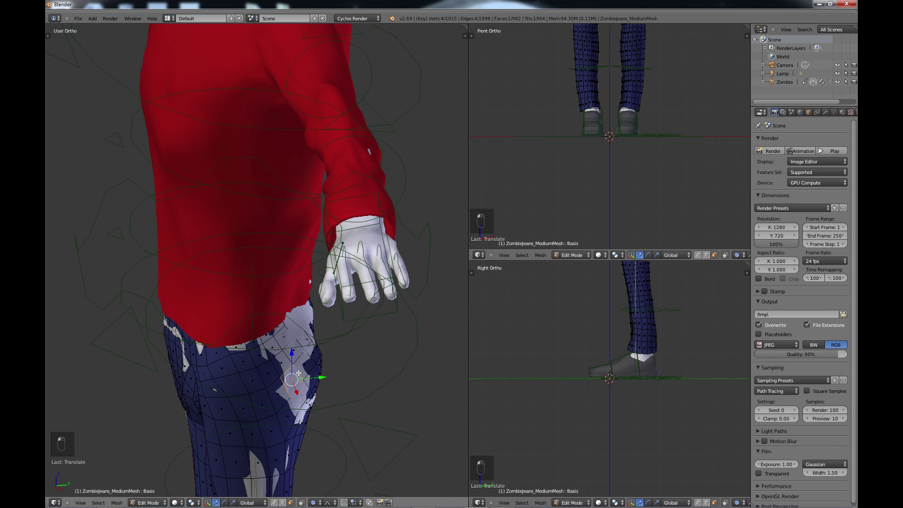
pyautogui.press('x')
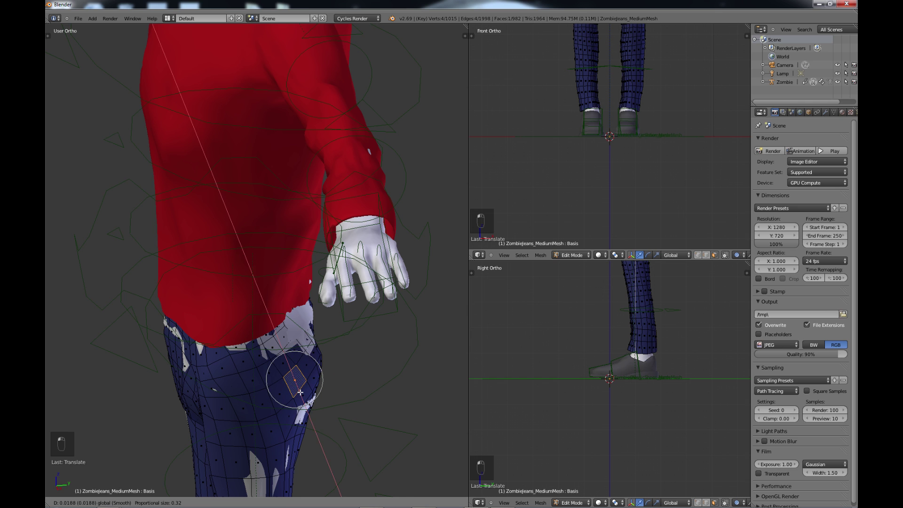
pyautogui.moveTo(301, 394); pyautogui.dragTo(301, 393)
pyautogui.rightClick(307, 330)
pyautogui.moveTo(332, 329); pyautogui.dragTo(332, 330)
# - Pull the jeans outward along X over the skin at the right hip and right outer thigh
pyautogui.moveTo(262, 380); pyautogui.dragTo(298, 391, button='middle')
pyautogui.keyDown('shift'); pyautogui.moveTo(291, 427); pyautogui.dragTo(222, 247, button='middle'); pyautogui.keyUp('shift')
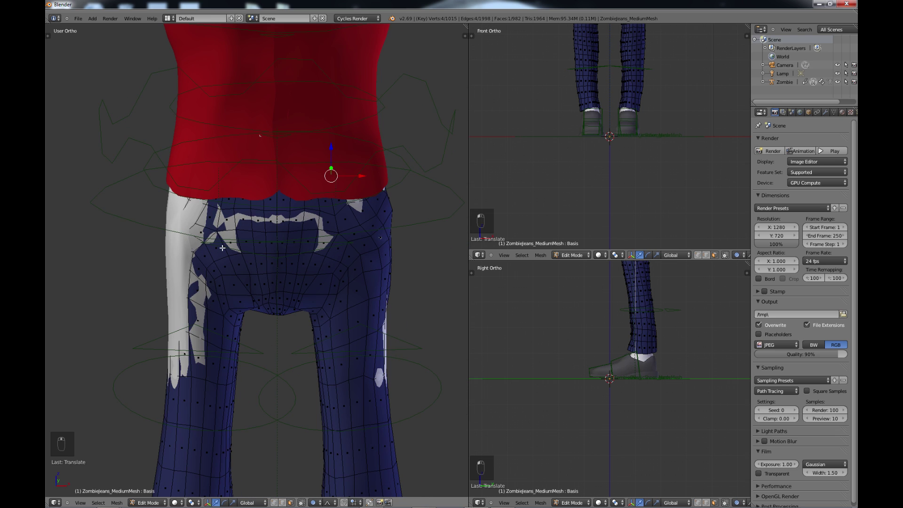
pyautogui.rightClick(176, 253)
pyautogui.moveTo(192, 253); pyautogui.dragTo(184, 255)
pyautogui.rightClick(180, 317)
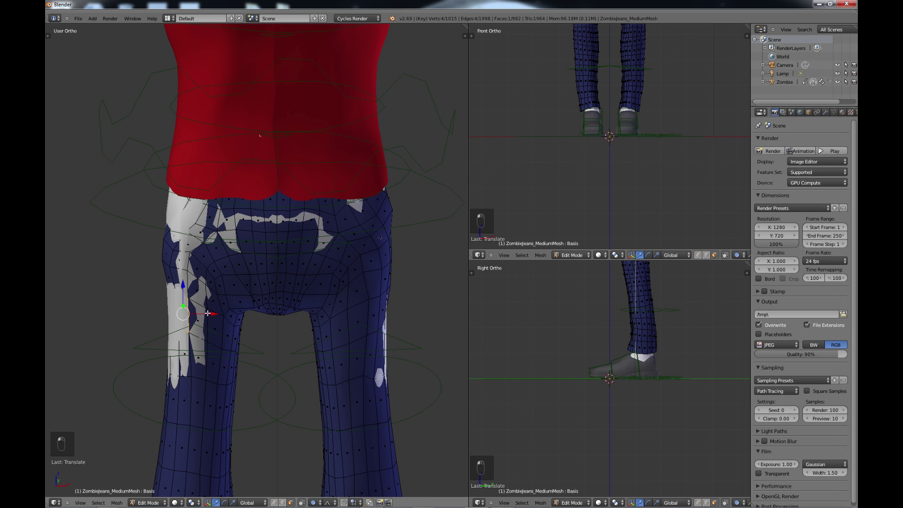
pyautogui.moveTo(207, 315); pyautogui.dragTo(203, 315)
# - Pull the jeans forward along Y on the right front thigh and backward along Y at the rear of the right hip
pyautogui.moveTo(183, 320); pyautogui.dragTo(210, 350, button='middle')
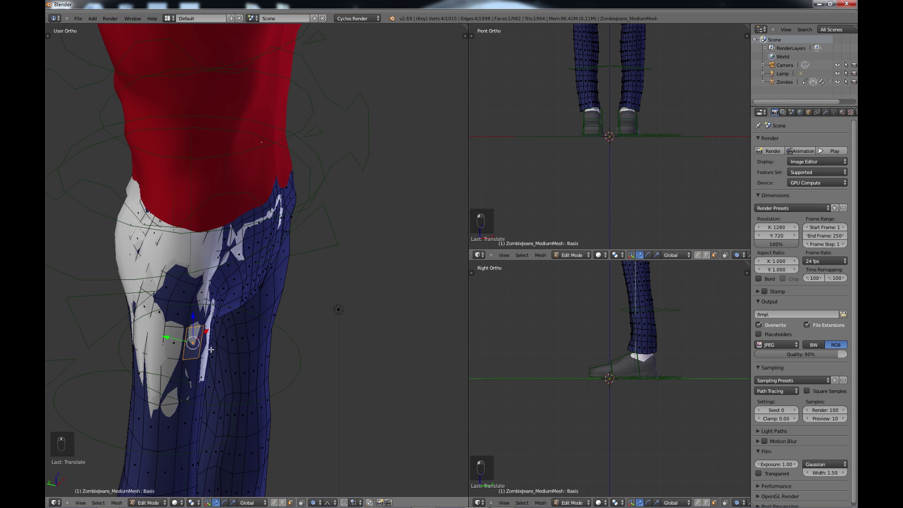
pyautogui.moveTo(178, 340); pyautogui.dragTo(182, 341)
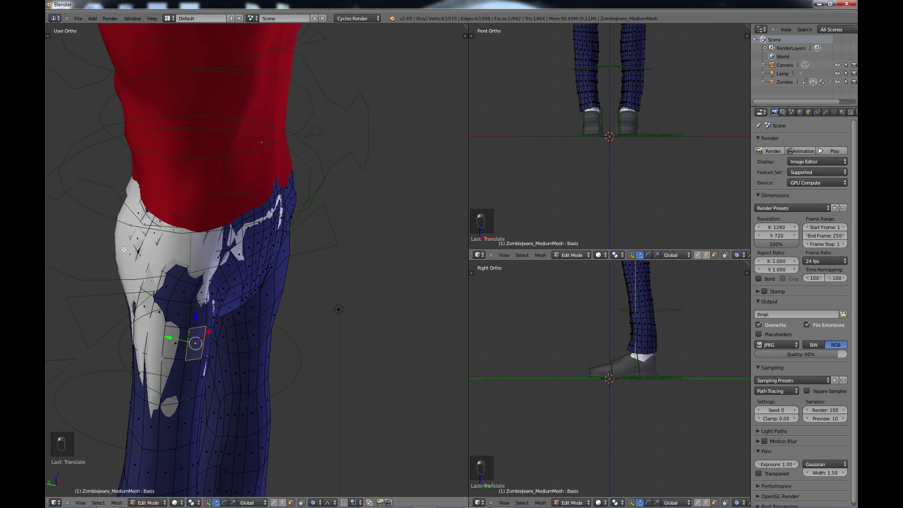
pyautogui.rightClick(125, 249)
pyautogui.moveTo(106, 234); pyautogui.dragTo(100, 233)
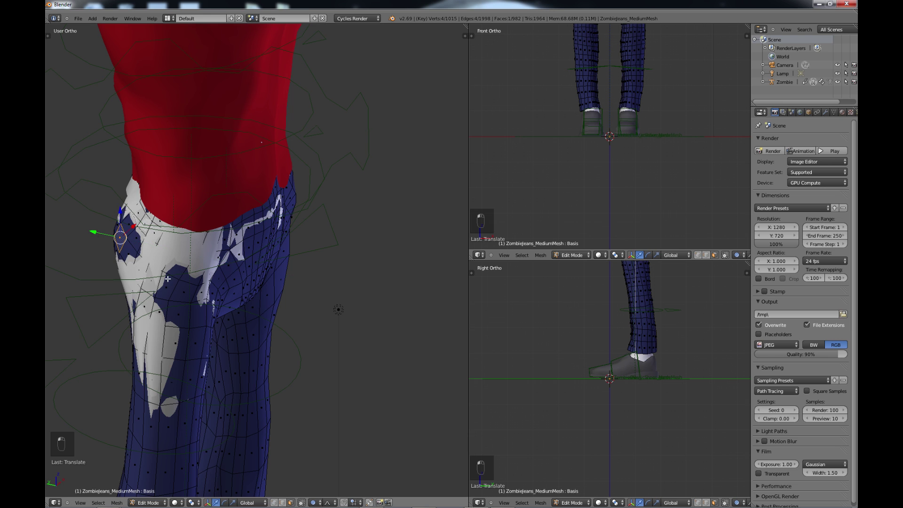
# - Pull the jeans outward along X over the skin patch on the front outer thigh of the character's left leg
pyautogui.moveTo(166, 317); pyautogui.dragTo(229, 310, button='middle')
pyautogui.keyDown('shift'); pyautogui.moveTo(313, 454); pyautogui.dragTo(322, 205, button='middle'); pyautogui.keyUp('shift')
pyautogui.scroll(-2, 330, 339)
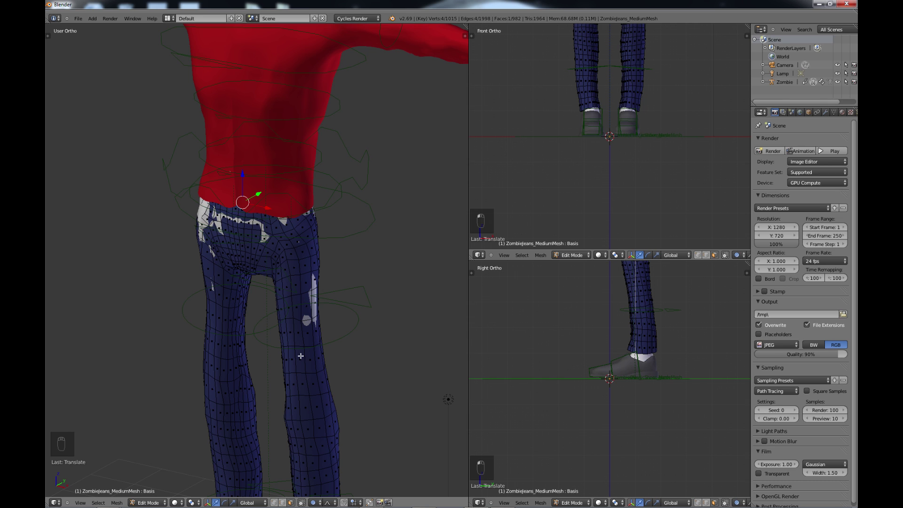
pyautogui.keyDown('shift'); pyautogui.moveTo(300, 356); pyautogui.dragTo(290, 327, button='middle'); pyautogui.keyUp('shift')
pyautogui.rightClick(304, 275)
pyautogui.moveTo(321, 278); pyautogui.dragTo(323, 279)
# - Pull the jeans outward along X at the character's right hip, just below the shirt hem
pyautogui.moveTo(307, 314); pyautogui.dragTo(408, 360, button='middle')
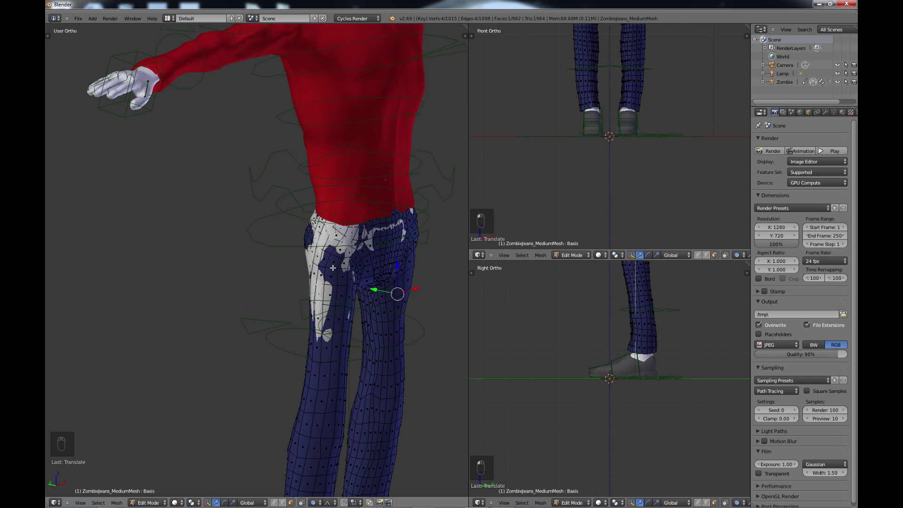
pyautogui.scroll(2, 332, 268)
pyautogui.keyDown('shift'); pyautogui.moveTo(368, 274); pyautogui.dragTo(245, 278, button='middle'); pyautogui.keyUp('shift')
pyautogui.moveTo(311, 266); pyautogui.dragTo(284, 269, button='middle')
pyautogui.scroll(3, 228, 260)
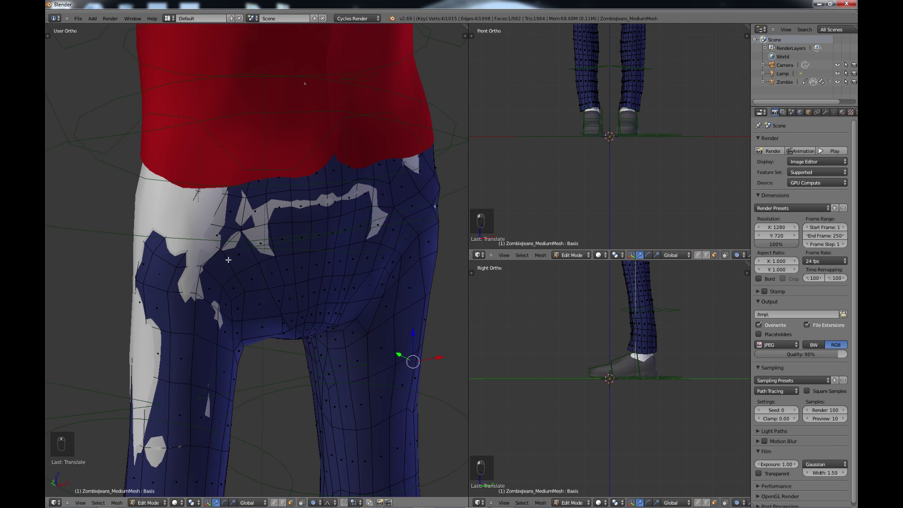
pyautogui.keyDown('shift'); pyautogui.moveTo(228, 259); pyautogui.dragTo(277, 328, button='middle'); pyautogui.keyUp('shift')
pyautogui.rightClick(224, 259)
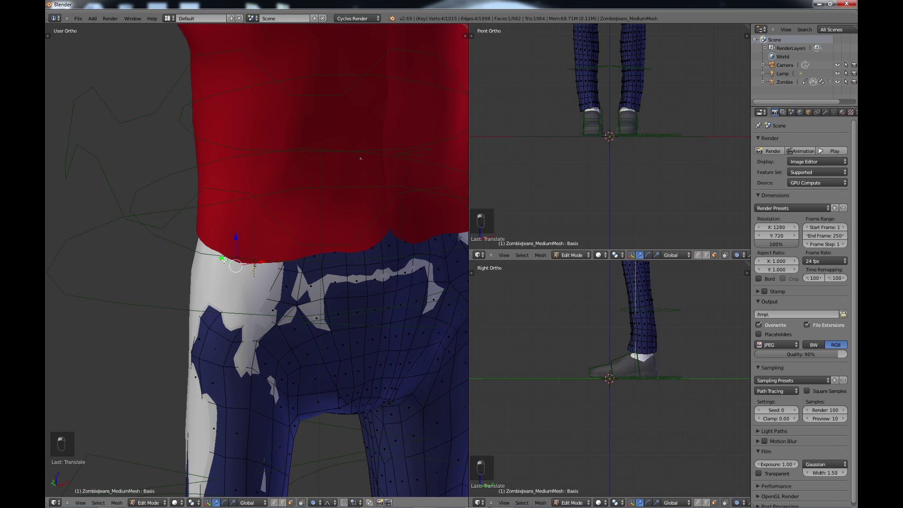
pyautogui.rightClick(205, 253)
pyautogui.press('g')
pyautogui.press('x')
pyautogui.click(240, 268)
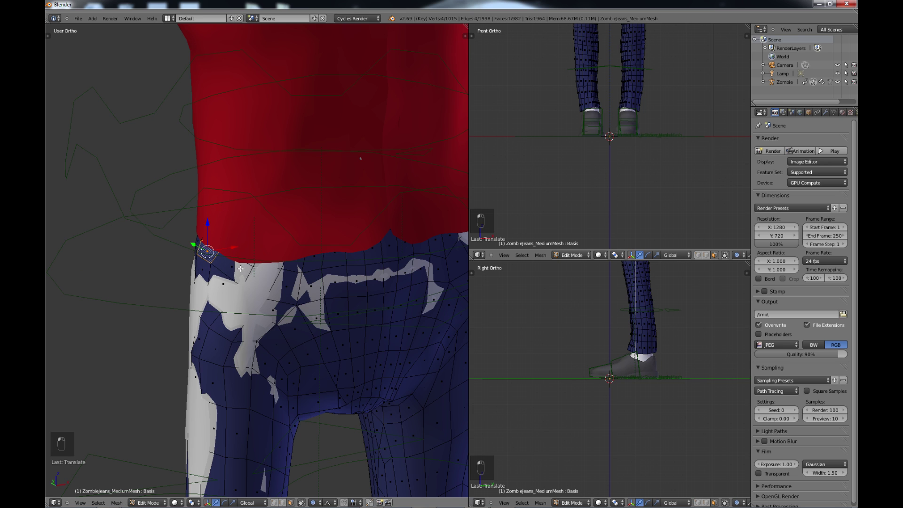
# - Pull three spots of the jeans forward along Y across the front of the hips, from the character's right side to the left
pyautogui.rightClick(255, 272)
pyautogui.press('g')
pyautogui.press('y')
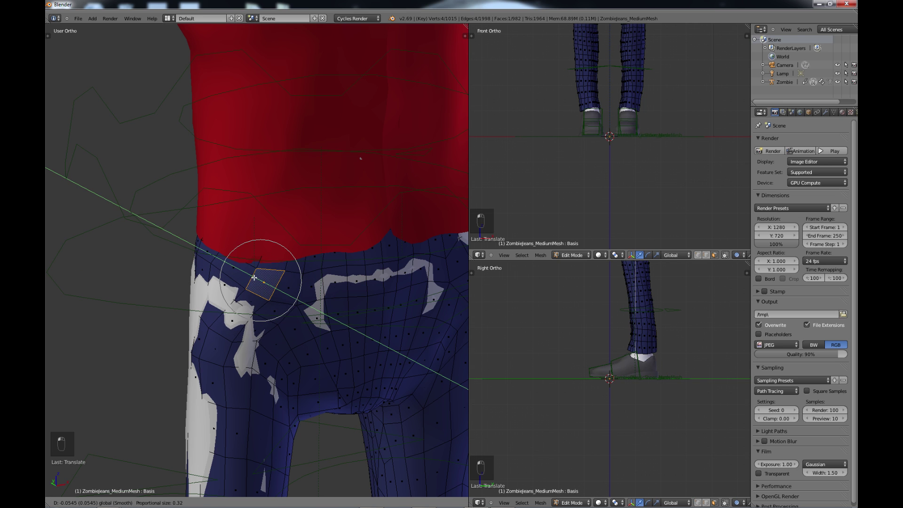
pyautogui.click(263, 301)
pyautogui.rightClick(326, 288)
pyautogui.press('g')
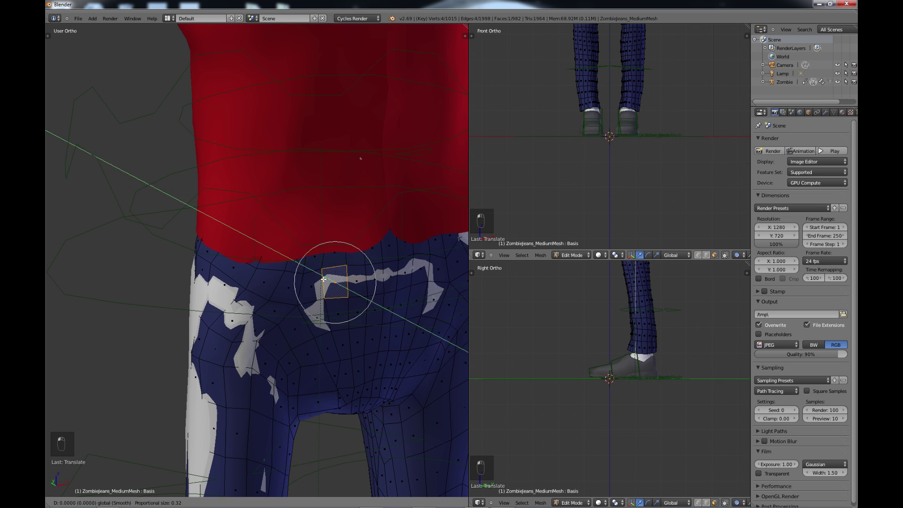
pyautogui.click(354, 282)
pyautogui.rightClick(415, 264)
pyautogui.press('g')
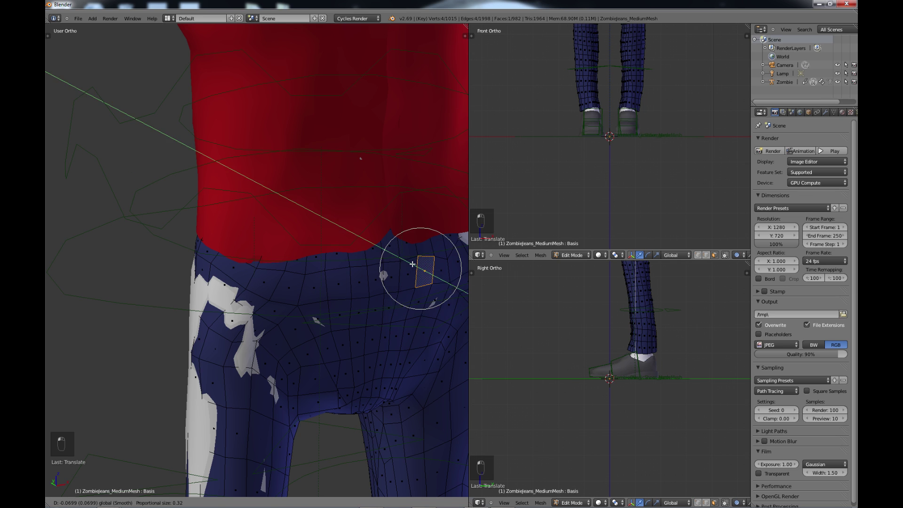
pyautogui.click(422, 267)
# - Pull the jeans outward over the skin on the character's right outer hip and right outer thigh
pyautogui.rightClick(193, 327)
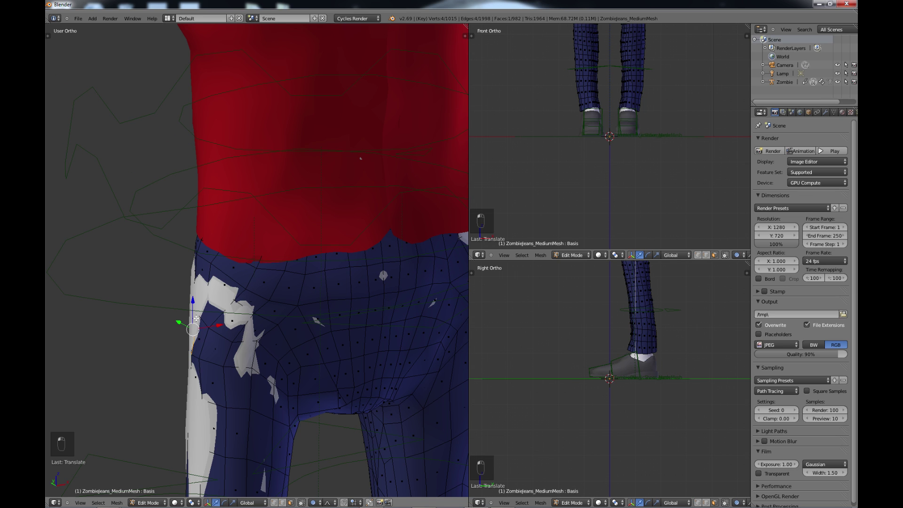
pyautogui.press('g')
pyautogui.click(205, 387)
pyautogui.rightClick(198, 425)
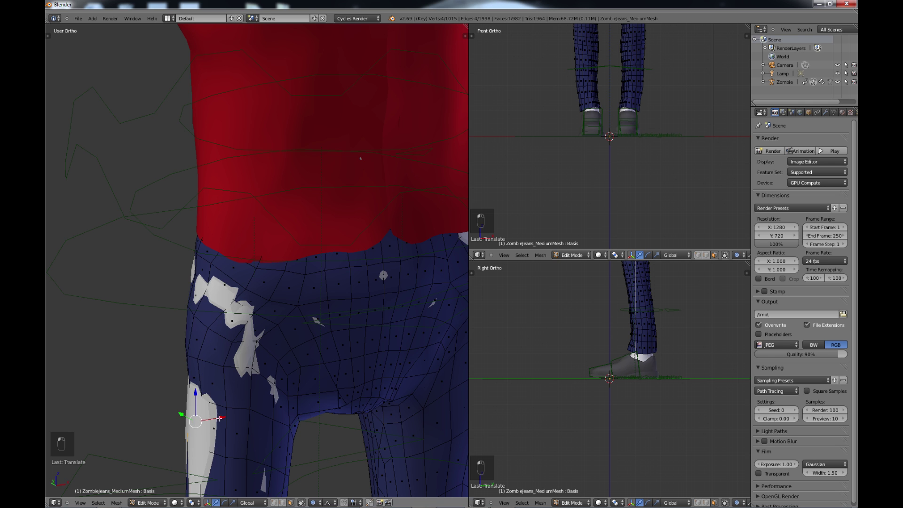
pyautogui.press('g')
pyautogui.click(207, 419)
# - Finish editing the jeans and put the shirt mesh into Edit Mode
pyautogui.scroll(-3, 328, 252)
pyautogui.moveTo(329, 252); pyautogui.dragTo(361, 326, button='middle')
pyautogui.scroll(-3, 384, 275)
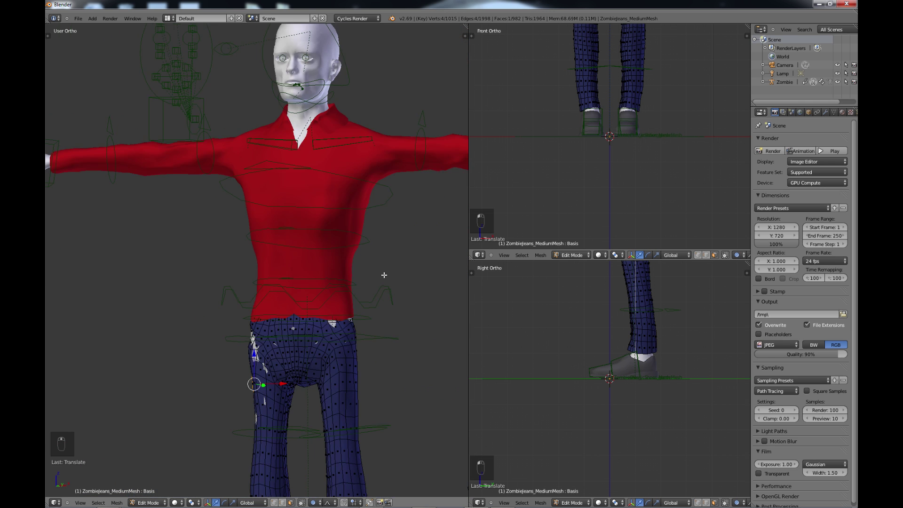
pyautogui.keyDown('shift'); pyautogui.moveTo(350, 266); pyautogui.dragTo(380, 310, button='middle'); pyautogui.keyUp('shift')
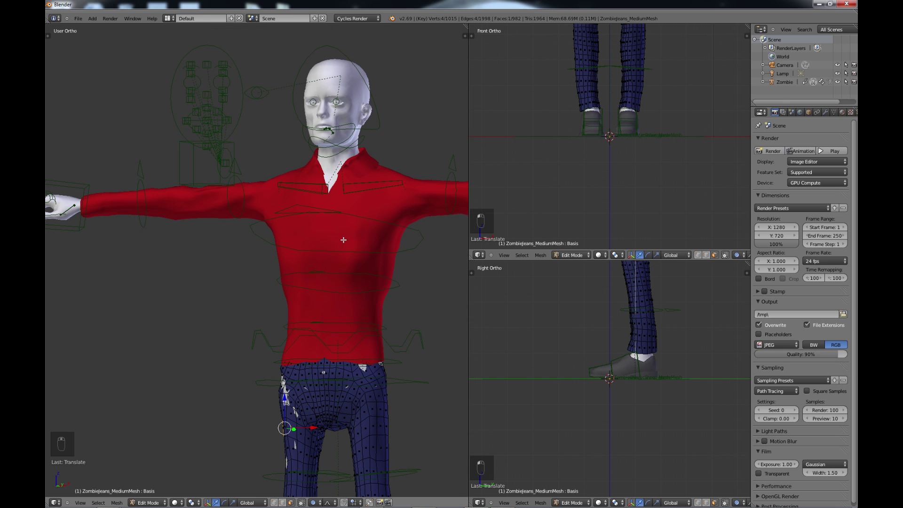
pyautogui.press('Tab')
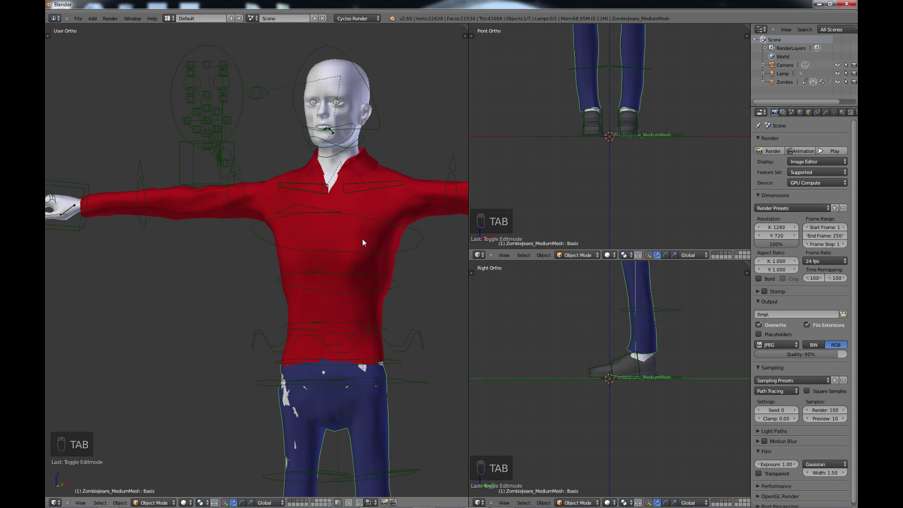
pyautogui.rightClick(361, 238)
pyautogui.press('Tab')
# - Disable proportional editing for the work on the shirt mesh
pyautogui.moveTo(356, 235)
pyautogui.mouseDown(button='middle')
pyautogui.moveTo(345, 278)
pyautogui.moveTo(354, 252)
pyautogui.mouseUp(button='middle')
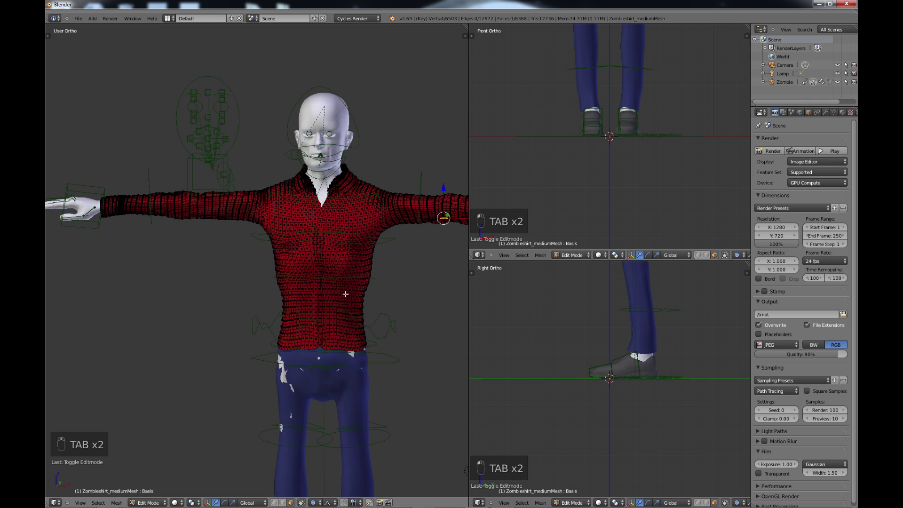
pyautogui.keyDown('shift'); pyautogui.moveTo(345, 294); pyautogui.dragTo(309, 290, button='middle'); pyautogui.keyUp('shift')
pyautogui.scroll(3, 330, 267)
pyautogui.keyDown('shift'); pyautogui.moveTo(323, 240); pyautogui.dragTo(308, 342, button='middle'); pyautogui.keyUp('shift')
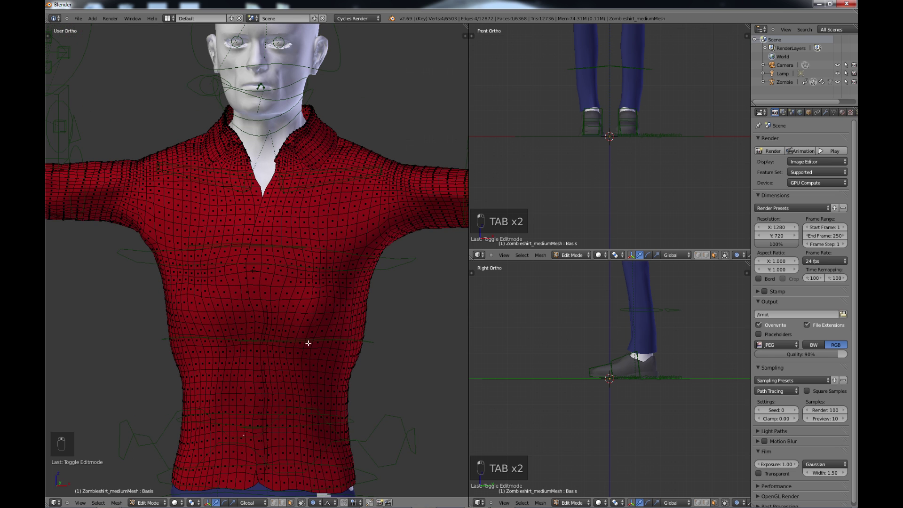
pyautogui.scroll(2, 290, 339)
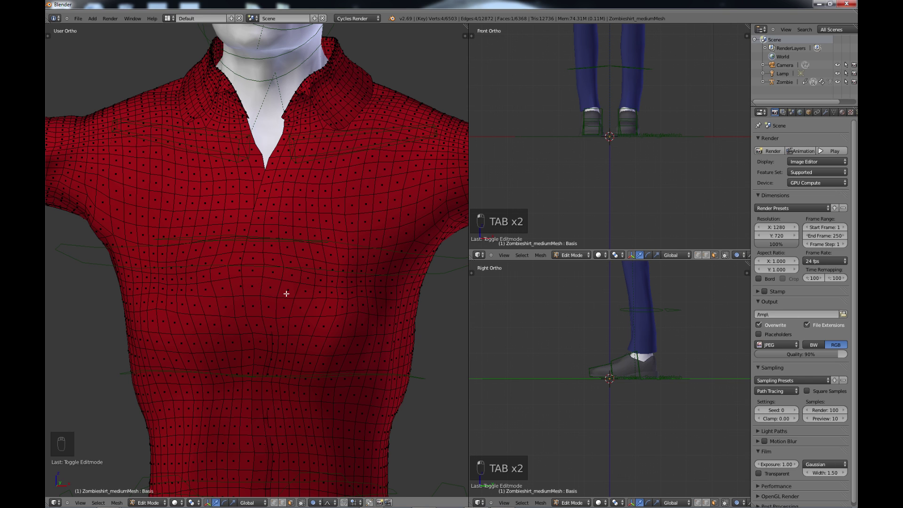
pyautogui.click(322, 502)
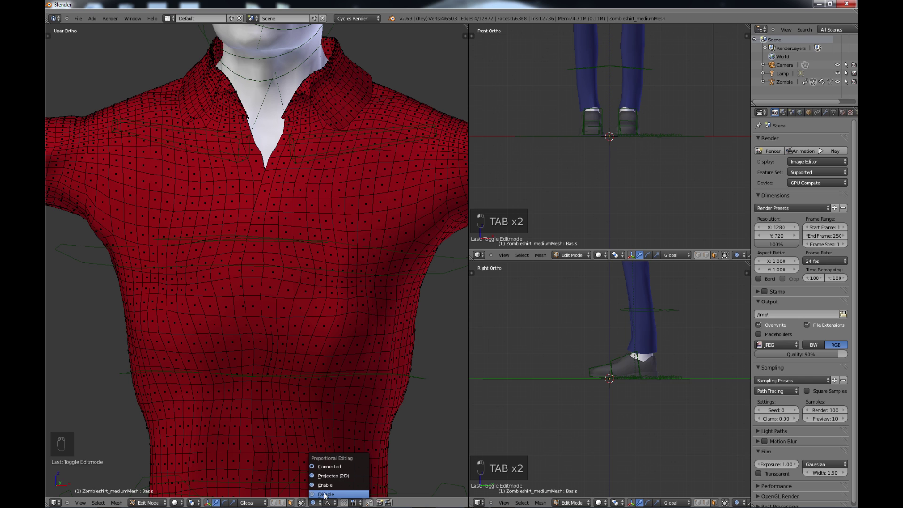
pyautogui.click(325, 495)
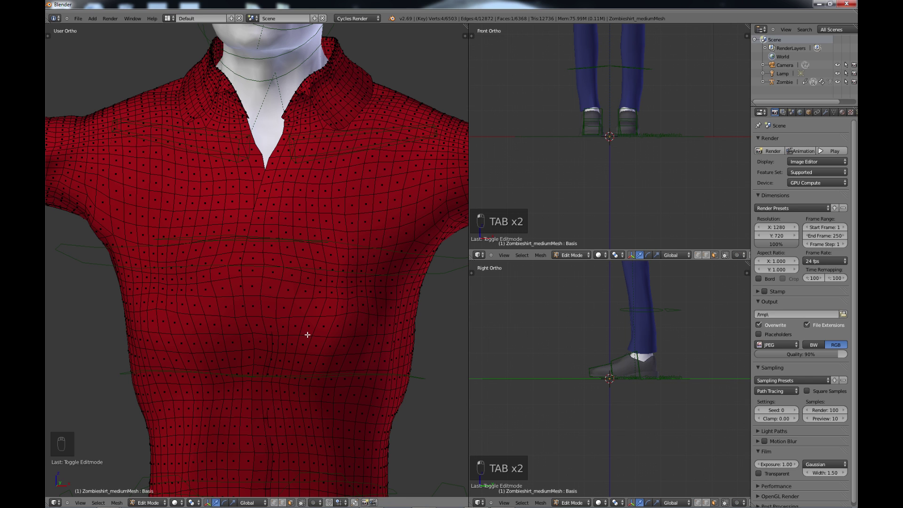
# - Delete the faces of the vertical face loop running down the centre front of the shirt
pyautogui.keyDown('alt'); pyautogui.rightClick(255, 251); pyautogui.keyUp('alt')
pyautogui.scroll(-2, 309, 276)
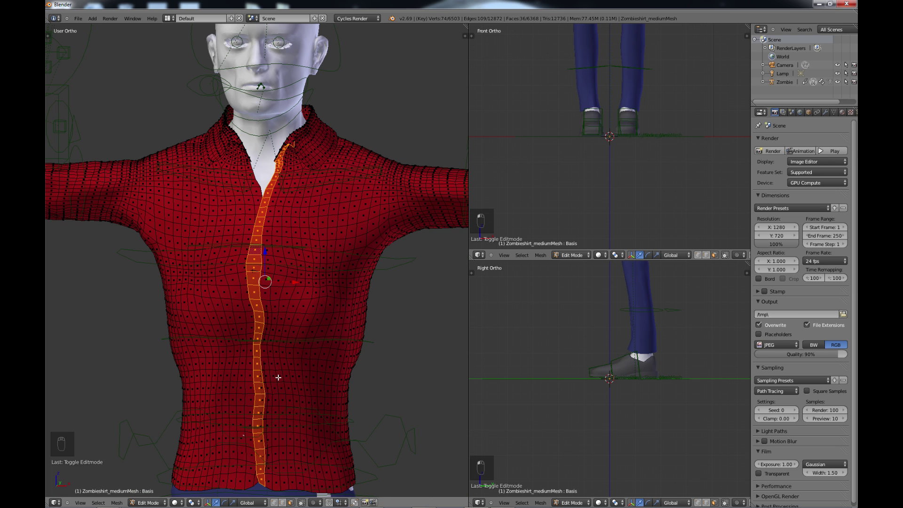
pyautogui.press('x')
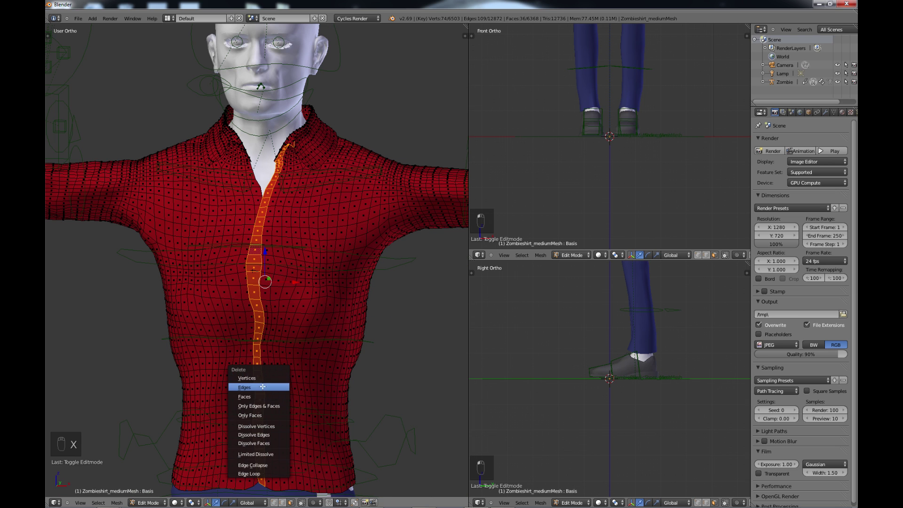
pyautogui.click(262, 394)
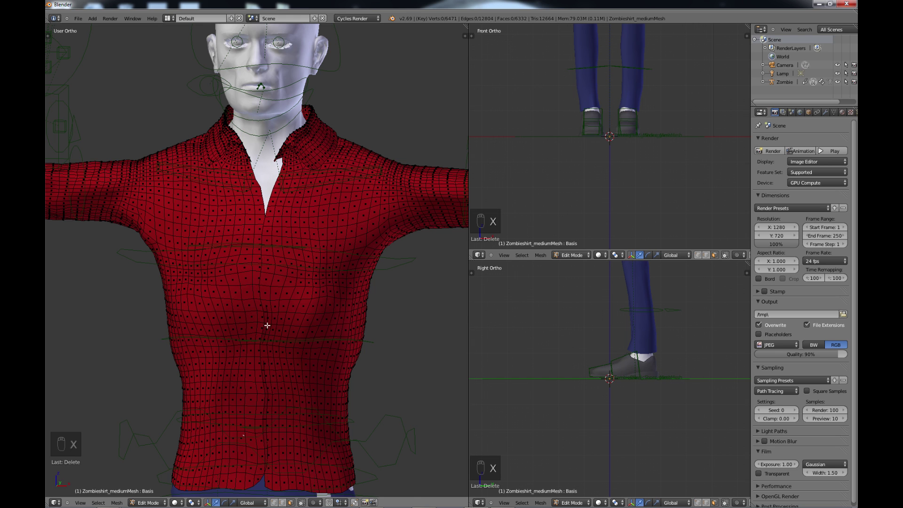
# - Open the shirt front by deleting the next vertical face loop on each side of the centre line
pyautogui.scroll(2, 267, 325)
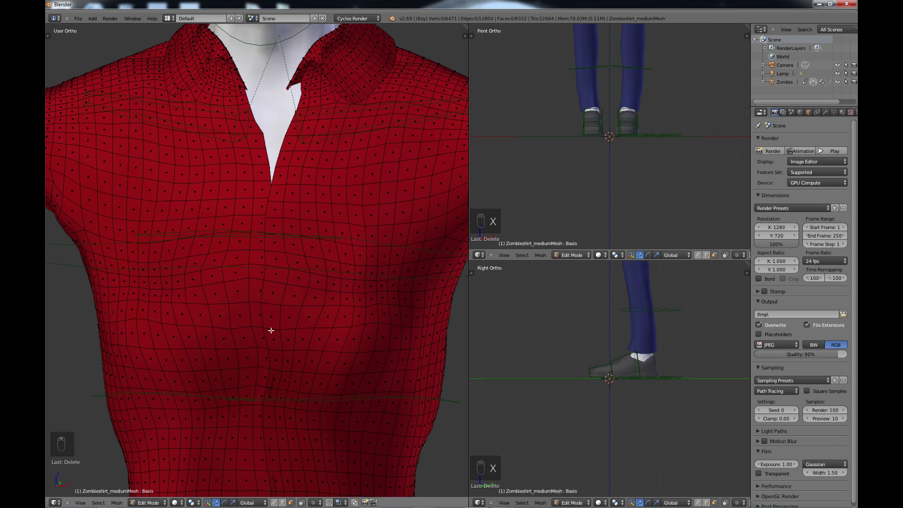
pyautogui.keyDown('alt'); pyautogui.rightClick(263, 180); pyautogui.keyUp('alt')
pyautogui.press('x')
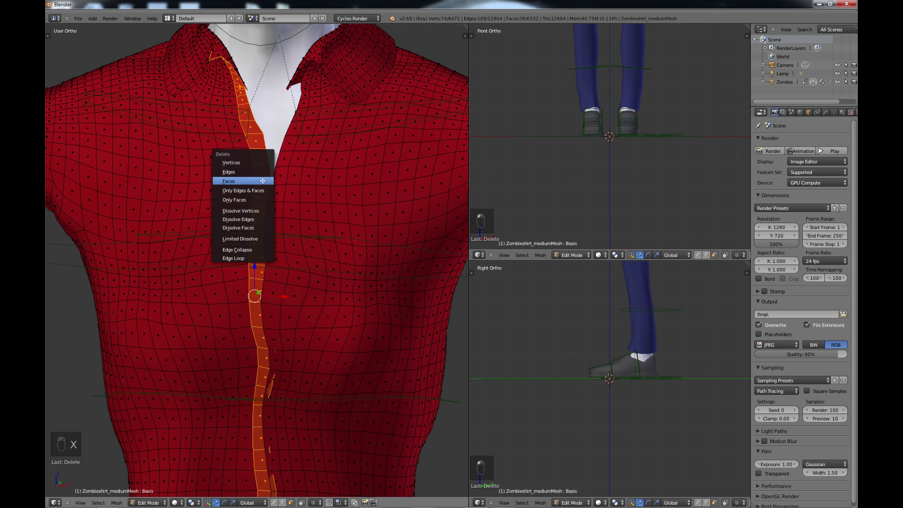
pyautogui.click(264, 183)
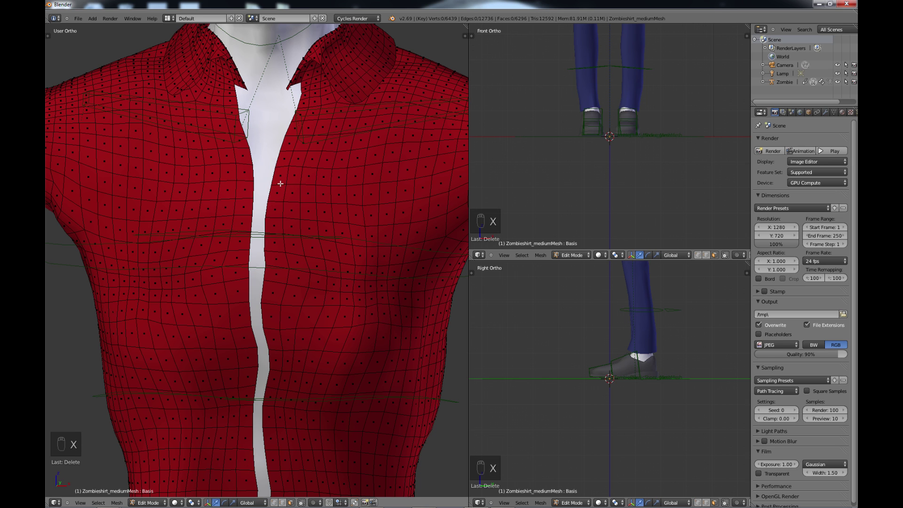
pyautogui.keyDown('alt'); pyautogui.rightClick(280, 183); pyautogui.keyUp('alt')
pyautogui.press('x')
pyautogui.click(280, 183)
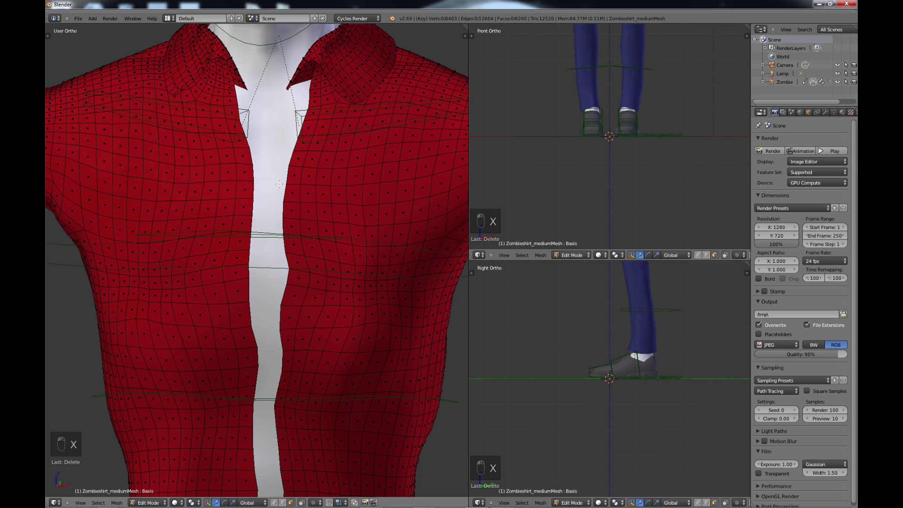
# - Widen the shirt opening by deleting one more vertical face loop along the edge on the character's left side
pyautogui.scroll(-4, 314, 228)
pyautogui.moveTo(287, 313); pyautogui.dragTo(268, 328, button='middle')
pyautogui.scroll(3, 248, 287)
pyautogui.scroll(-4, 260, 288)
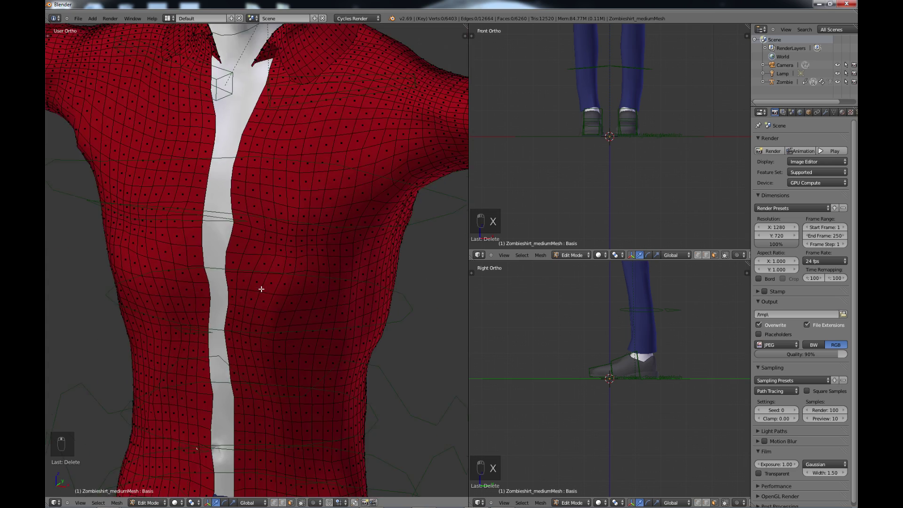
pyautogui.scroll(5, 256, 292)
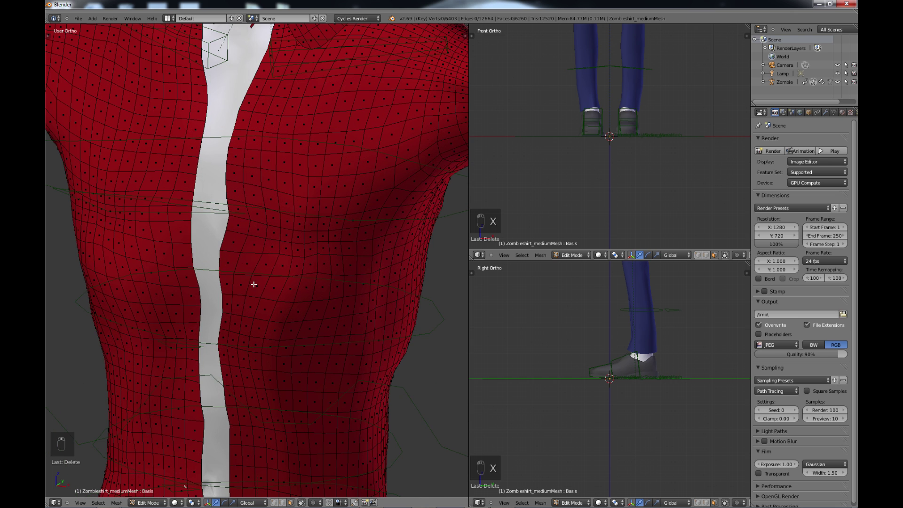
pyautogui.keyDown('alt'); pyautogui.rightClick(236, 250); pyautogui.keyUp('alt')
pyautogui.press('x')
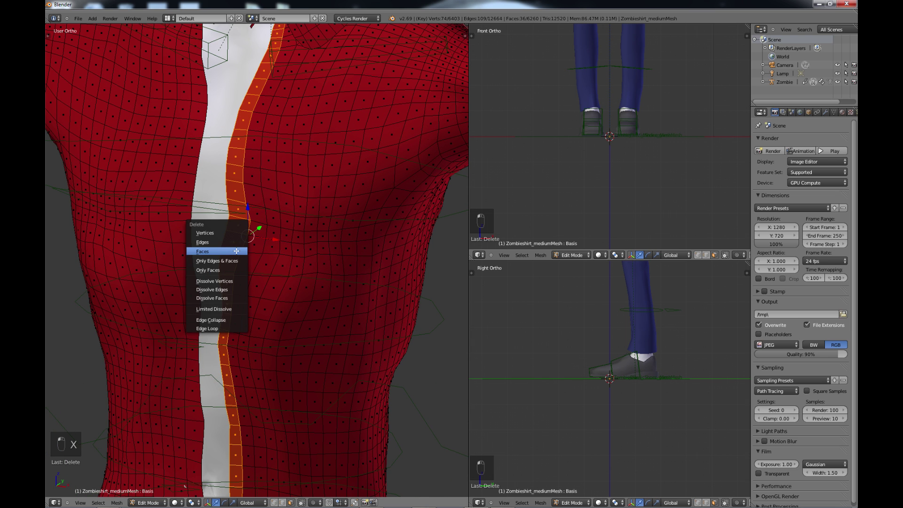
pyautogui.click(236, 250)
# - Cut a ragged hole in the shirt over the character's left ribs by circle-selecting a patch of faces and deleting it
pyautogui.scroll(-4, 302, 292)
pyautogui.scroll(4, 306, 292)
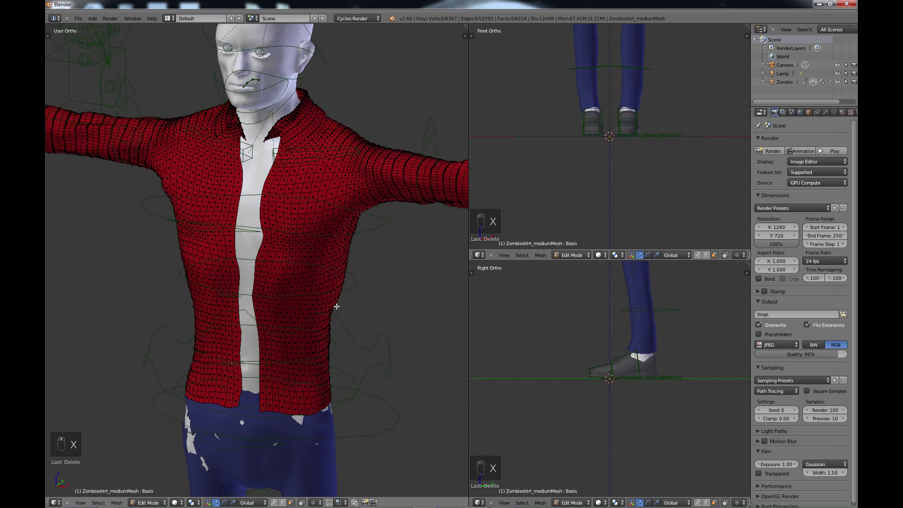
pyautogui.moveTo(358, 298); pyautogui.dragTo(336, 298, button='middle')
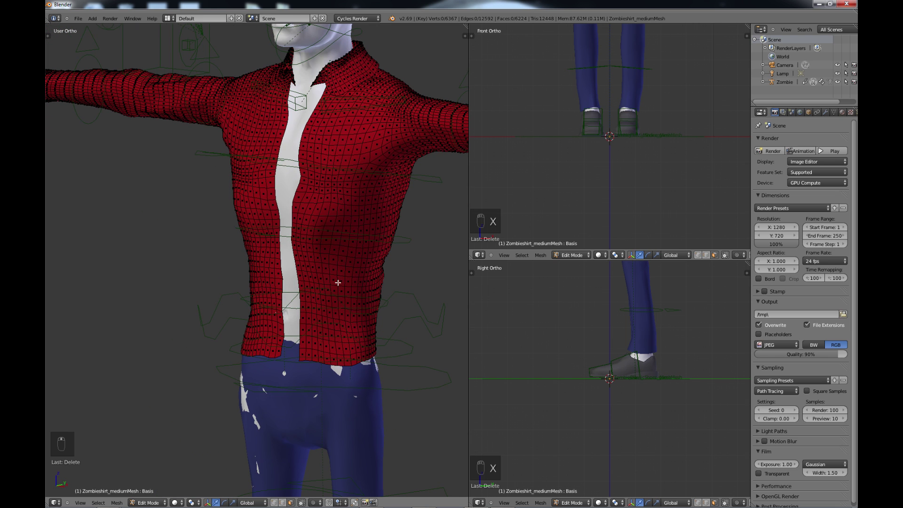
pyautogui.press('c')
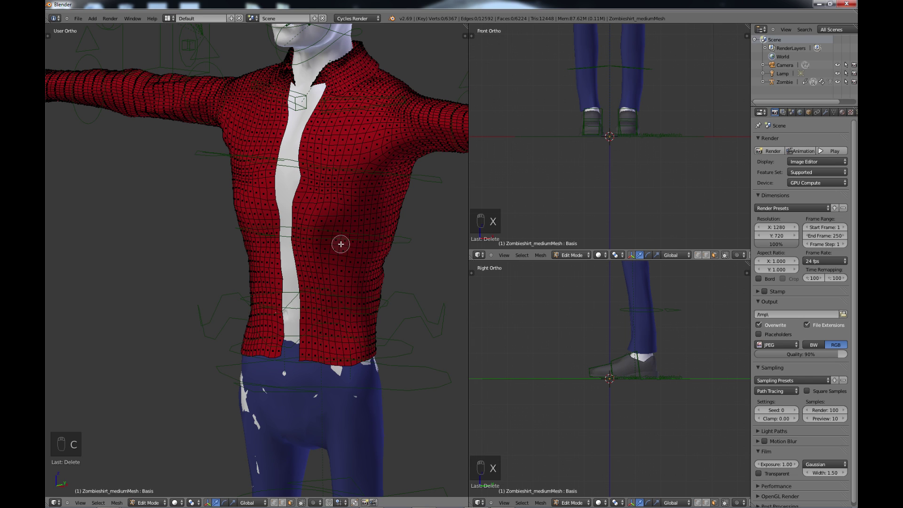
pyautogui.scroll(3, 341, 244)
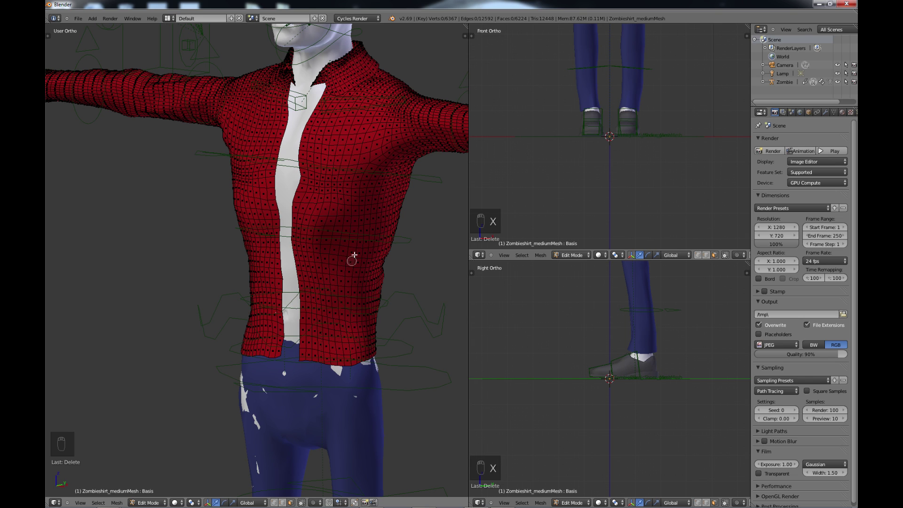
pyautogui.moveTo(375, 210)
pyautogui.mouseDown()
pyautogui.moveTo(376, 229)
pyautogui.moveTo(365, 211)
pyautogui.moveTo(374, 237)
pyautogui.moveTo(360, 259)
pyautogui.moveTo(348, 237)
pyautogui.mouseUp()
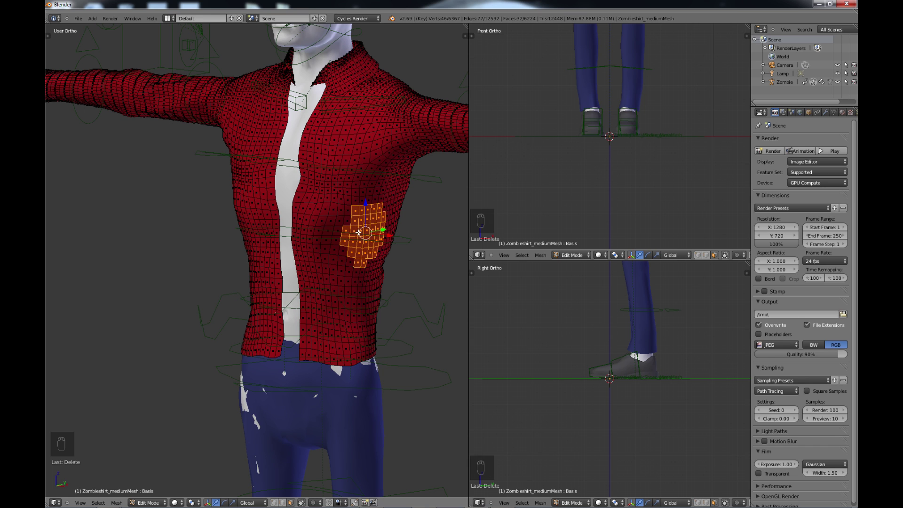
pyautogui.press('x')
pyautogui.click(351, 233)
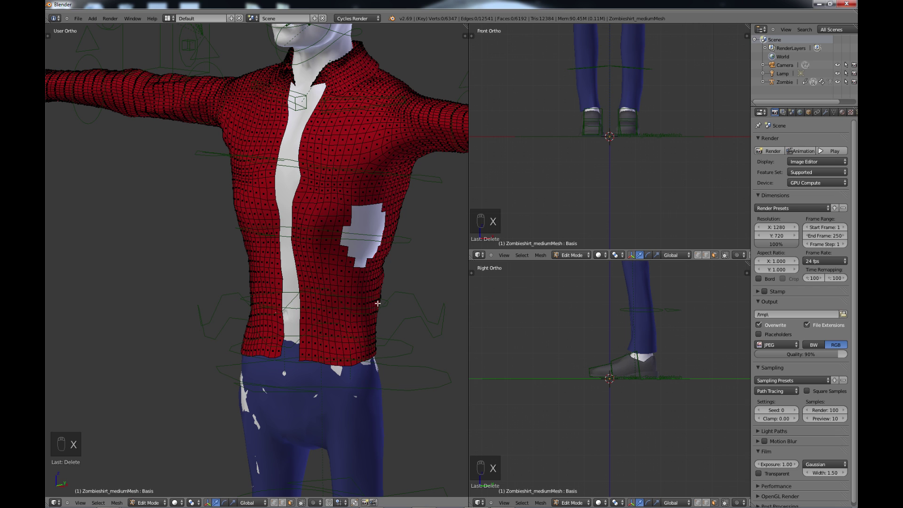
# - Cut a long ragged hole in the shirt's left forearm sleeve by circle-selecting a patch of faces and deleting it
pyautogui.moveTo(336, 280); pyautogui.dragTo(373, 285, button='middle')
pyautogui.keyDown('shift'); pyautogui.moveTo(283, 284); pyautogui.dragTo(386, 298, button='middle'); pyautogui.keyUp('shift')
pyautogui.moveTo(361, 267); pyautogui.dragTo(103, 281, button='middle')
pyautogui.moveTo(270, 283); pyautogui.dragTo(309, 286, button='middle')
pyautogui.keyDown('shift'); pyautogui.moveTo(385, 273); pyautogui.dragTo(233, 284, button='middle'); pyautogui.keyUp('shift')
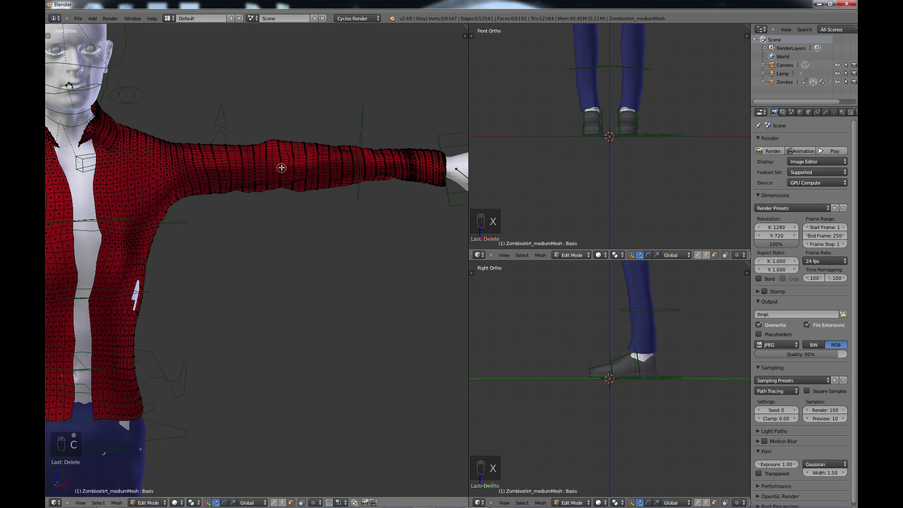
pyautogui.press('c')
pyautogui.moveTo(278, 167)
pyautogui.mouseDown()
pyautogui.moveTo(377, 174)
pyautogui.moveTo(400, 169)
pyautogui.moveTo(393, 167)
pyautogui.mouseUp()
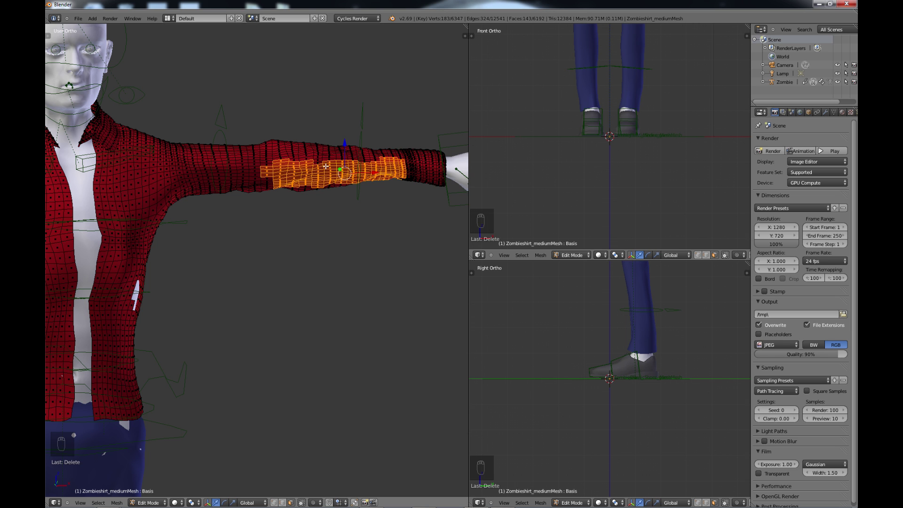
pyautogui.moveTo(326, 165); pyautogui.dragTo(309, 192, button='middle')
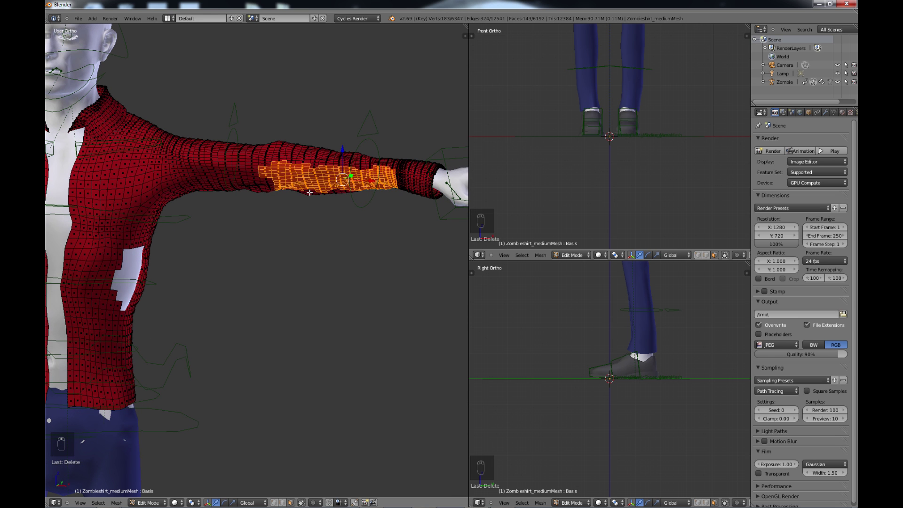
pyautogui.press('x')
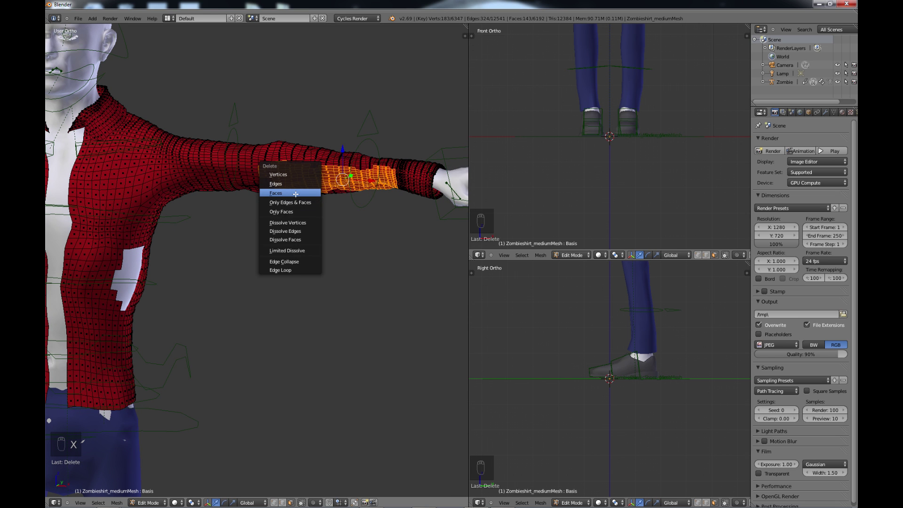
pyautogui.click(296, 194)
# - Tear the shirt's lower hem on the character's right side by circle-selecting three vertical strips of faces and deleting them
pyautogui.scroll(-3, 292, 202)
pyautogui.moveTo(220, 250); pyautogui.dragTo(322, 224, button='middle')
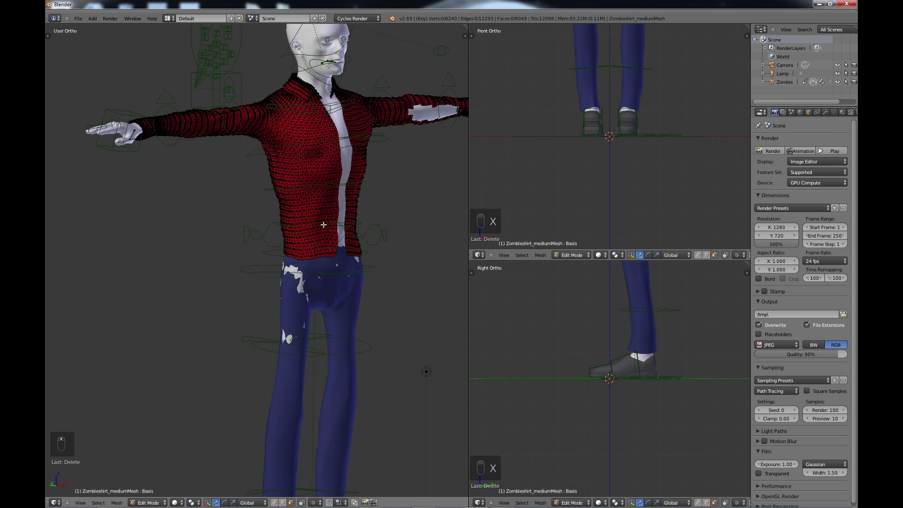
pyautogui.scroll(3, 334, 220)
pyautogui.press('c')
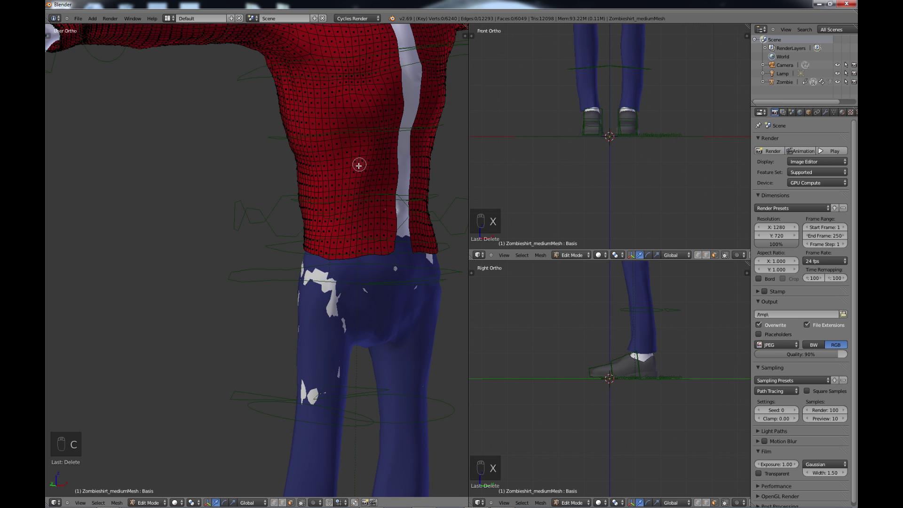
pyautogui.moveTo(363, 182); pyautogui.dragTo(361, 249)
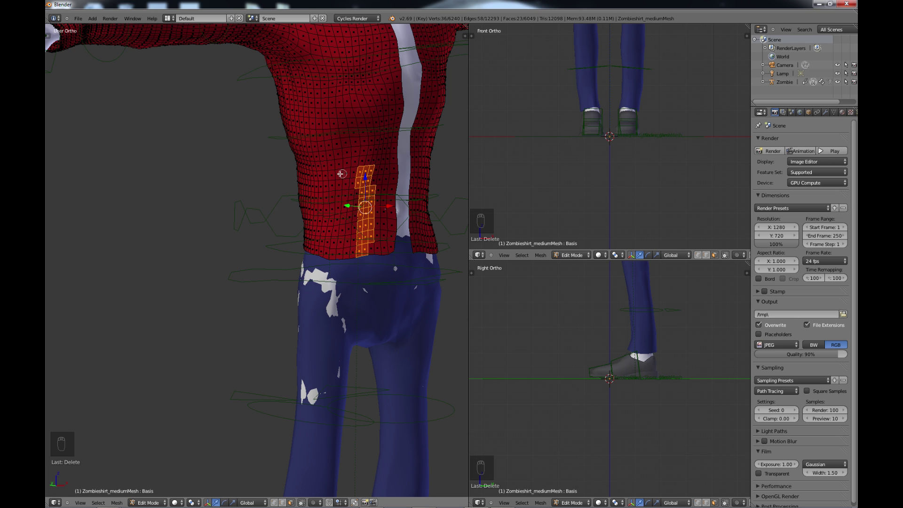
pyautogui.moveTo(343, 176); pyautogui.dragTo(333, 260)
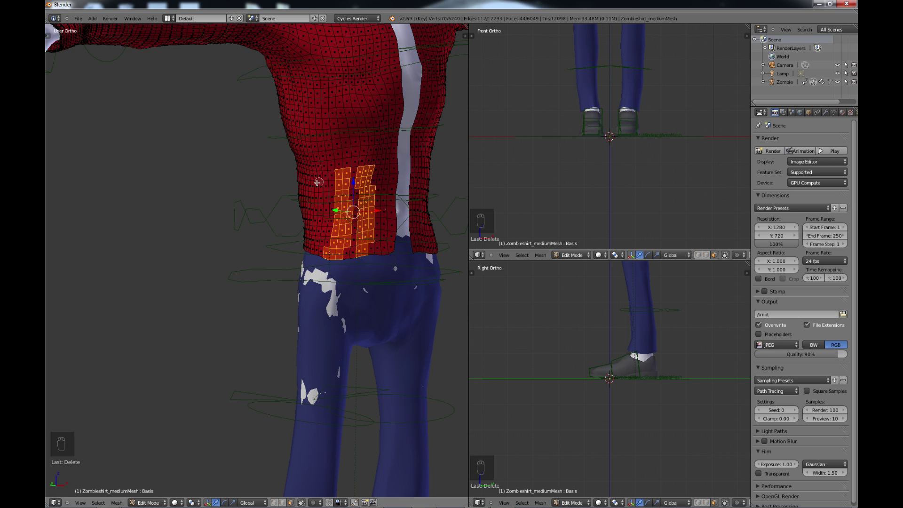
pyautogui.moveTo(318, 180)
pyautogui.mouseDown()
pyautogui.moveTo(314, 251)
pyautogui.moveTo(327, 245)
pyautogui.mouseUp()
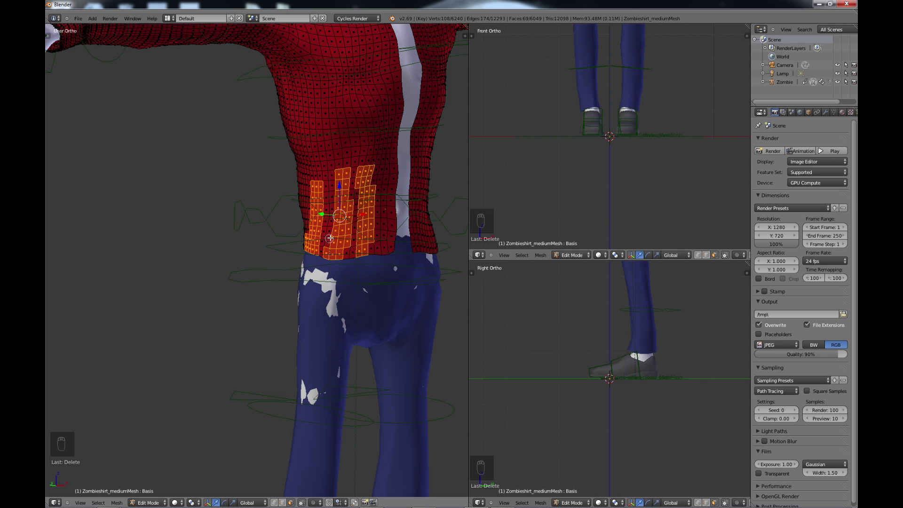
pyautogui.press('x')
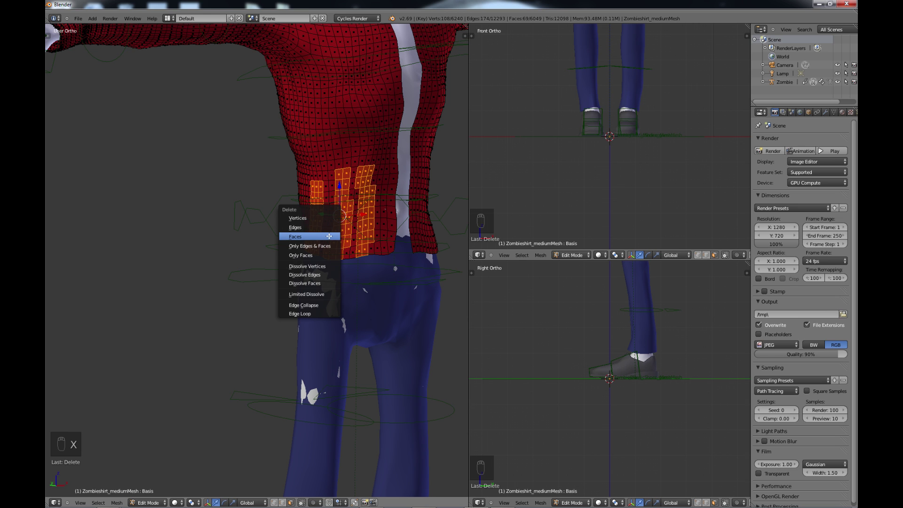
pyautogui.click(318, 238)
# - Leave the shirt's Edit Mode, select the jeans mesh and enter Edit Mode on it
pyautogui.moveTo(343, 228); pyautogui.dragTo(342, 194, button='middle')
pyautogui.scroll(-3, 337, 187)
pyautogui.scroll(-1, 342, 194)
pyautogui.keyDown('shift'); pyautogui.moveTo(381, 266); pyautogui.dragTo(276, 187, button='middle'); pyautogui.keyUp('shift')
pyautogui.keyDown('shift'); pyautogui.moveTo(328, 249); pyautogui.dragTo(154, 162, button='middle'); pyautogui.keyUp('shift')
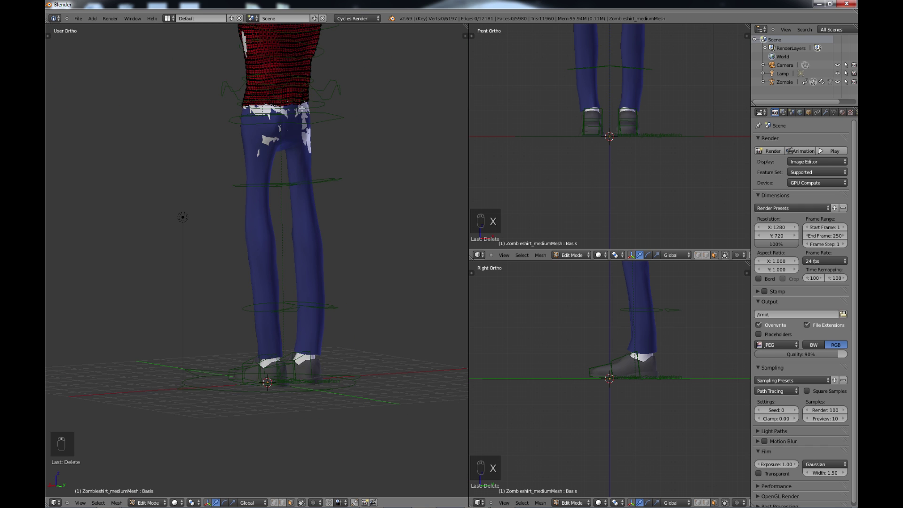
pyautogui.moveTo(242, 183); pyautogui.dragTo(364, 216, button='middle')
pyautogui.press('Tab')
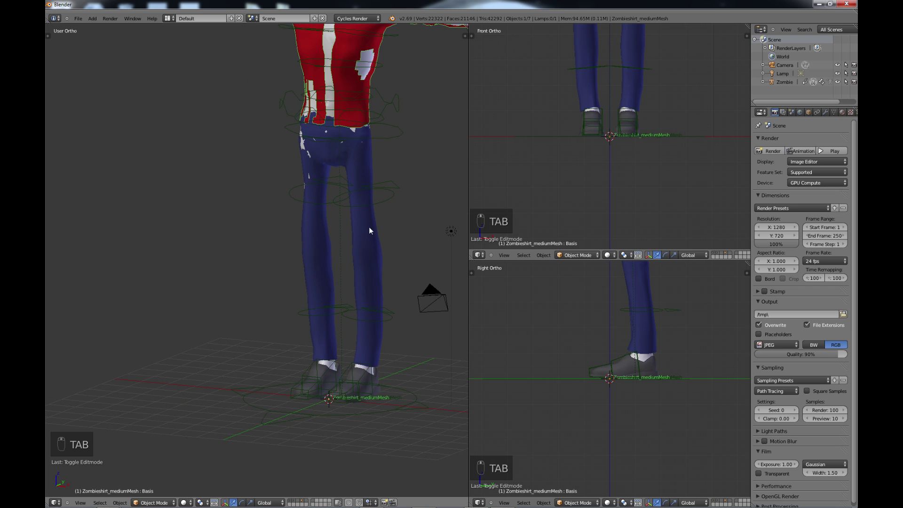
pyautogui.scroll(2, 372, 227)
pyautogui.rightClick(408, 227)
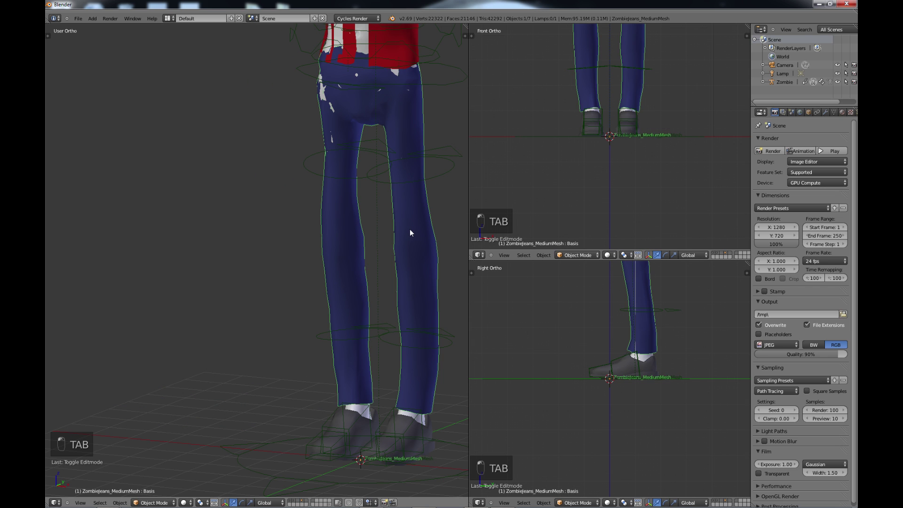
pyautogui.press('Tab')
# - Cut a hole in the jeans over the character's left knee by circle-selecting the front faces and deleting them
pyautogui.keyDown('shift'); pyautogui.moveTo(409, 233); pyautogui.dragTo(317, 197, button='middle'); pyautogui.keyUp('shift')
pyautogui.scroll(1, 320, 220)
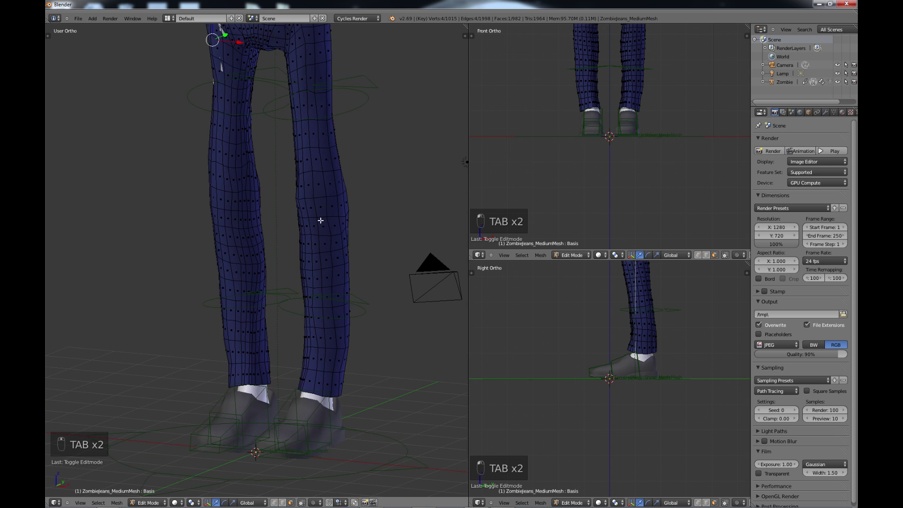
pyautogui.press('c')
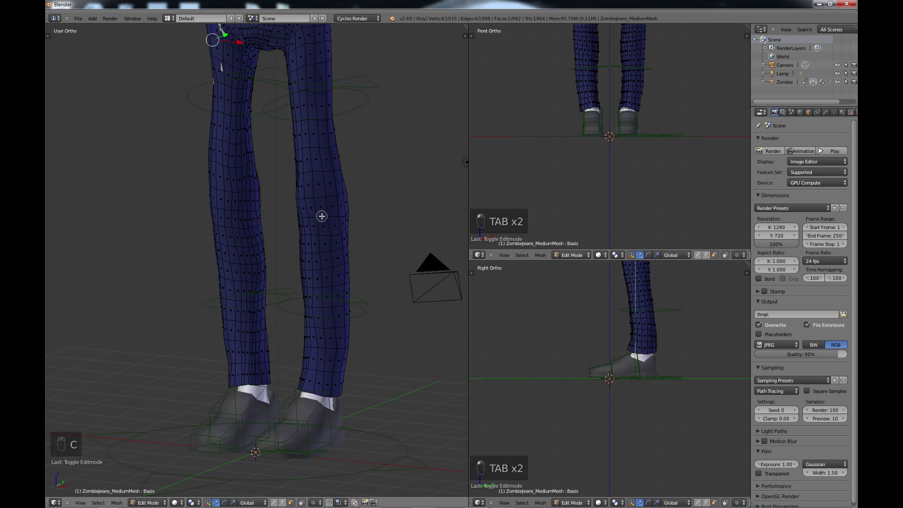
pyautogui.moveTo(323, 216)
pyautogui.mouseDown()
pyautogui.moveTo(308, 165)
pyautogui.moveTo(329, 259)
pyautogui.mouseUp()
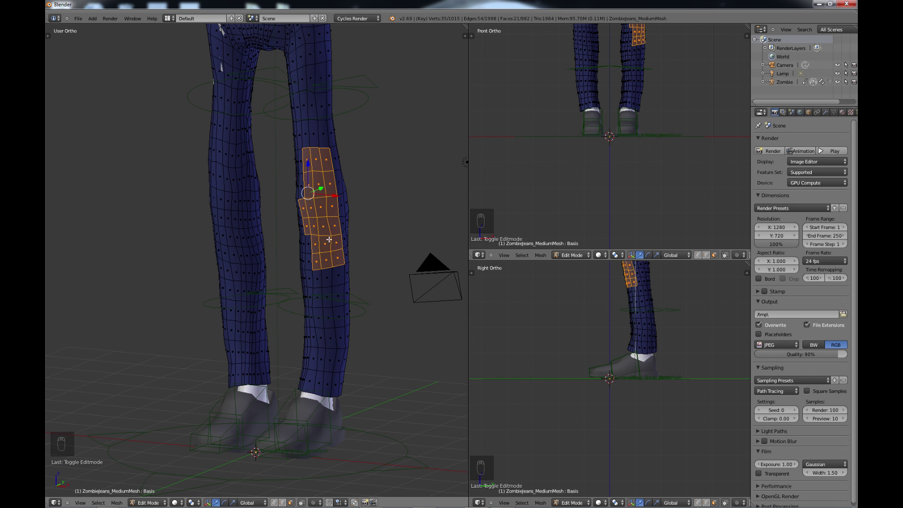
pyautogui.press('x')
pyautogui.click(319, 240)
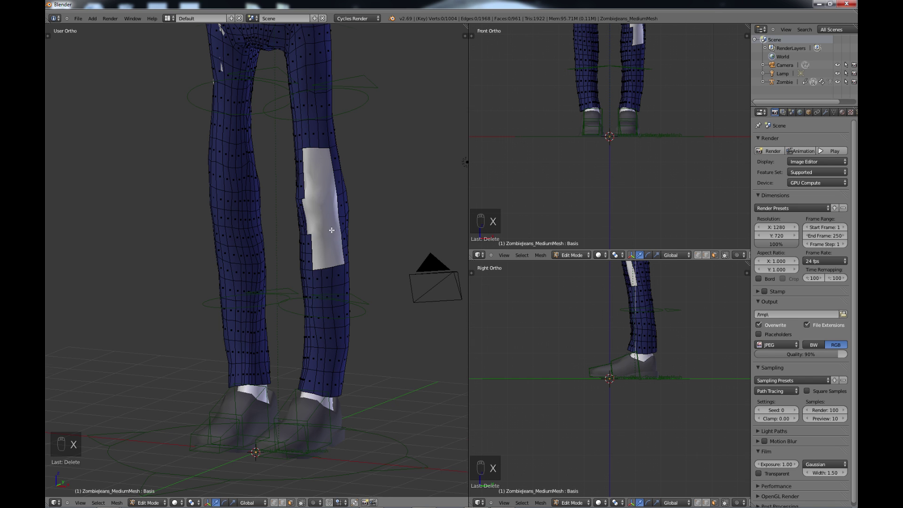
# - Cut a ragged hole in the jeans along the character's right shin down to the cuff by deleting circle-selected faces
pyautogui.scroll(-2, 331, 230)
pyautogui.moveTo(326, 234); pyautogui.dragTo(315, 327, button='middle')
pyautogui.press('c')
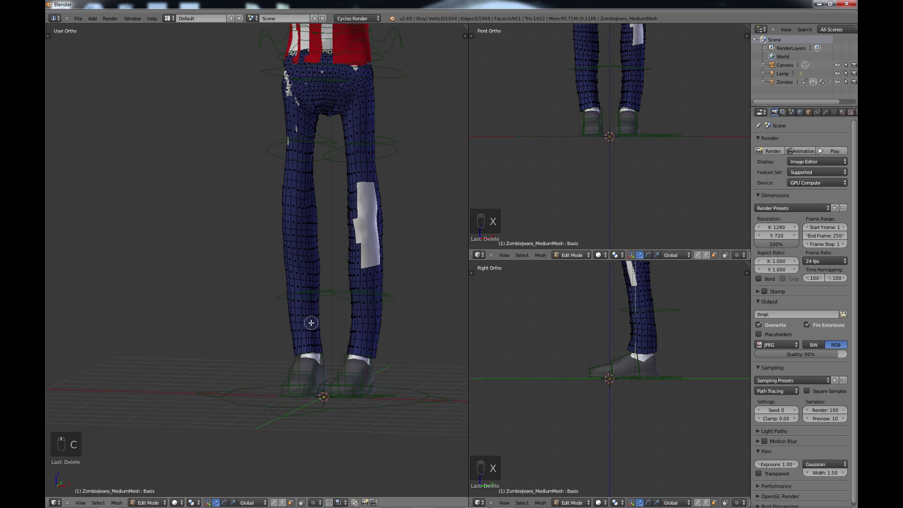
pyautogui.moveTo(310, 323)
pyautogui.mouseDown()
pyautogui.moveTo(311, 347)
pyautogui.moveTo(299, 289)
pyautogui.moveTo(302, 299)
pyautogui.mouseUp()
pyautogui.rightClick(310, 348)
pyautogui.rightClick(302, 299)
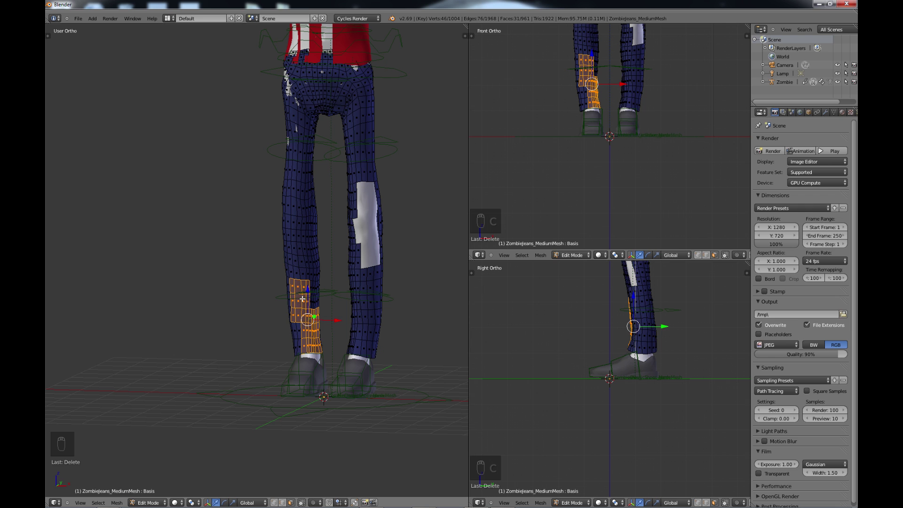
pyautogui.press('x')
pyautogui.click(296, 301)
# - Switch from editing the jeans back to editing the shirt mesh
pyautogui.moveTo(342, 312)
pyautogui.mouseDown(button='middle')
pyautogui.moveTo(407, 314)
pyautogui.moveTo(329, 337)
pyautogui.moveTo(335, 346)
pyautogui.moveTo(335, 299)
pyautogui.moveTo(348, 296)
pyautogui.moveTo(335, 306)
pyautogui.moveTo(342, 300)
pyautogui.mouseUp(button='middle')
pyautogui.scroll(1, 334, 303)
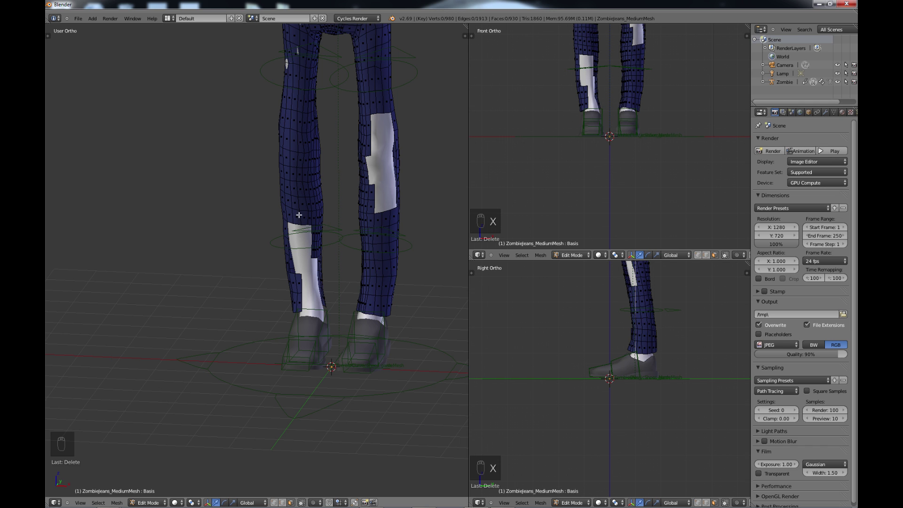
pyautogui.keyDown('shift'); pyautogui.moveTo(299, 215); pyautogui.dragTo(314, 280, button='middle'); pyautogui.keyUp('shift')
pyautogui.scroll(-4, 342, 291)
pyautogui.keyDown('shift'); pyautogui.moveTo(255, 167); pyautogui.dragTo(306, 298, button='middle'); pyautogui.keyUp('shift')
pyautogui.scroll(2, 306, 298)
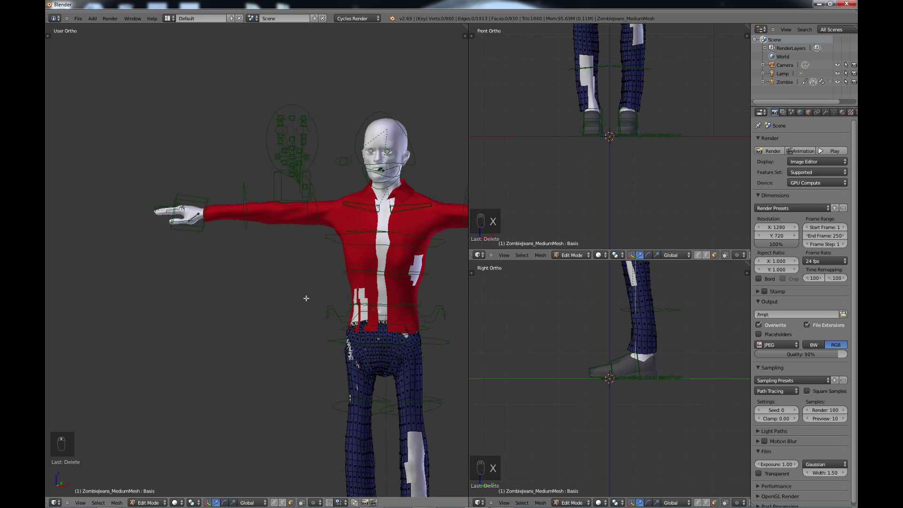
pyautogui.scroll(2, 307, 298)
pyautogui.press('c')
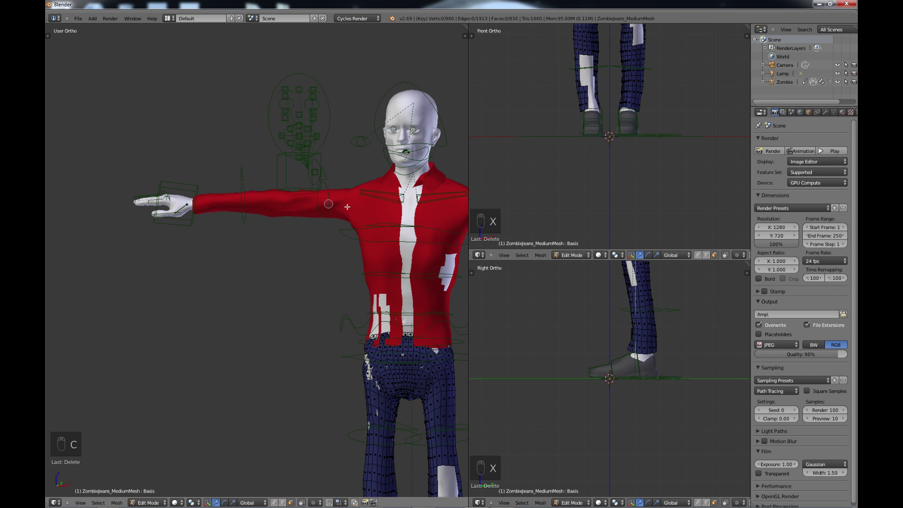
pyautogui.rightClick(347, 207)
pyautogui.press('Tab')
pyautogui.rightClick(362, 204)
pyautogui.press('Tab')
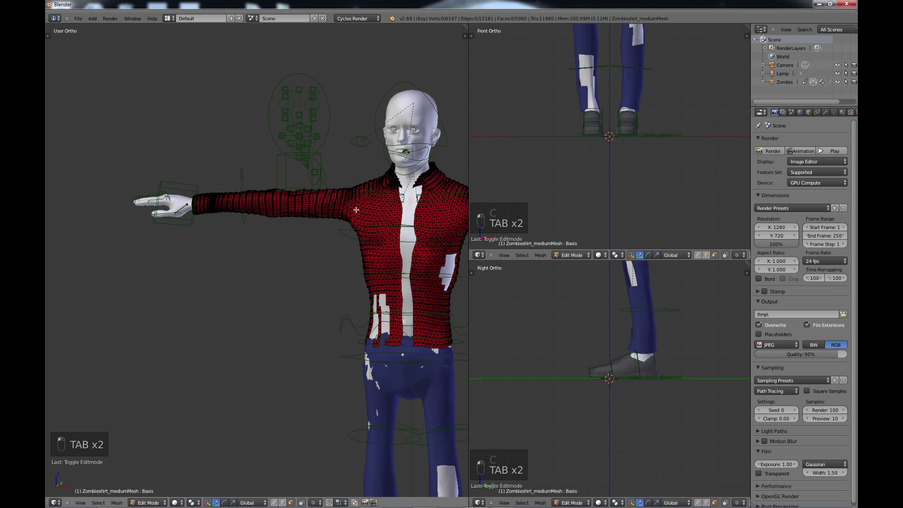
# - Cut a narrow hole in the shirt's right upper sleeve by deleting a circle-selected strip of faces
pyautogui.press('c')
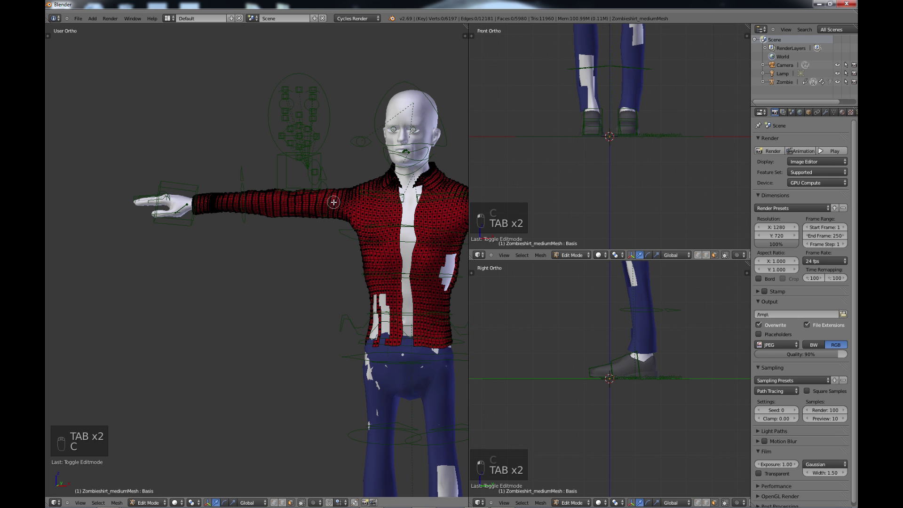
pyautogui.click(333, 202)
pyautogui.rightClick(321, 203)
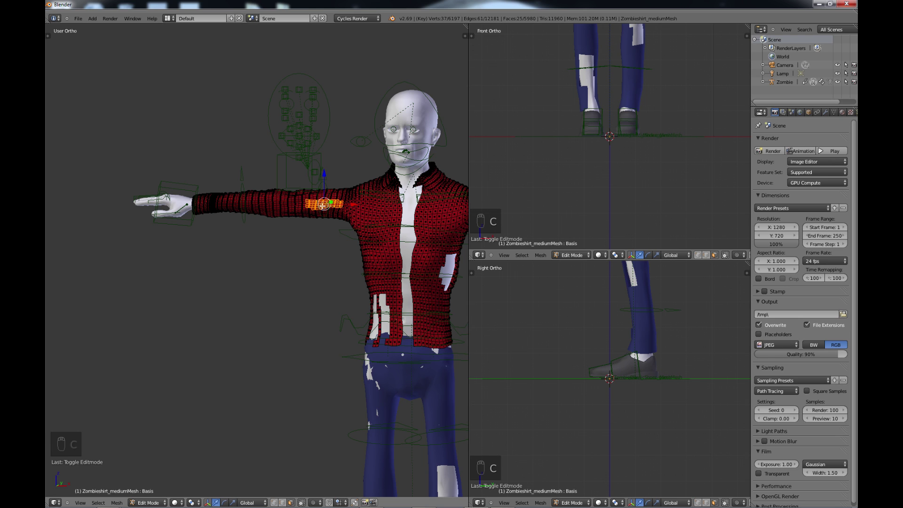
pyautogui.press('x')
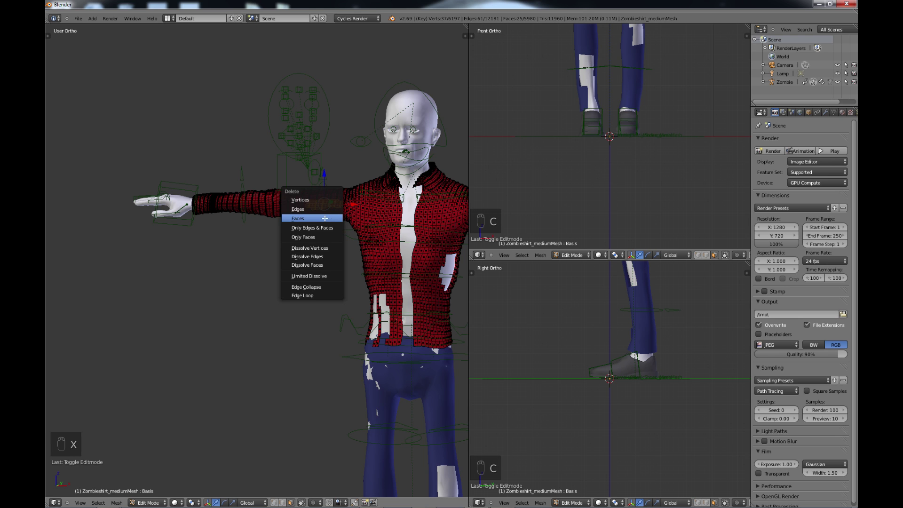
pyautogui.click(329, 218)
# - Cut a small hole in the shirt on the right side of the character's chest by deleting circle-selected faces
pyautogui.press('c')
pyautogui.click(372, 216)
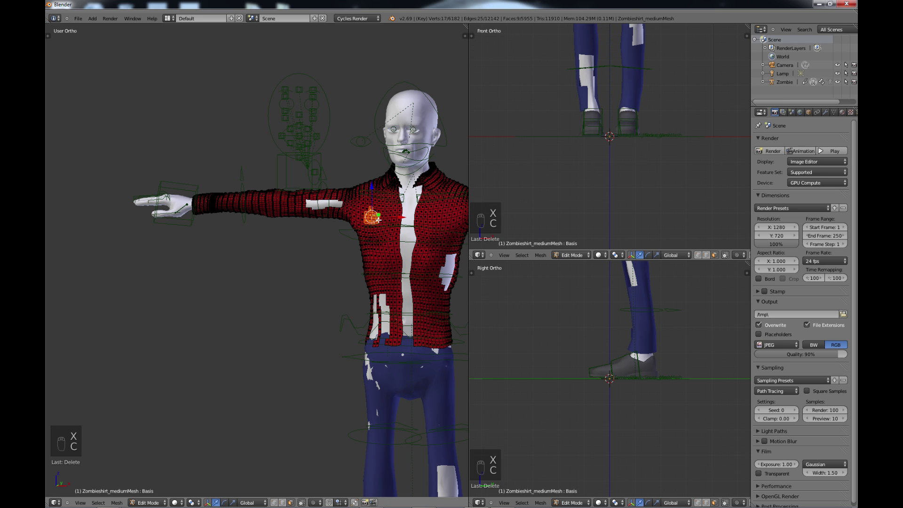
pyautogui.press('x')
pyautogui.click(373, 227)
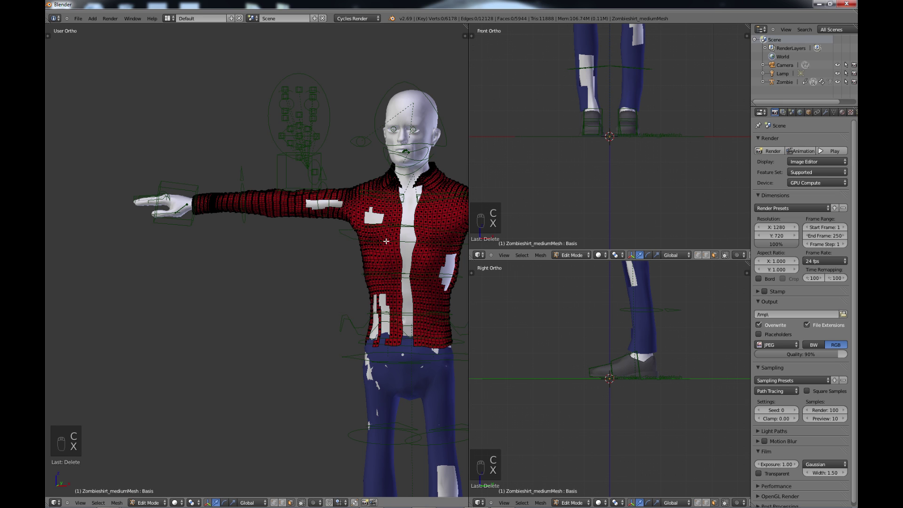
# - Shorten the shirt's right sleeve with a jagged edge by circle-selecting the cuff and wrist-end faces and deleting them
pyautogui.scroll(-2, 381, 249)
pyautogui.scroll(-2, 381, 249)
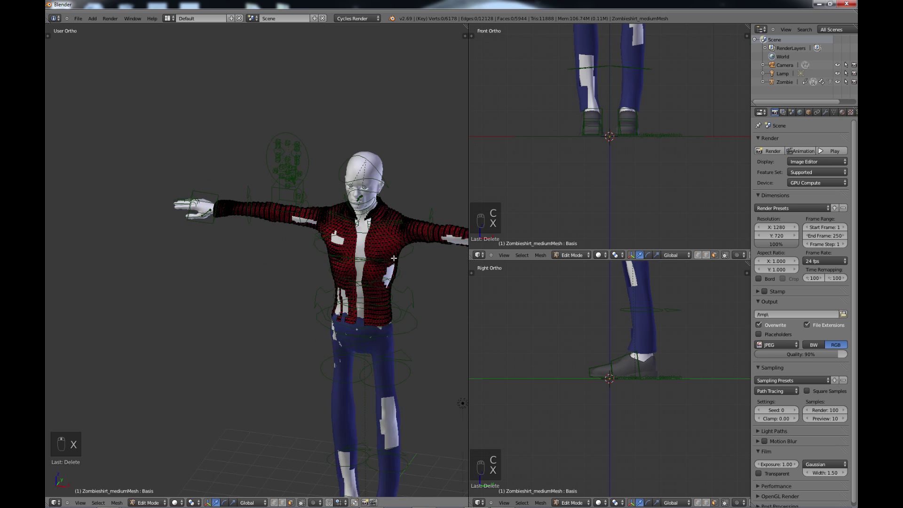
pyautogui.scroll(-3, 381, 249)
pyautogui.moveTo(376, 249); pyautogui.dragTo(294, 264, button='middle')
pyautogui.scroll(5, 319, 268)
pyautogui.scroll(4, 329, 264)
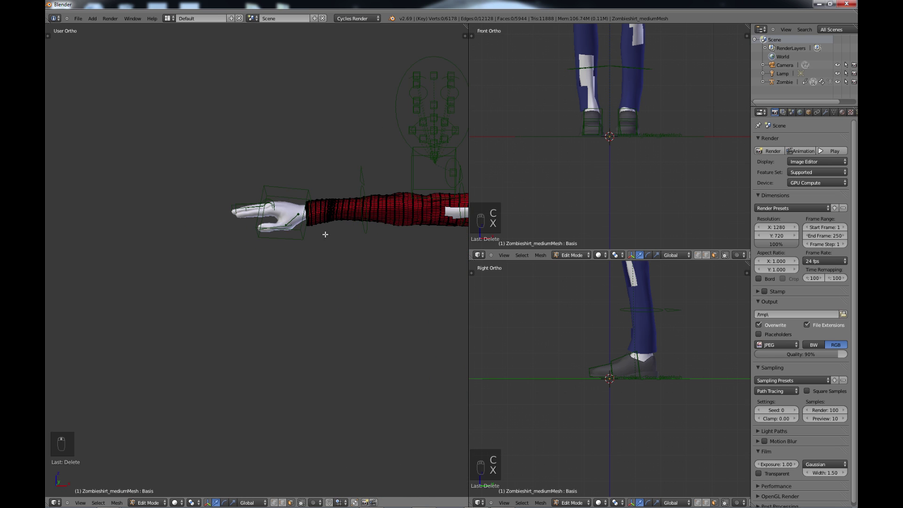
pyautogui.press('c')
pyautogui.click(343, 211)
pyautogui.moveTo(349, 210)
pyautogui.mouseDown()
pyautogui.moveTo(305, 213)
pyautogui.moveTo(355, 220)
pyautogui.mouseUp()
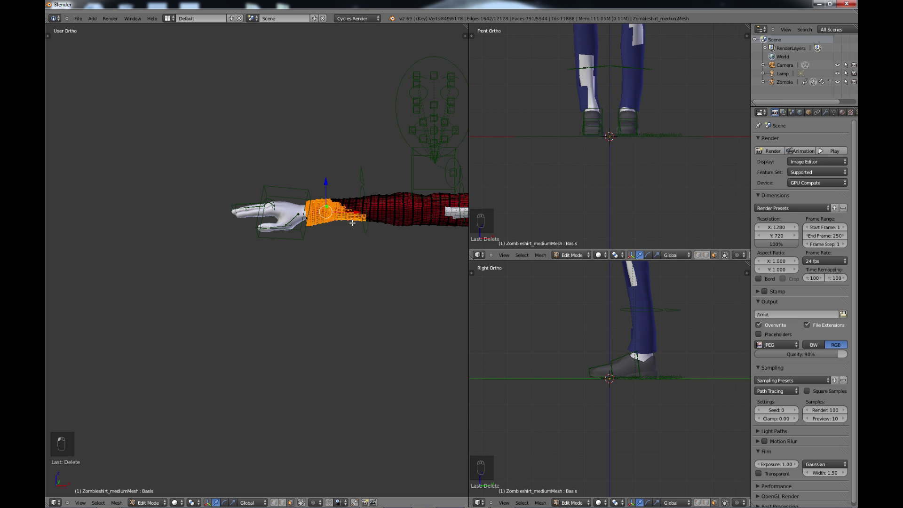
pyautogui.press('x')
pyautogui.click(345, 236)
# - Return the shirt to Object Mode and deselect all objects
pyautogui.scroll(-5, 358, 255)
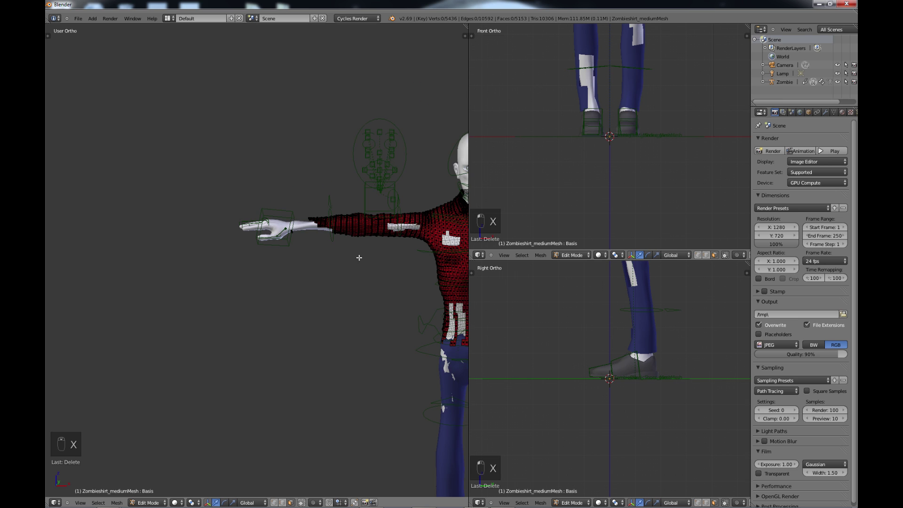
pyautogui.scroll(-1, 361, 256)
pyautogui.keyDown('shift'); pyautogui.moveTo(382, 277); pyautogui.dragTo(307, 254, button='middle'); pyautogui.keyUp('shift')
pyautogui.press('a')
pyautogui.press('a')
pyautogui.press('Tab')
pyautogui.scroll(5, 312, 252)
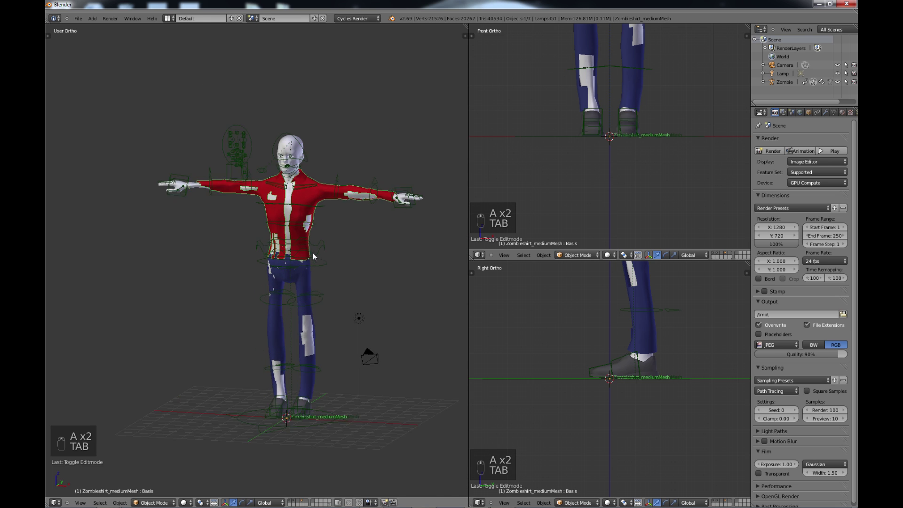
pyautogui.press('a')
pyautogui.press('a')
pyautogui.scroll(-2, 357, 246)
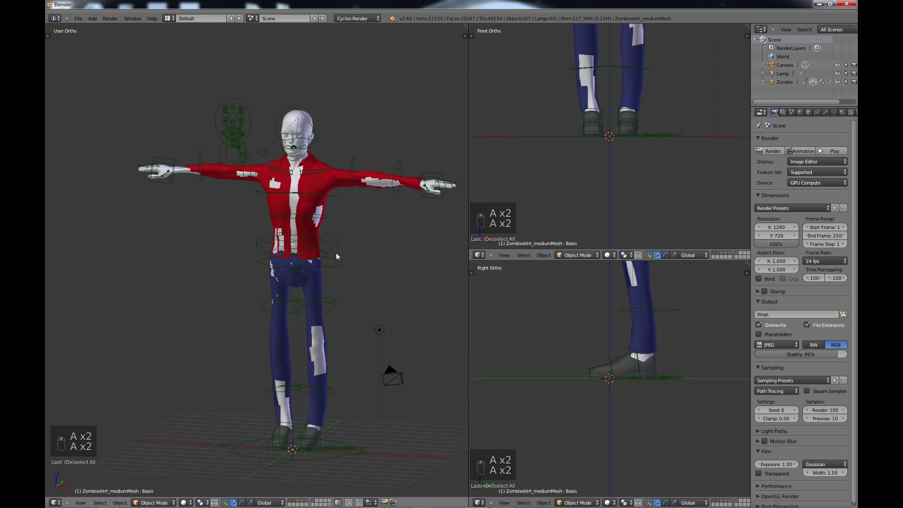
# - Examine the zombie's head and face up close from the front
pyautogui.moveTo(335, 253); pyautogui.dragTo(306, 312, button='middle')
pyautogui.scroll(4, 339, 267)
pyautogui.scroll(-4, 362, 235)
pyautogui.scroll(5, 325, 298)
pyautogui.scroll(5, 342, 292)
pyautogui.scroll(3, 310, 308)
pyautogui.scroll(-1, 323, 320)
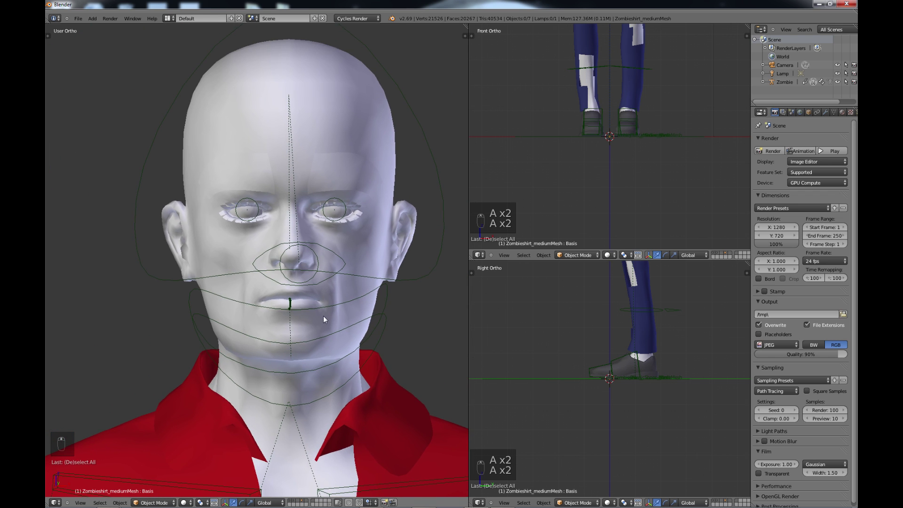
# - Display the MHX Expression Tuning sliders for the zombie's face
pyautogui.scroll(1, 306, 325)
pyautogui.moveTo(289, 326); pyautogui.dragTo(371, 323, button='middle')
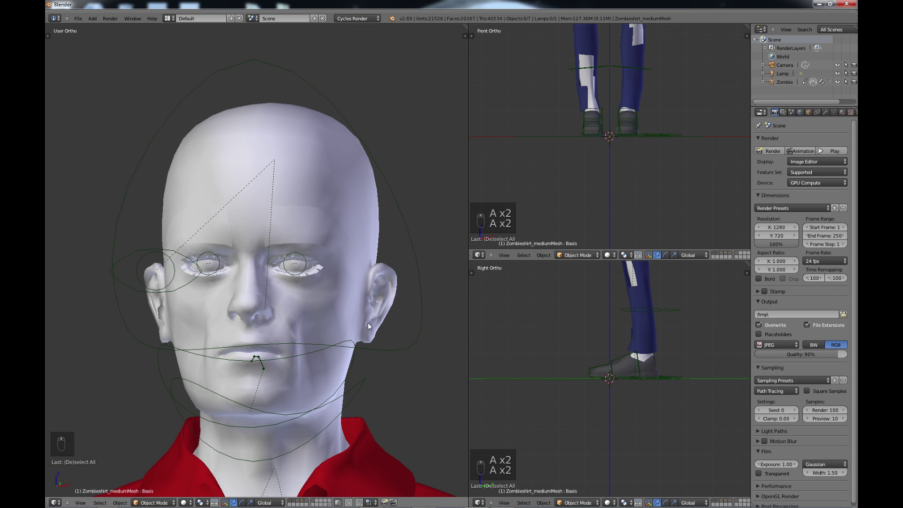
pyautogui.press('n')
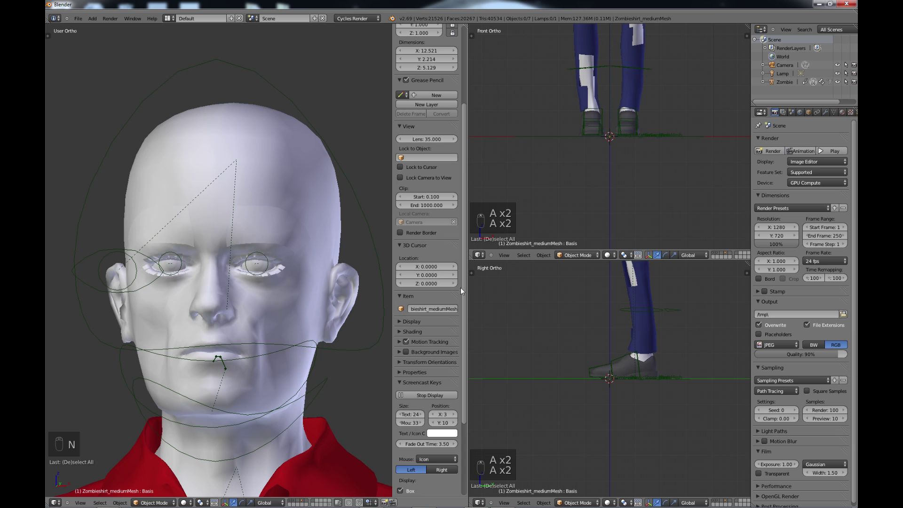
pyautogui.moveTo(464, 293); pyautogui.dragTo(471, 385)
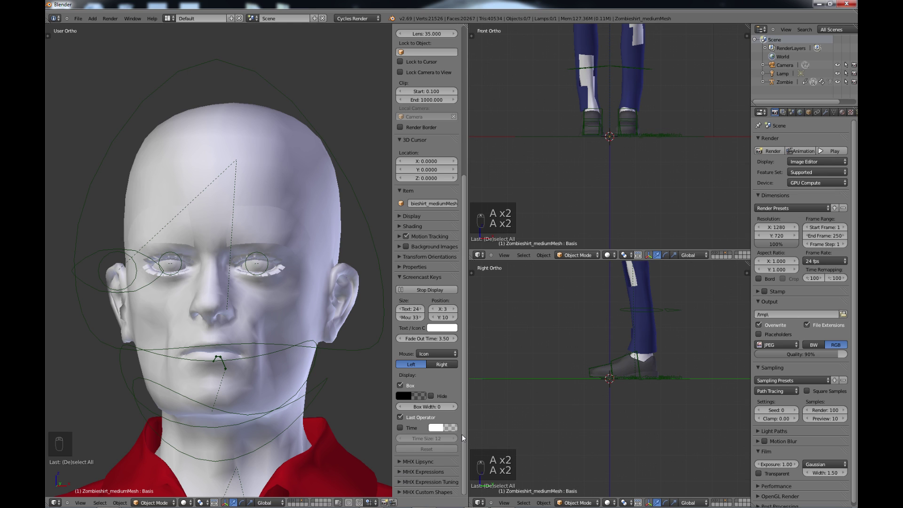
pyautogui.moveTo(464, 445); pyautogui.dragTo(463, 443)
pyautogui.scroll(-1, 463, 459)
pyautogui.scroll(1, 442, 476)
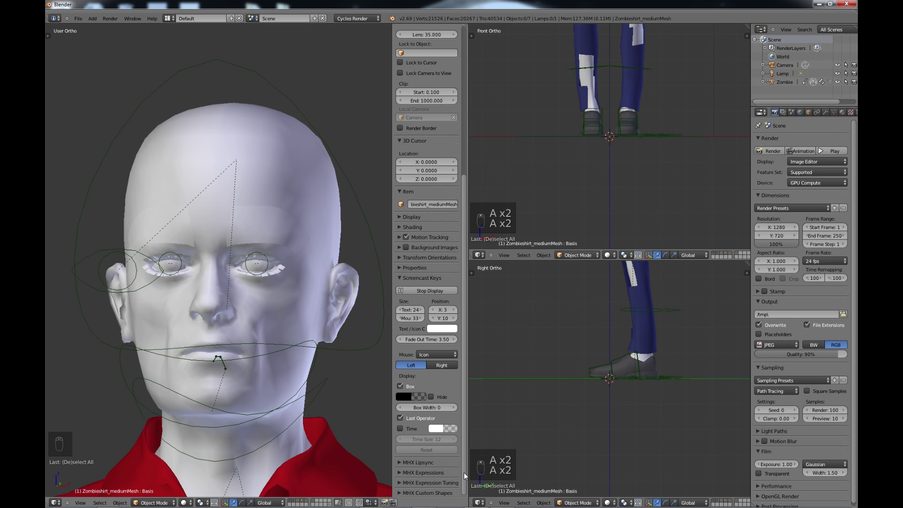
pyautogui.scroll(-1, 464, 472)
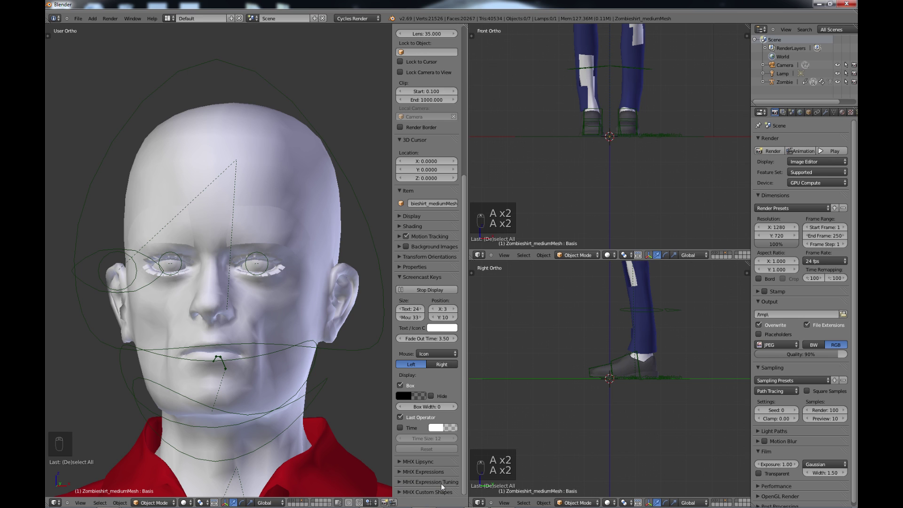
pyautogui.click(399, 482)
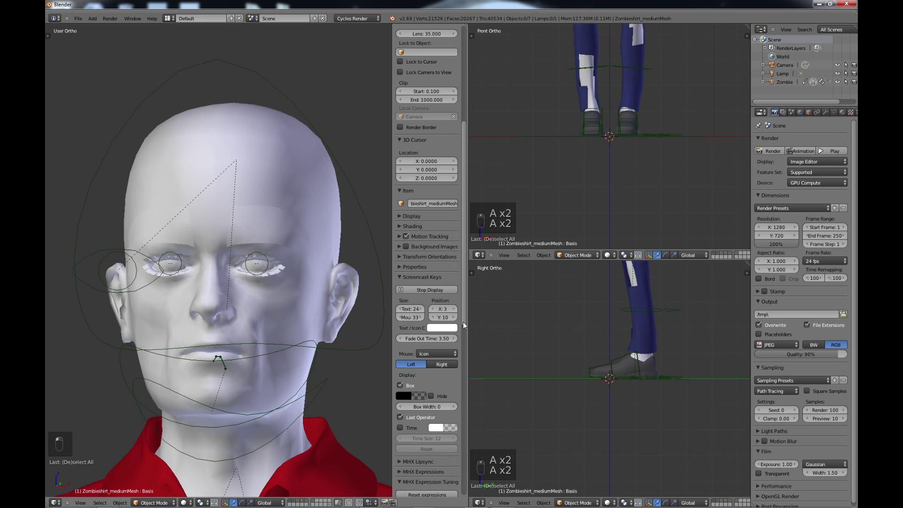
pyautogui.moveTo(467, 331); pyautogui.dragTo(461, 462)
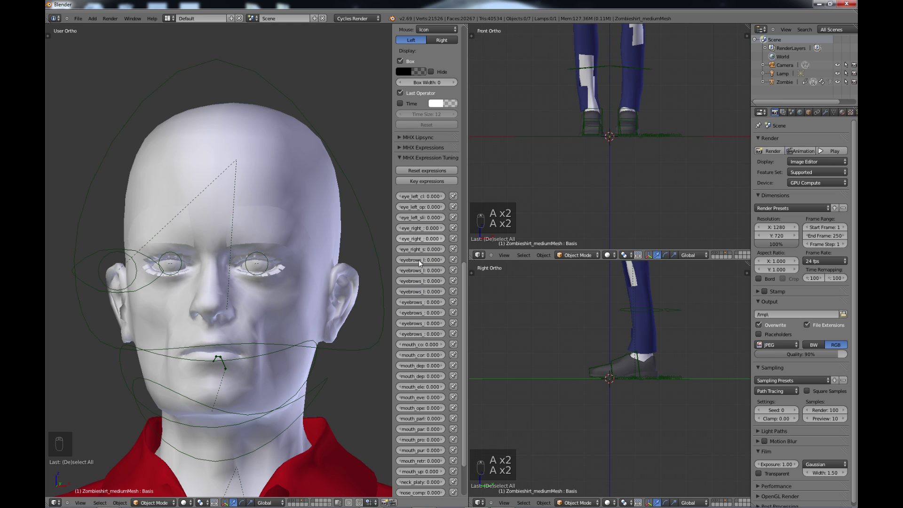
# - Lower the zombie's right eye closure expression value to -9.999
pyautogui.moveTo(306, 317); pyautogui.dragTo(299, 270, button='middle')
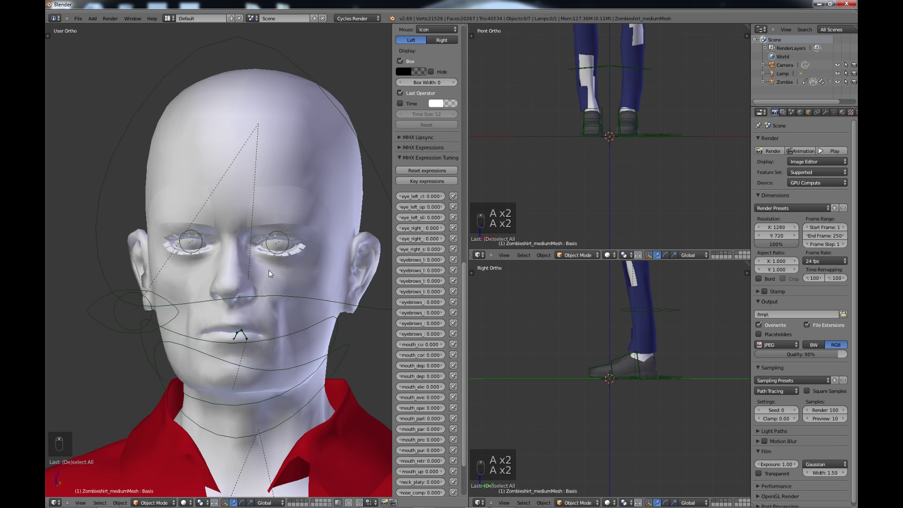
pyautogui.scroll(4, 266, 275)
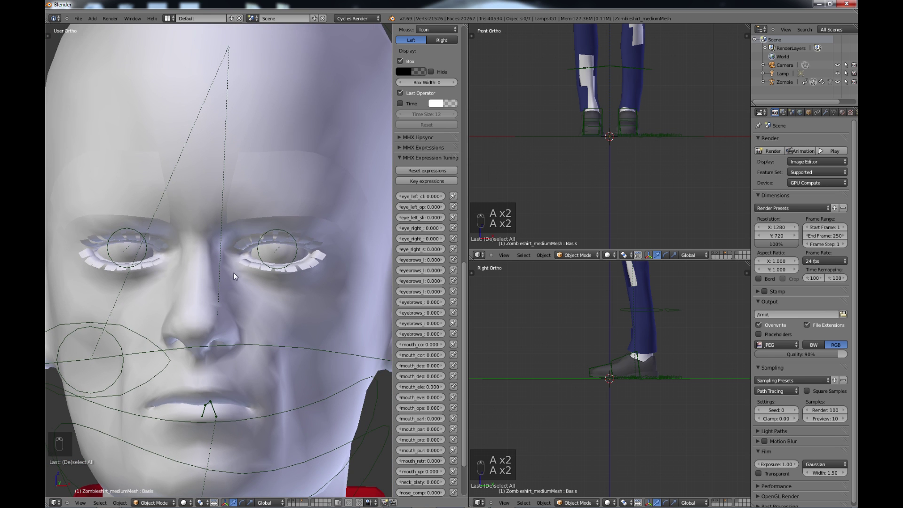
pyautogui.moveTo(234, 272); pyautogui.dragTo(243, 270, button='middle')
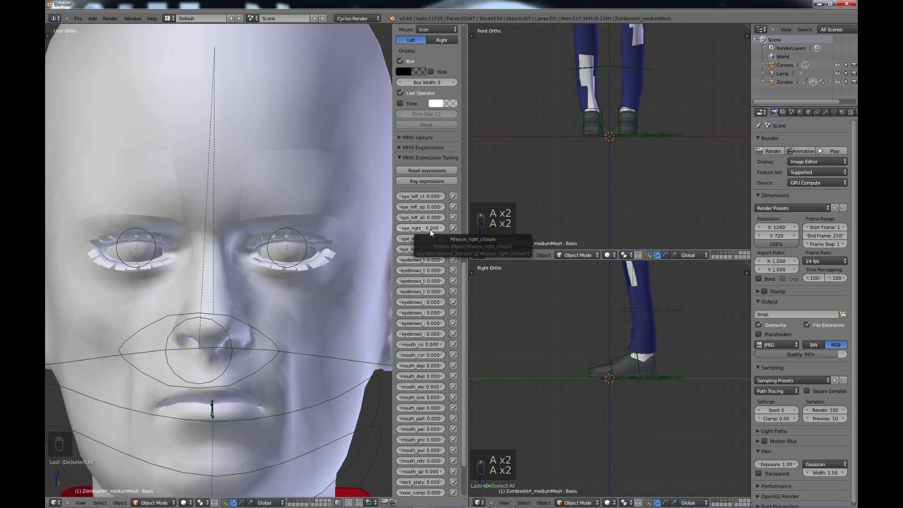
pyautogui.moveTo(429, 229); pyautogui.dragTo(425, 228)
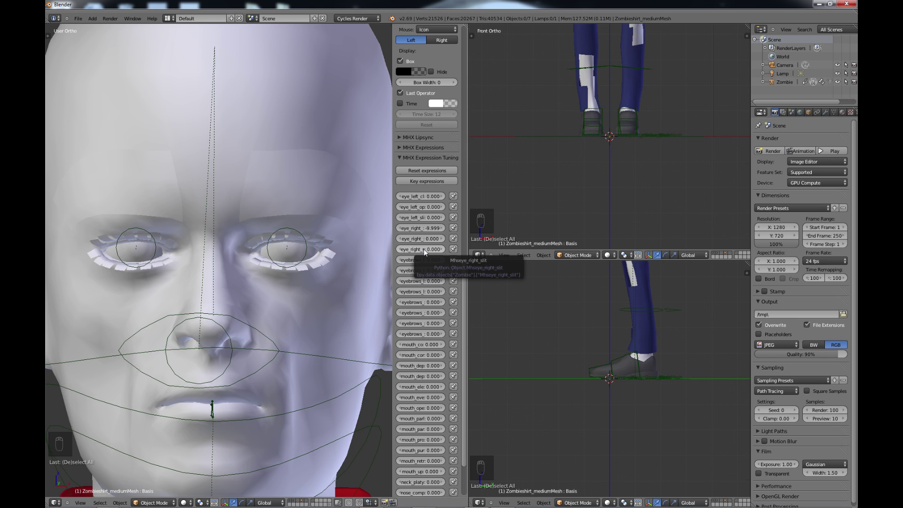
# - Try the right eye slit expression and return it to 0, and set the first left eyebrow expression to 1
pyautogui.moveTo(426, 249); pyautogui.dragTo(419, 250)
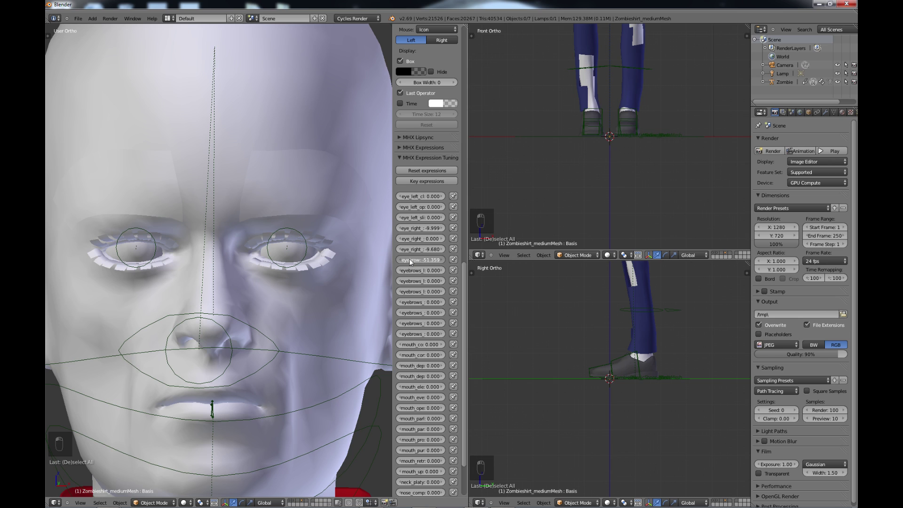
pyautogui.moveTo(431, 260); pyautogui.dragTo(438, 261)
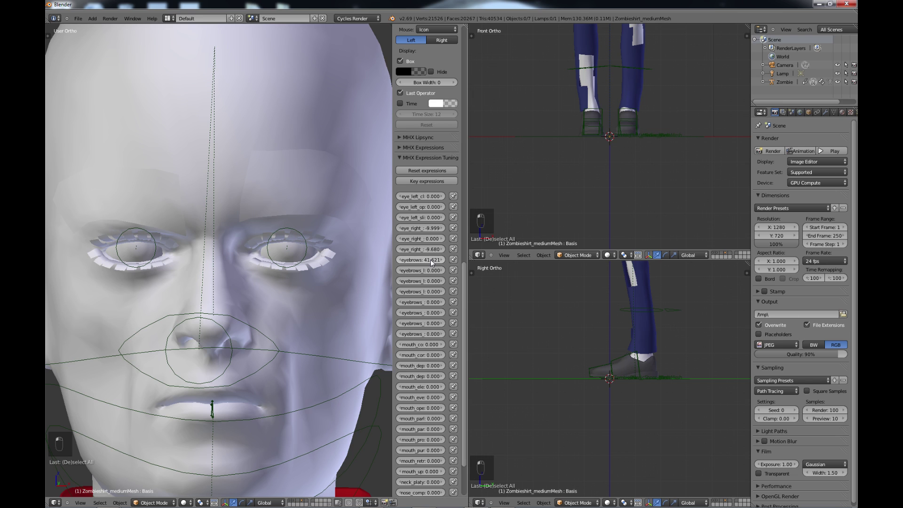
pyautogui.click(430, 259)
pyautogui.press('Return')
pyautogui.press('BackSpace')
pyautogui.press('BackSpace')
pyautogui.press('BackSpace')
pyautogui.press('BackSpace')
pyautogui.press('BackSpace')
pyautogui.write('1')
pyautogui.press('Return')
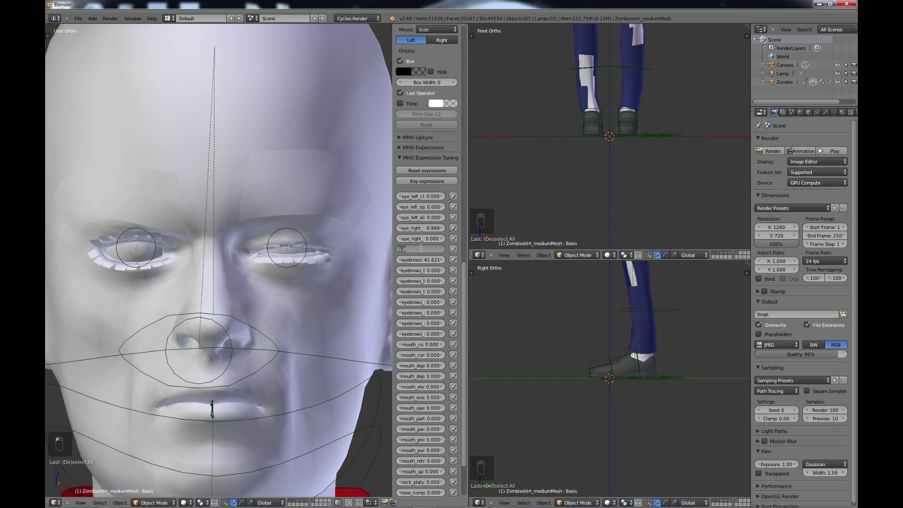
pyautogui.write('0')
pyautogui.press('Return')
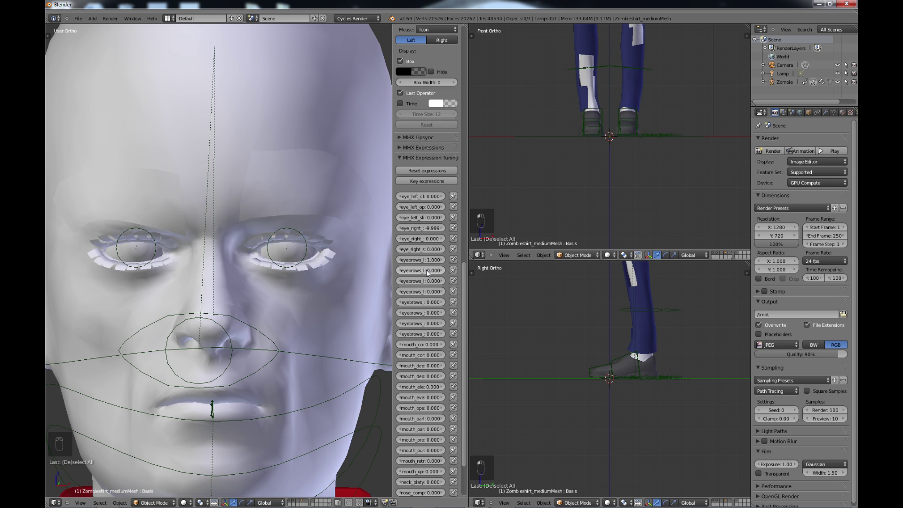
# - Set the first right eyebrow expression to 1 to match the left eyebrow
pyautogui.click(422, 302)
pyautogui.write('1')
pyautogui.press('Return')
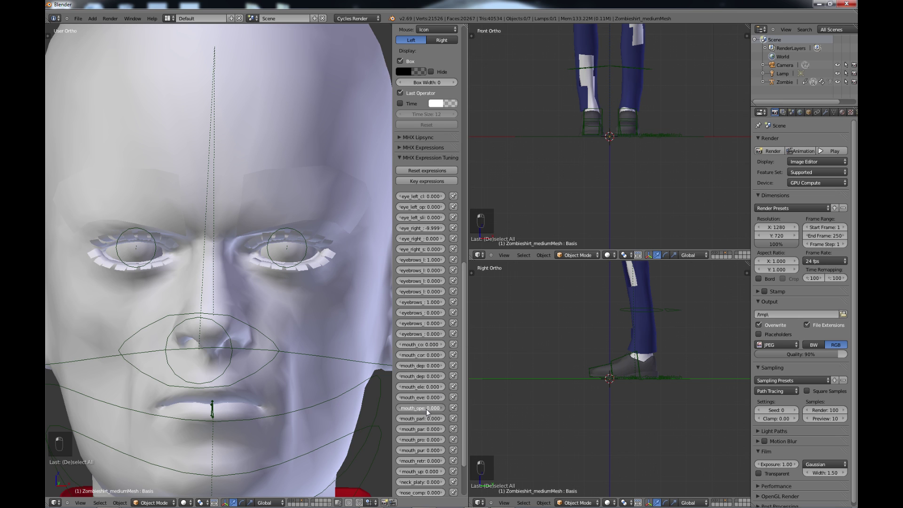
# - Set the mouth opening expression (mouth_ope) to 0.319 and the mouth_ele expression to 0.9 so the teeth are bared
pyautogui.moveTo(426, 408); pyautogui.dragTo(426, 409)
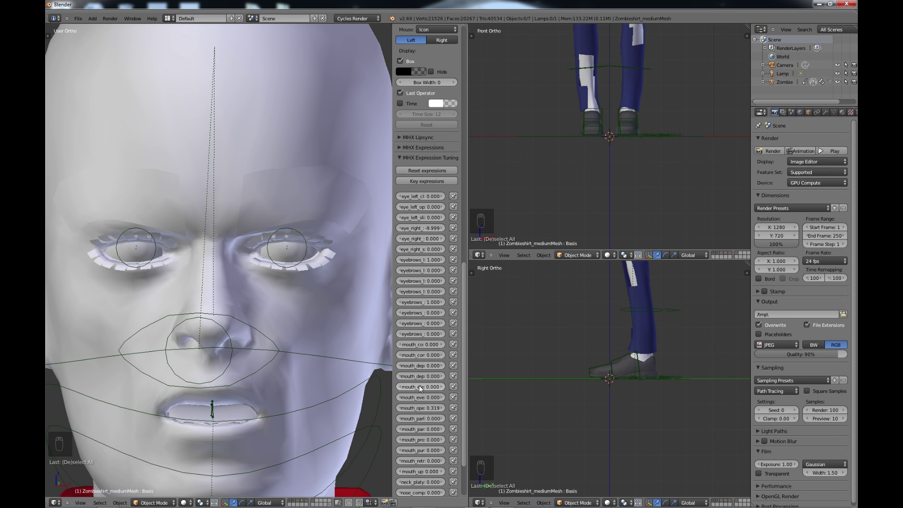
pyautogui.moveTo(443, 387)
pyautogui.mouseDown()
pyautogui.moveTo(466, 387)
pyautogui.moveTo(442, 388)
pyautogui.mouseUp()
pyautogui.click(442, 387)
pyautogui.click(441, 387)
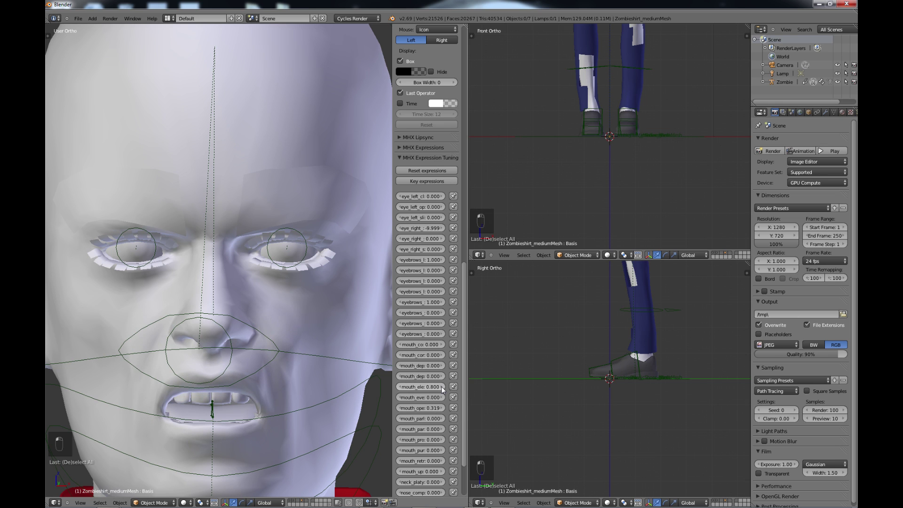
pyautogui.click(441, 387)
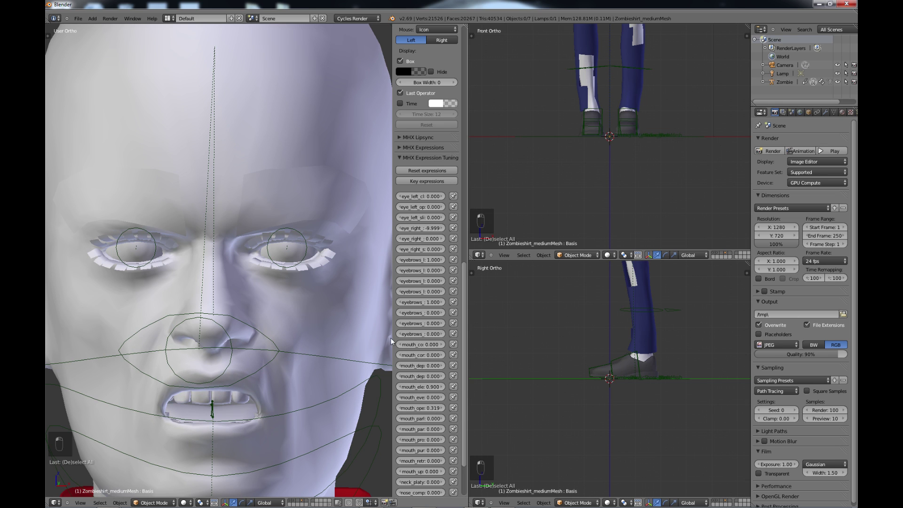
# - Set the left eye closure expression to 0.3, check the face at an angle, and hide the expression sliders
pyautogui.scroll(-1, 430, 177)
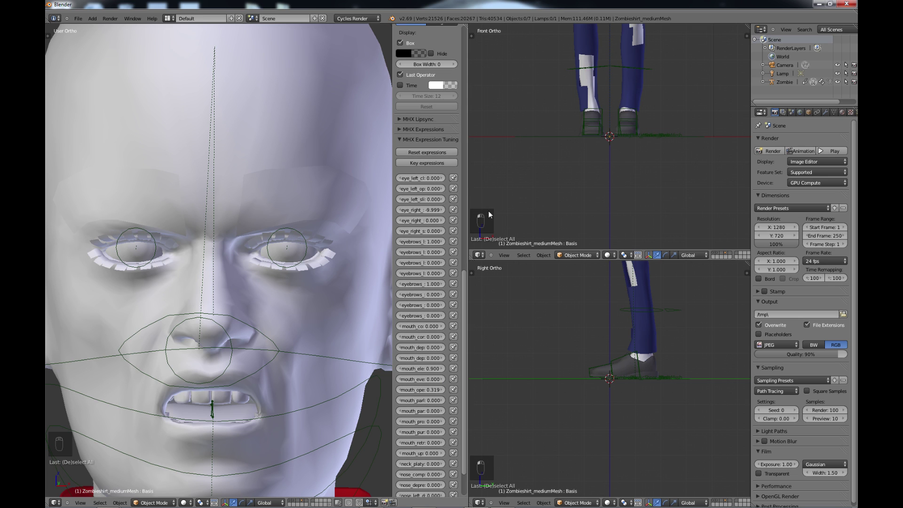
pyautogui.click(442, 179)
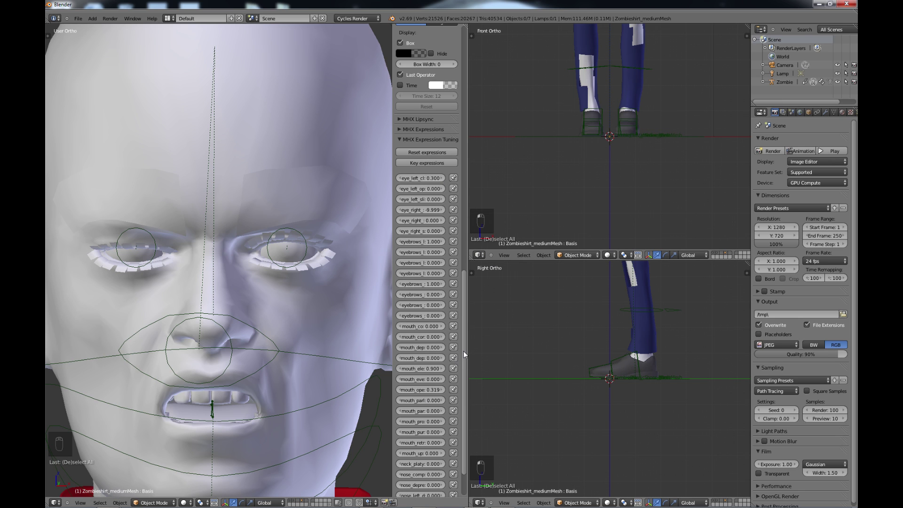
pyautogui.scroll(-2, 284, 338)
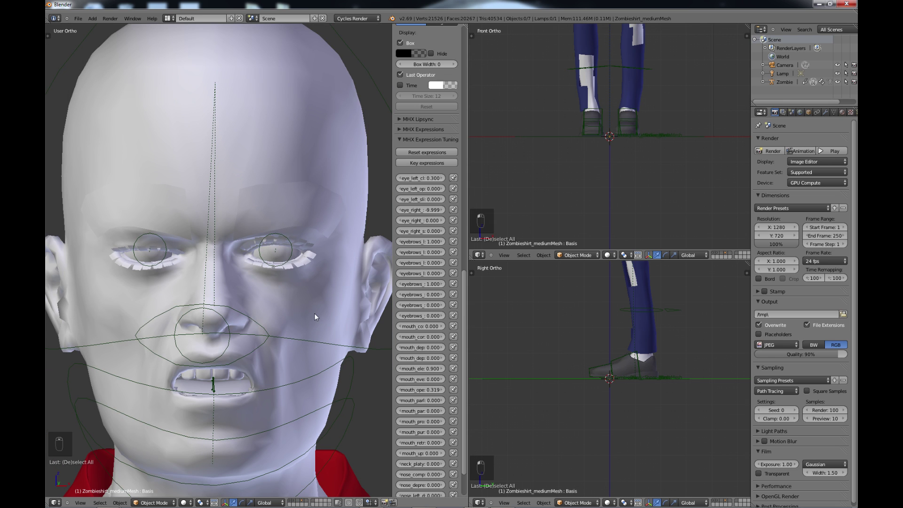
pyautogui.moveTo(329, 320); pyautogui.dragTo(251, 319, button='middle')
pyautogui.scroll(2, 261, 320)
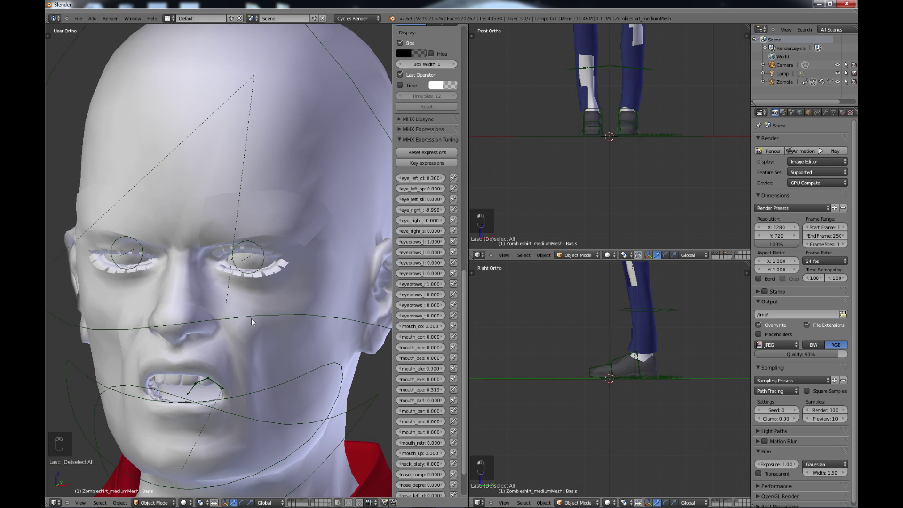
pyautogui.press('n')
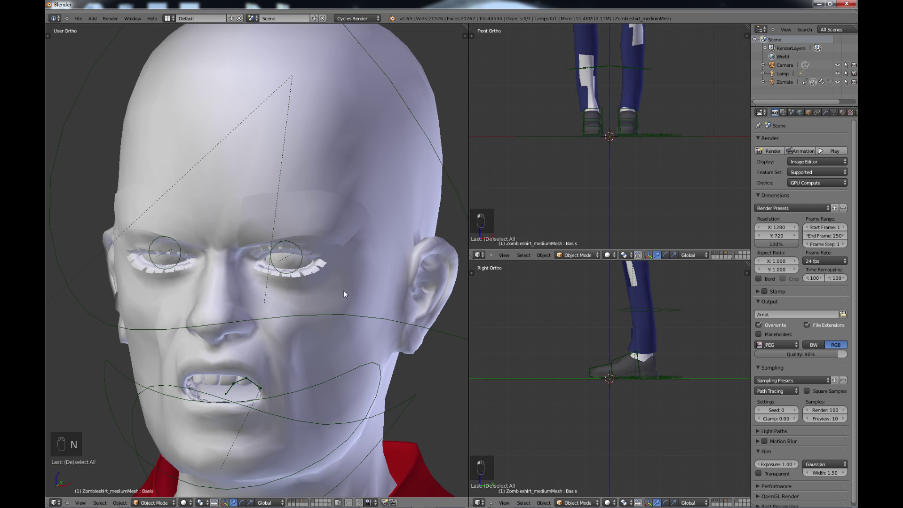
# - Set the ZombieMesh subdivision modifier's render level to 0, previewing view level 1 and returning it to 0
pyautogui.moveTo(331, 308); pyautogui.dragTo(350, 197, button='middle')
pyautogui.rightClick(348, 196)
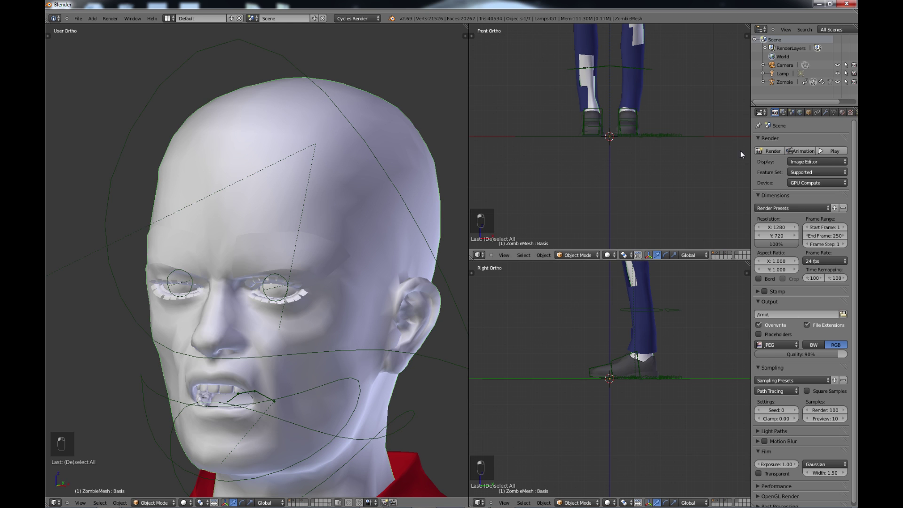
pyautogui.click(826, 113)
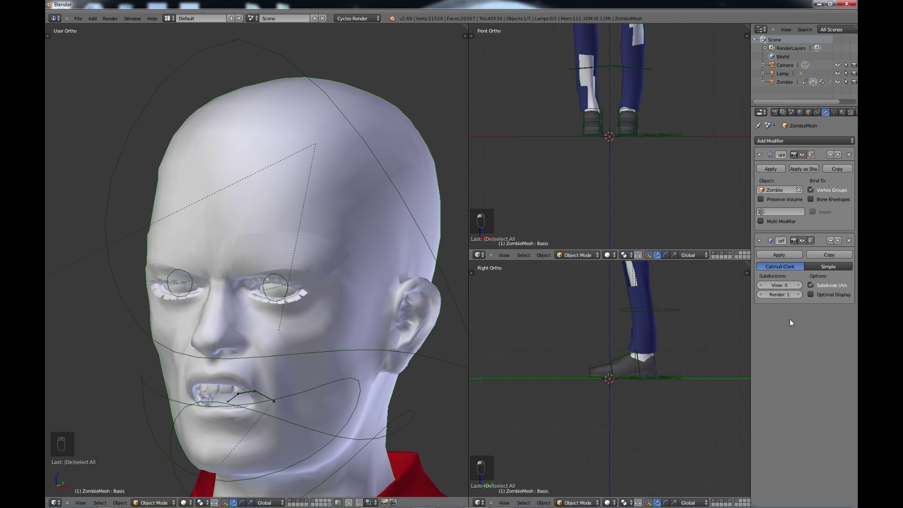
pyautogui.click(762, 295)
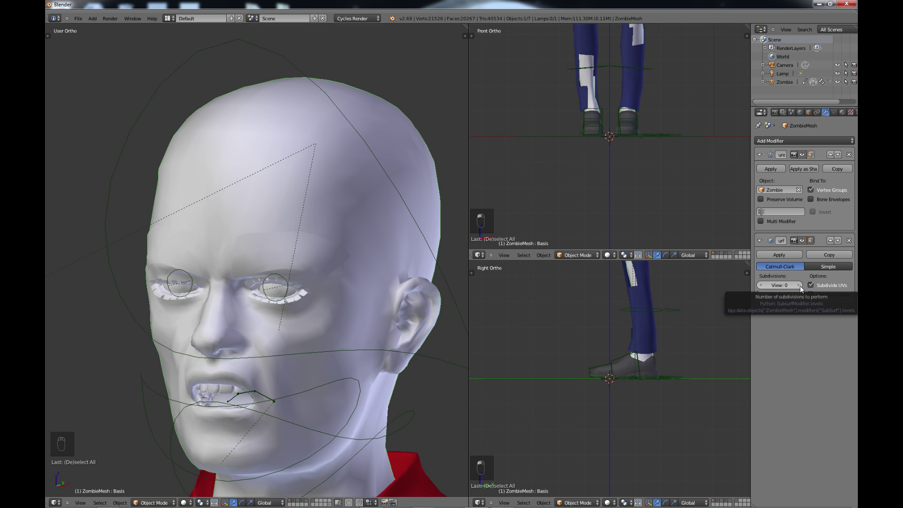
pyautogui.click(800, 286)
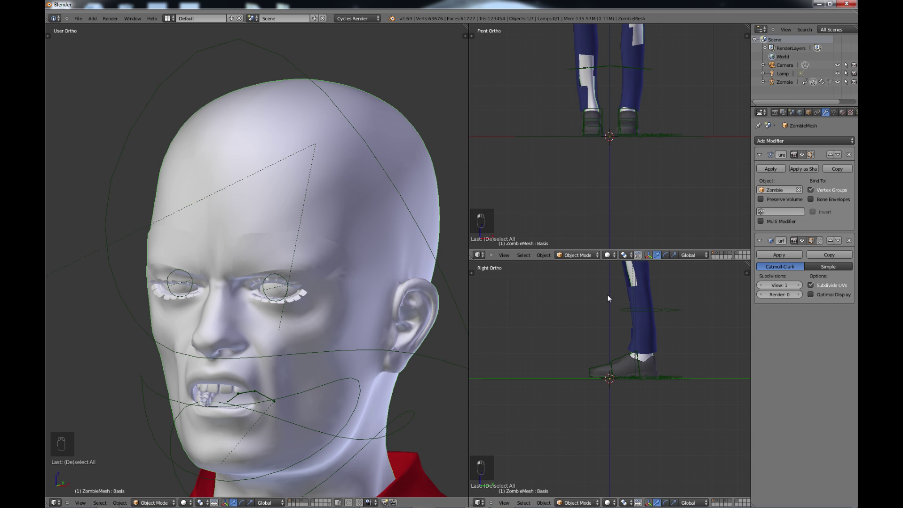
pyautogui.click(761, 285)
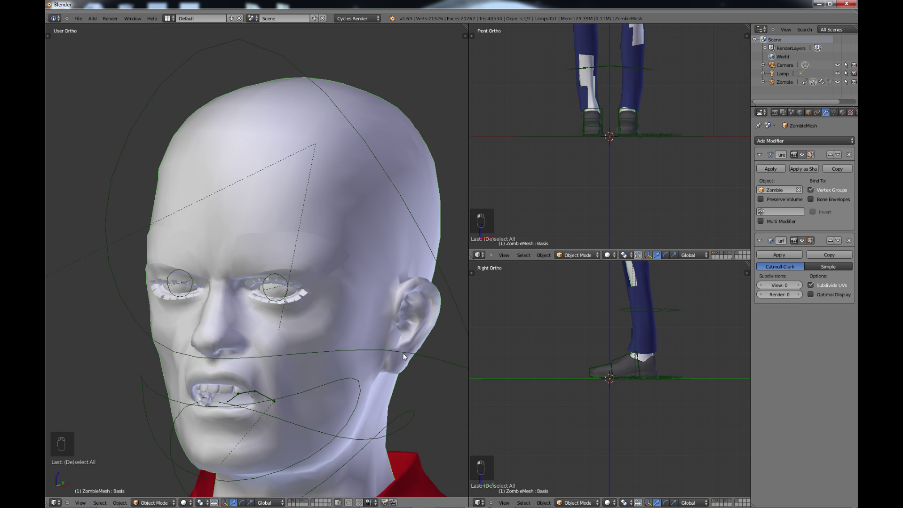
# - Select the camera beside the full-body zombie and make it the active camera, looking through it in the Right Ortho viewport
pyautogui.scroll(-4, 402, 352)
pyautogui.scroll(-4, 324, 327)
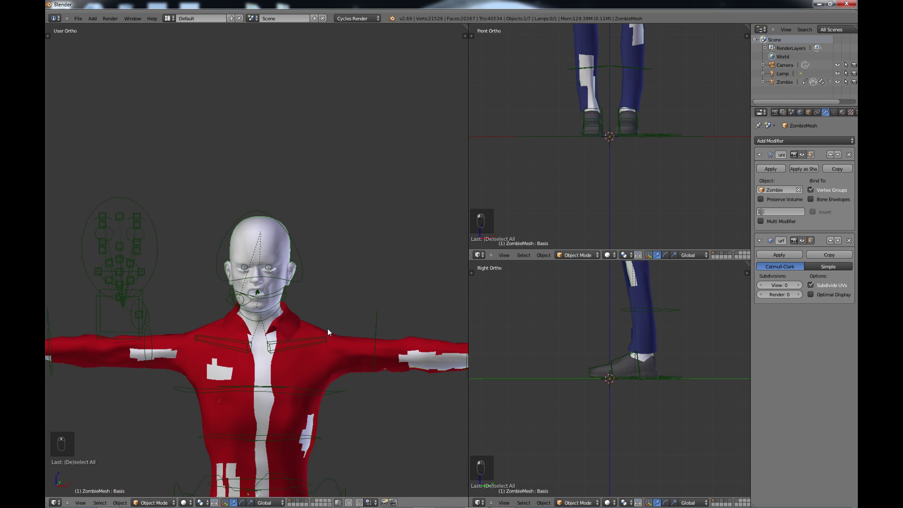
pyautogui.moveTo(328, 330); pyautogui.dragTo(329, 252, button='middle')
pyautogui.scroll(-3, 319, 296)
pyautogui.keyDown('shift'); pyautogui.moveTo(319, 295); pyautogui.dragTo(314, 250, button='middle'); pyautogui.keyUp('shift')
pyautogui.keyDown('shift'); pyautogui.moveTo(379, 342); pyautogui.dragTo(349, 334, button='middle'); pyautogui.keyUp('shift')
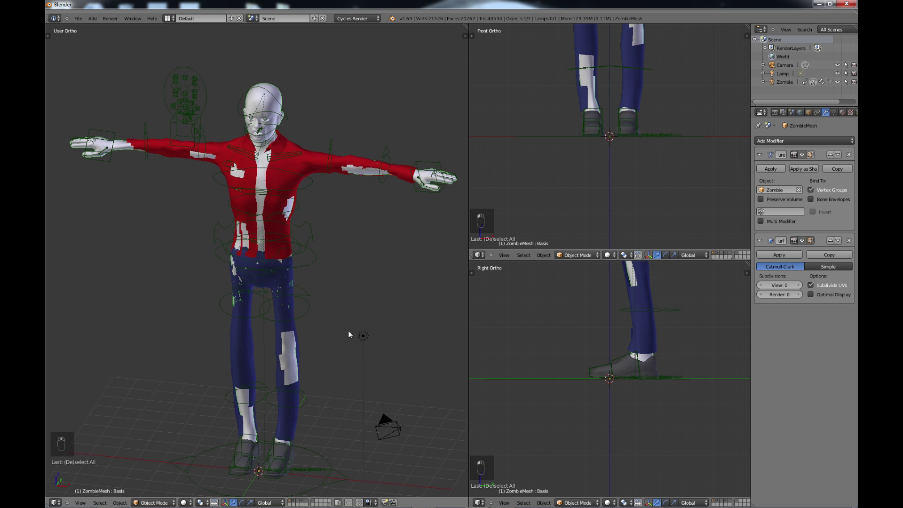
pyautogui.rightClick(388, 425)
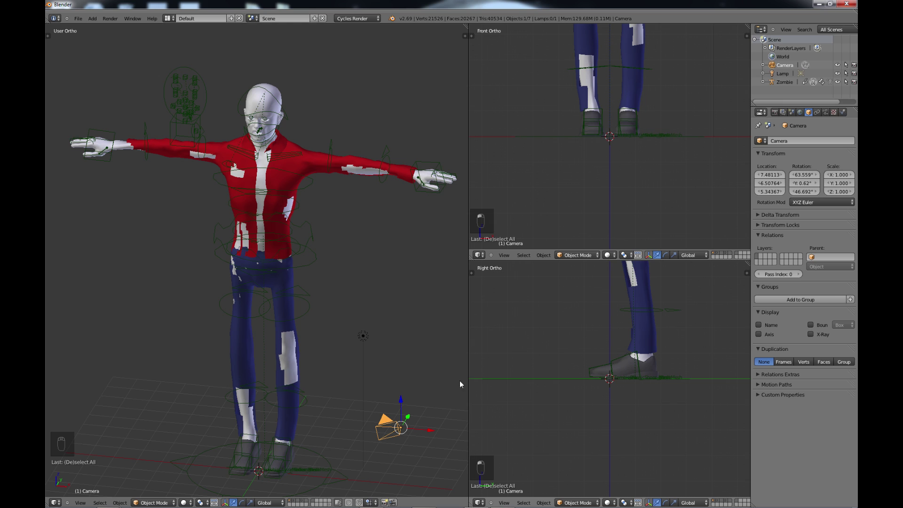
pyautogui.hotkey('shift', 'a')
pyautogui.press('ctrl+KP_0')
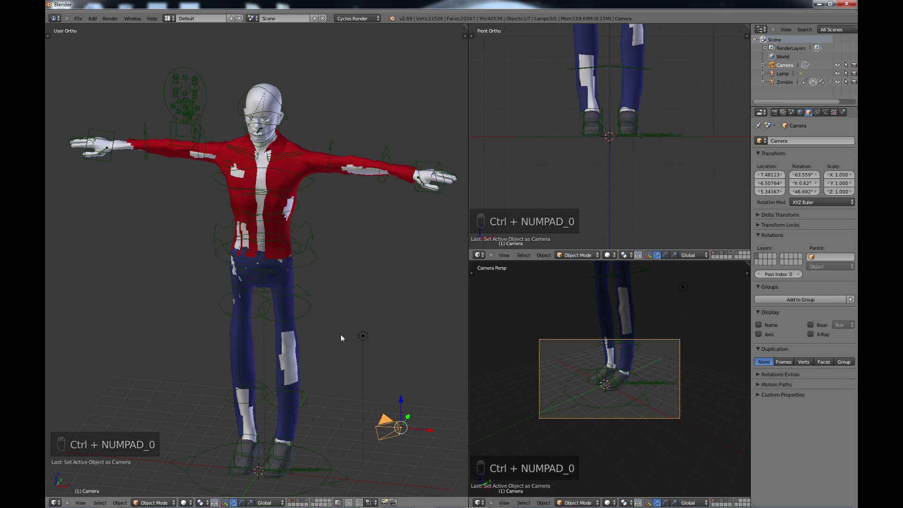
# - In the top view, move the camera in front of the zombie and rotate it to face the figure, about -7° around Z
pyautogui.scroll(-2, 340, 335)
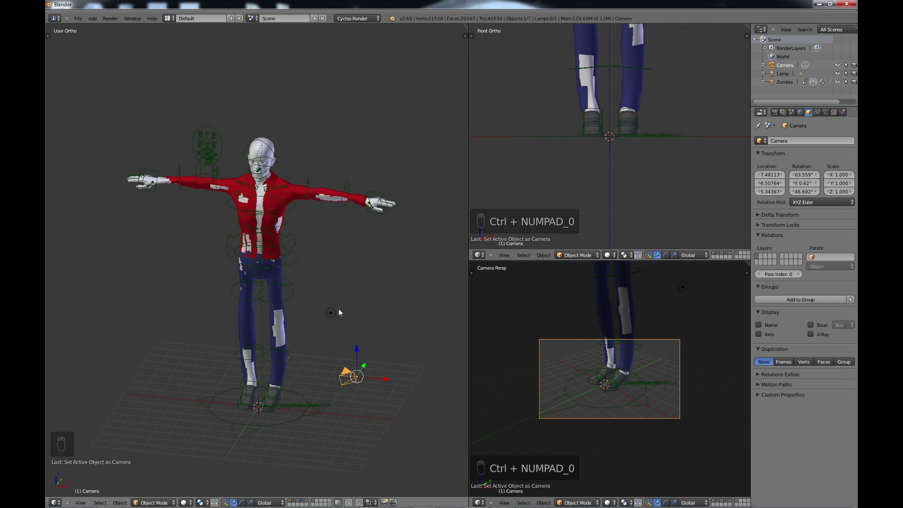
pyautogui.press('KP_7')
pyautogui.scroll(-4, 398, 355)
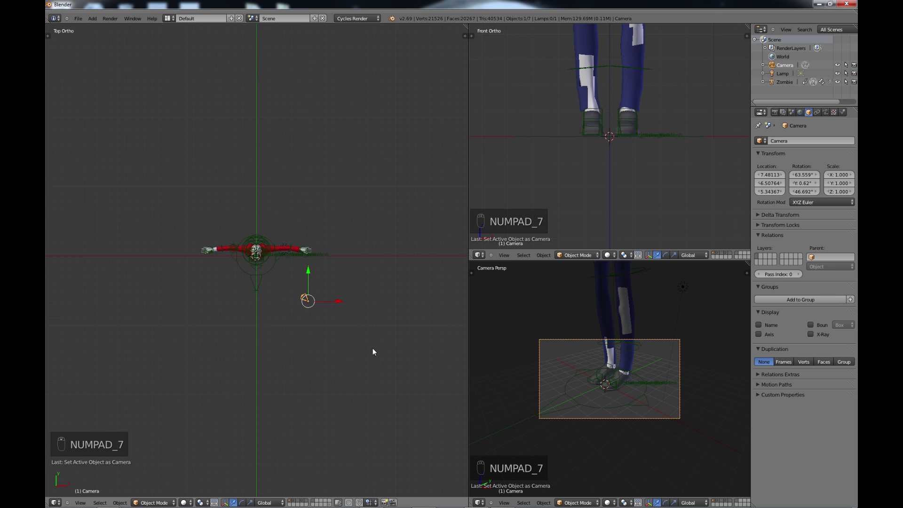
pyautogui.press('g')
pyautogui.click(343, 365)
pyautogui.press('r')
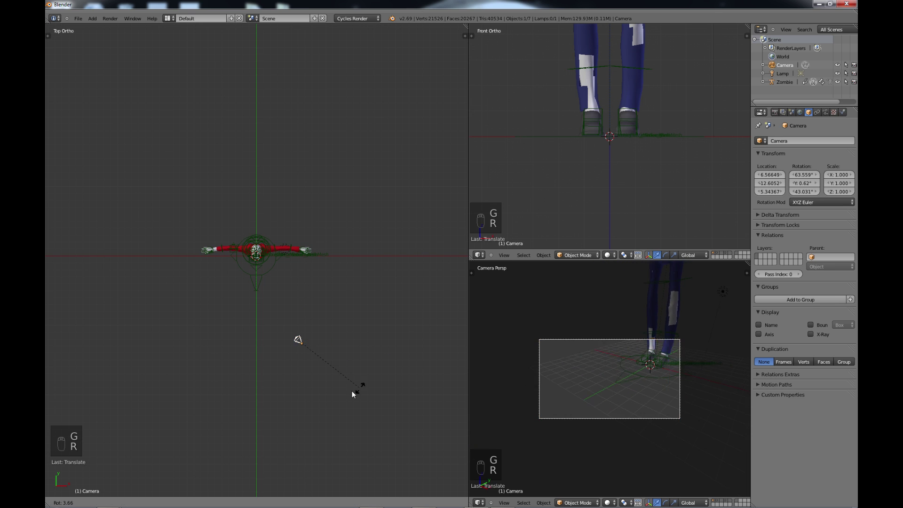
pyautogui.click(303, 400)
pyautogui.press('g')
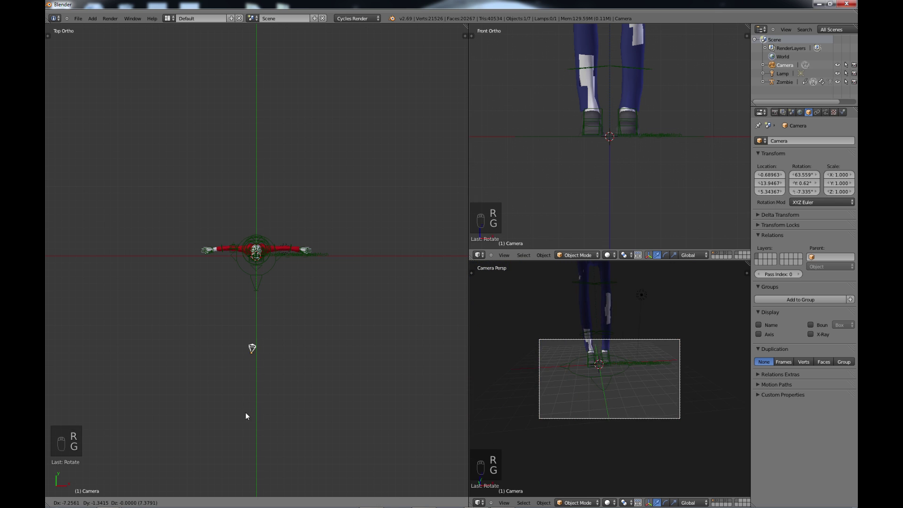
pyautogui.click(238, 418)
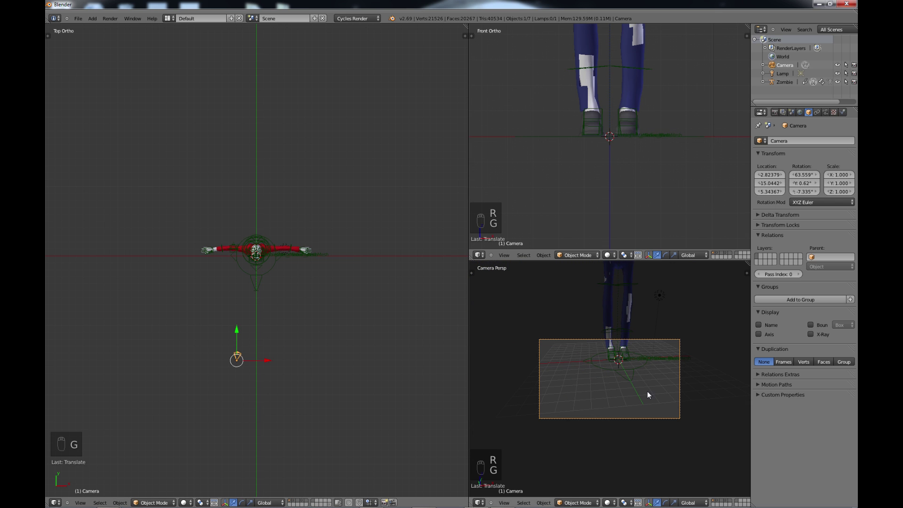
# - Raise the camera to a height of about 18 units so its frame covers the zombie's head and torso
pyautogui.press('g')
pyautogui.click(654, 297)
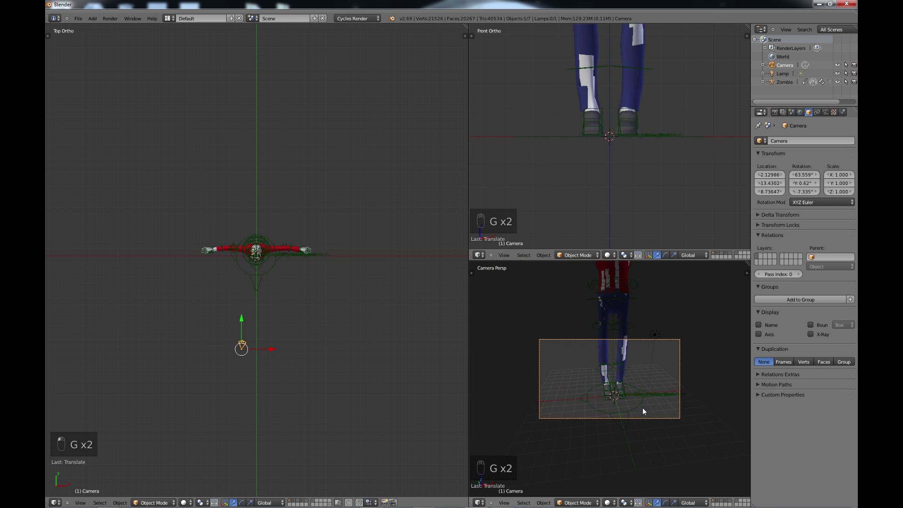
pyautogui.press('g')
pyautogui.click(671, 283)
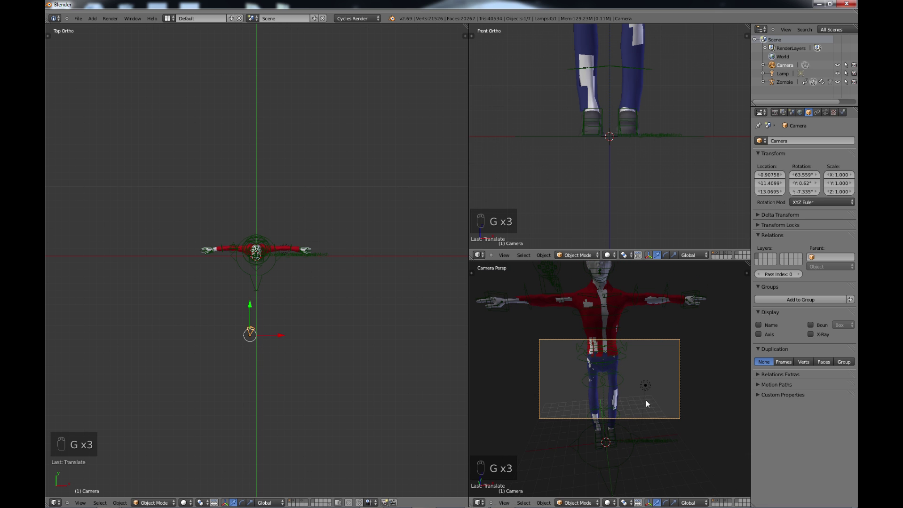
pyautogui.press('g')
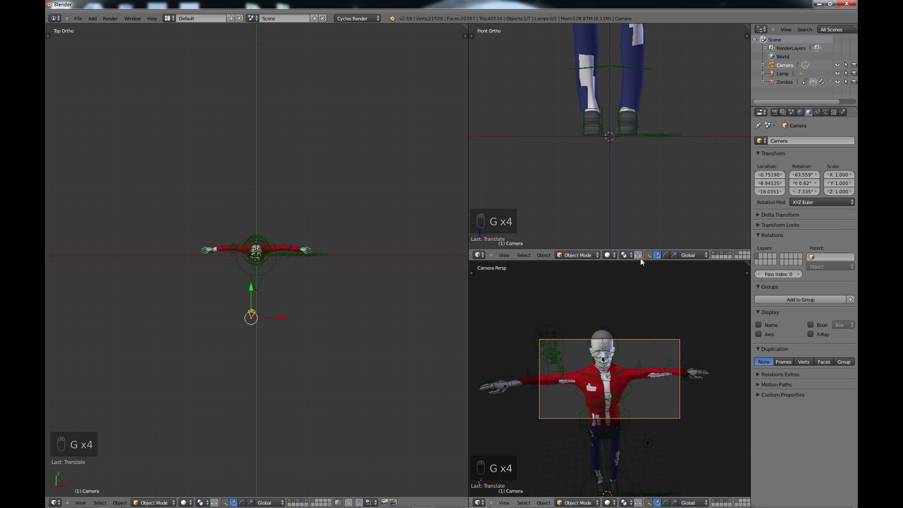
pyautogui.click(640, 258)
# - Move the camera back and turn it to about -12° around Z, centring the zombie's head and upper body in the frame
pyautogui.moveTo(252, 287); pyautogui.dragTo(247, 323)
pyautogui.press('g')
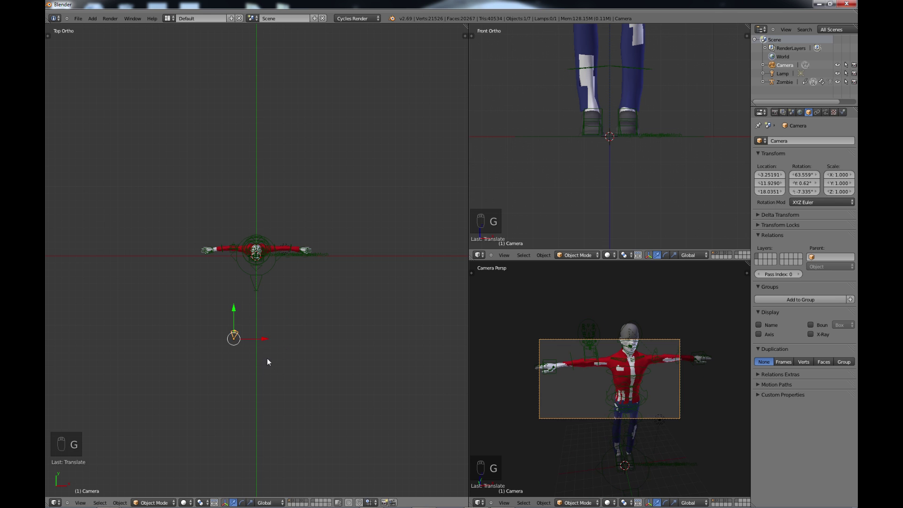
pyautogui.press('r')
pyautogui.click(261, 357)
pyautogui.press('g')
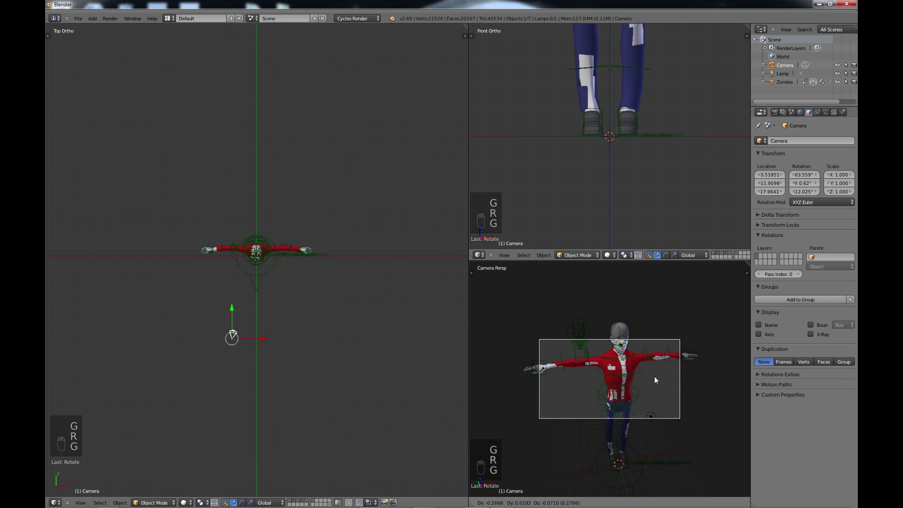
pyautogui.click(667, 343)
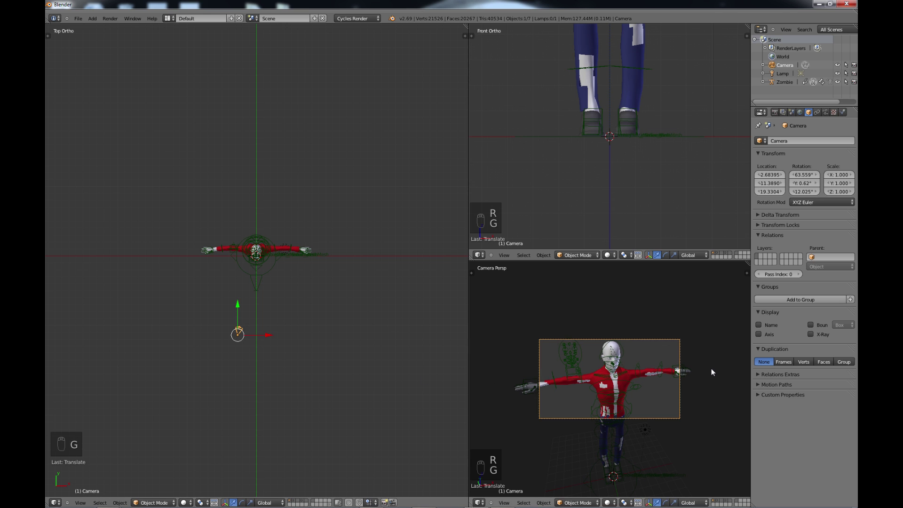
pyautogui.press('g')
pyautogui.click(683, 364)
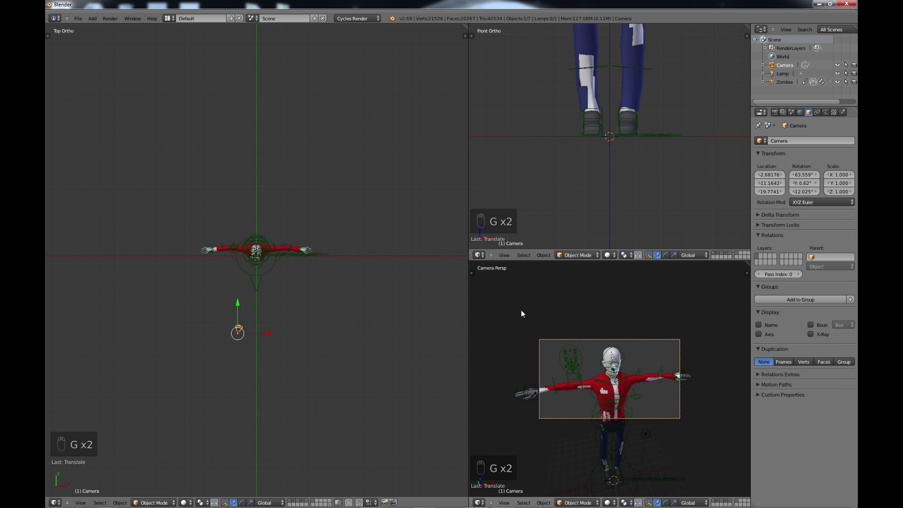
# - Convert the lamp beside the zombie into a Sun lamp using an Emission node surface with strength 3
pyautogui.moveTo(234, 397); pyautogui.dragTo(288, 354, button='middle')
pyautogui.rightClick(292, 359)
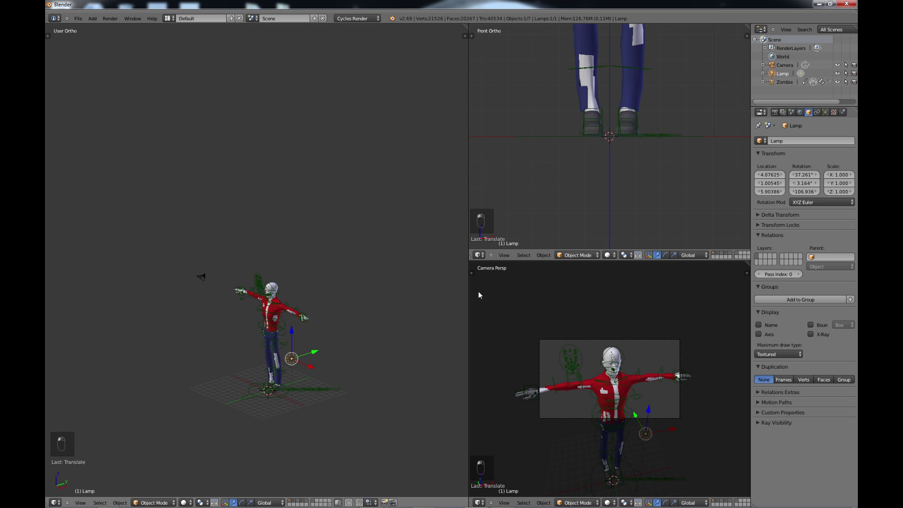
pyautogui.click(826, 112)
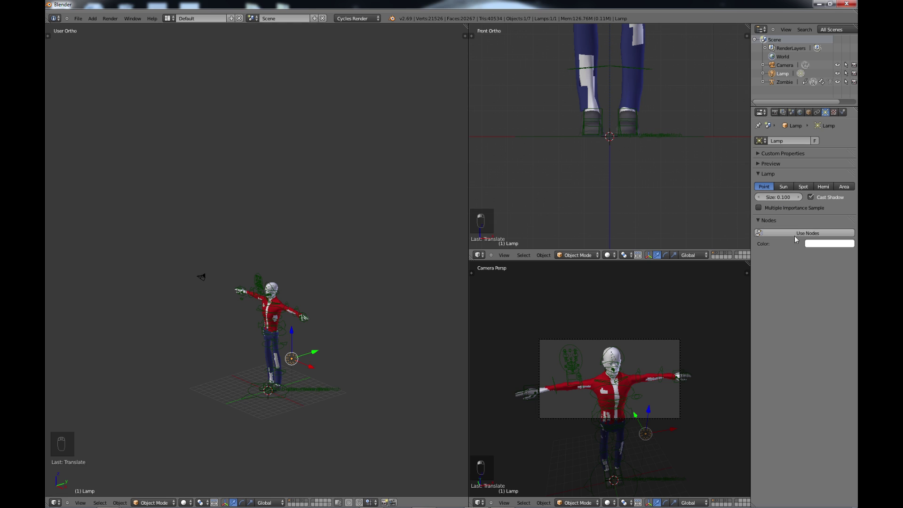
pyautogui.click(809, 232)
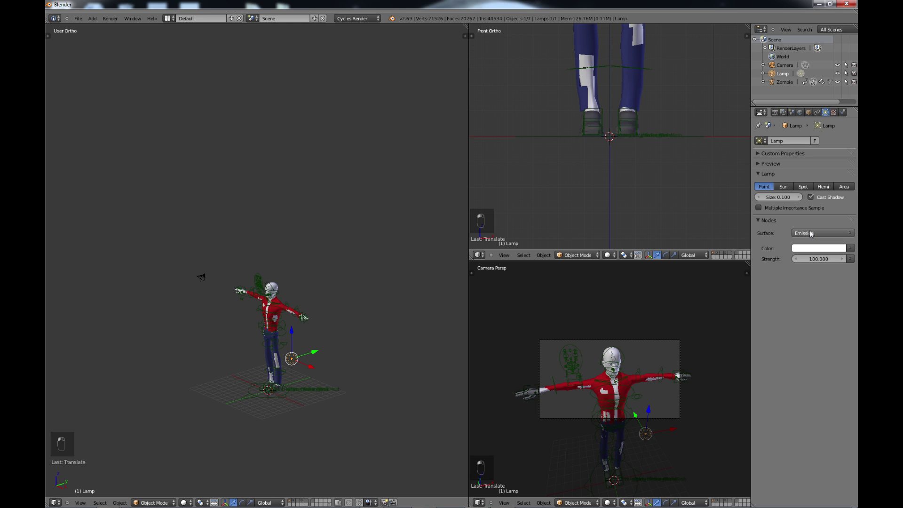
pyautogui.click(818, 259)
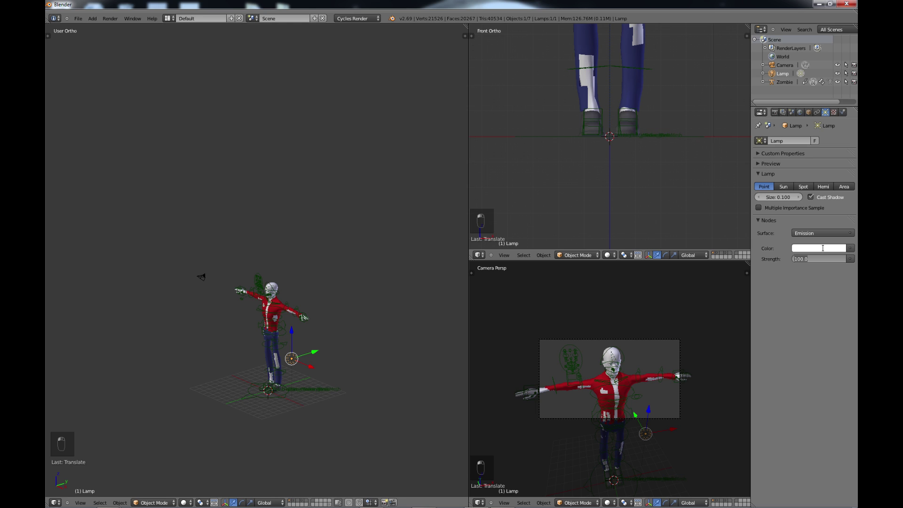
pyautogui.write('3')
pyautogui.press('Return')
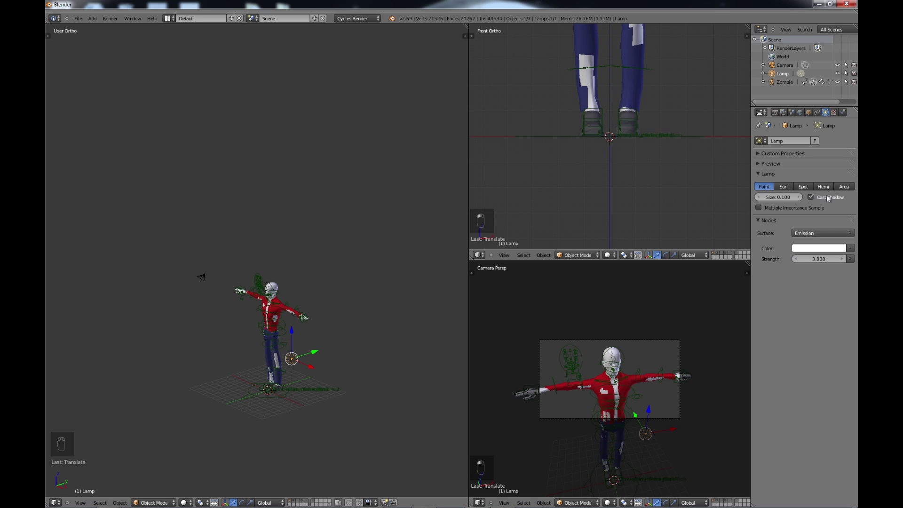
pyautogui.click(789, 189)
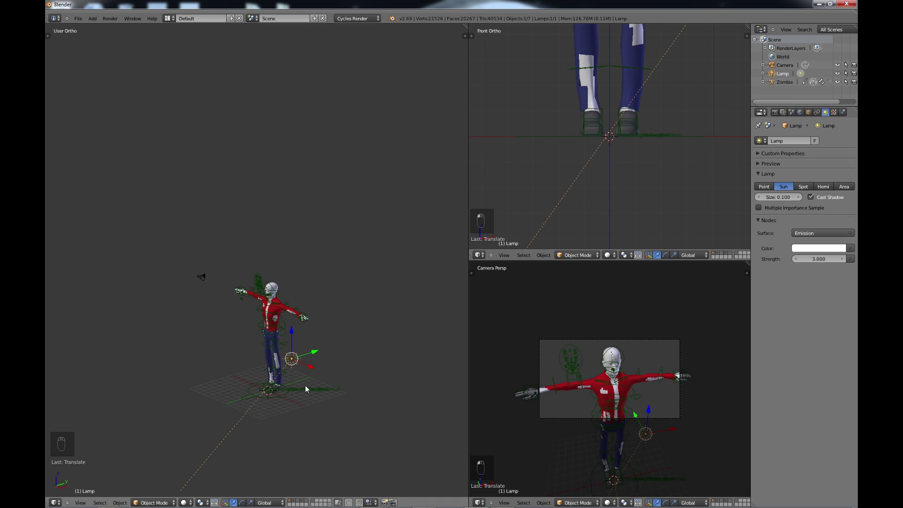
# - Raise the sun lamp vertically above the zombie's head and rotate it by about 60° in the right side view
pyautogui.press('KP_3')
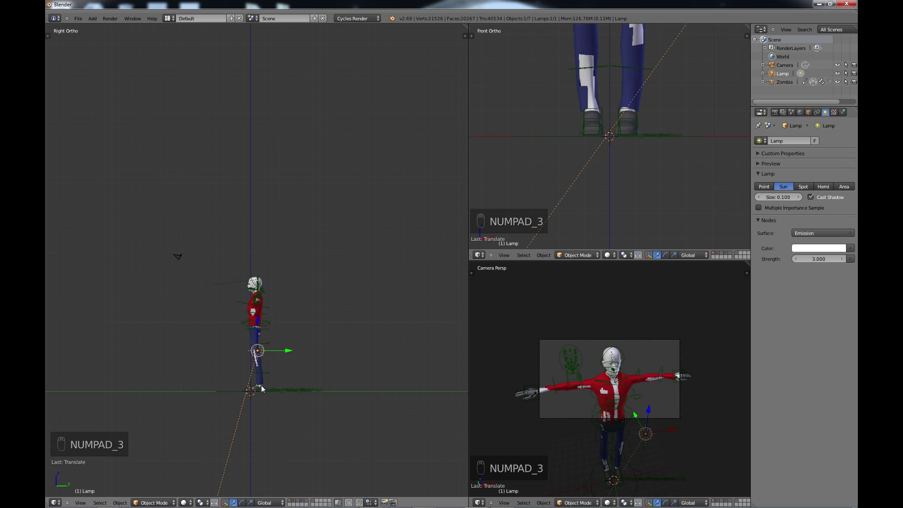
pyautogui.keyDown('shift'); pyautogui.moveTo(264, 376); pyautogui.dragTo(262, 361, button='middle'); pyautogui.keyUp('shift')
pyautogui.press('g')
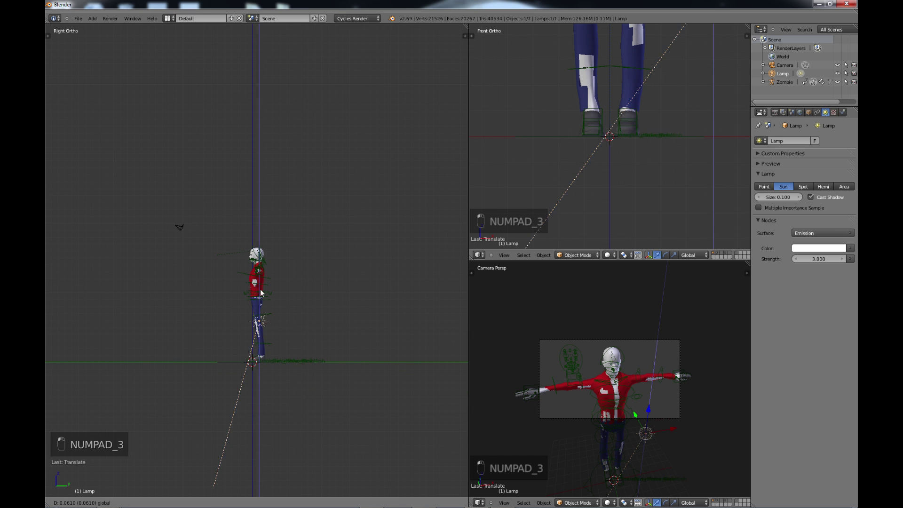
pyautogui.press('z')
pyautogui.click(251, 189)
pyautogui.press('r')
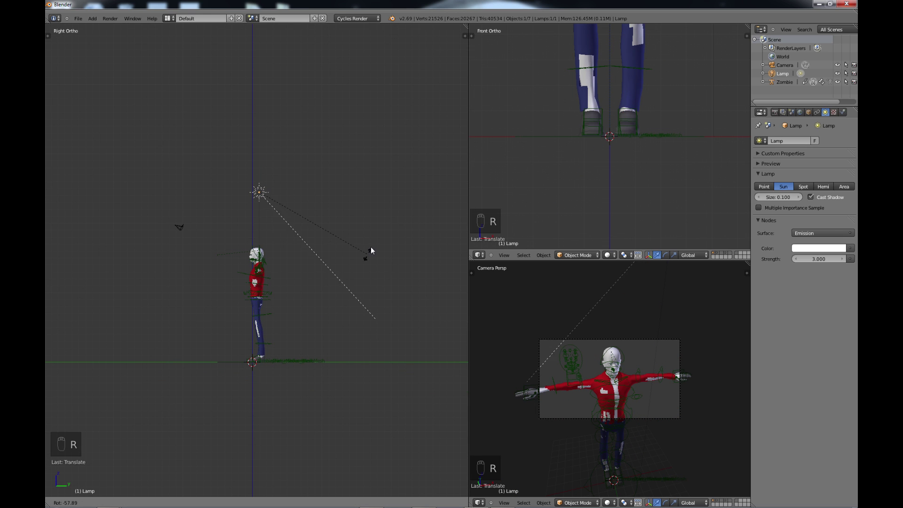
pyautogui.click(372, 243)
# - Render the sunlit zombie through the active camera
pyautogui.moveTo(258, 286); pyautogui.dragTo(333, 299, button='middle')
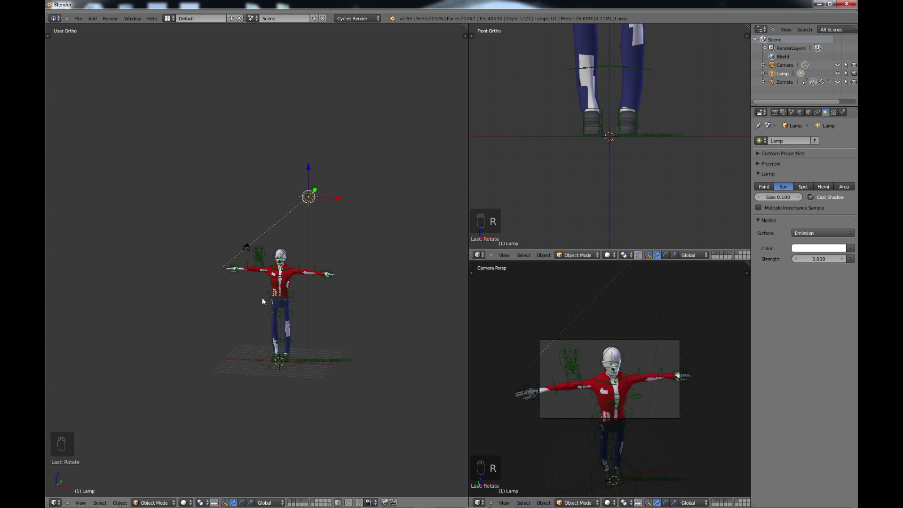
pyautogui.press('F12')
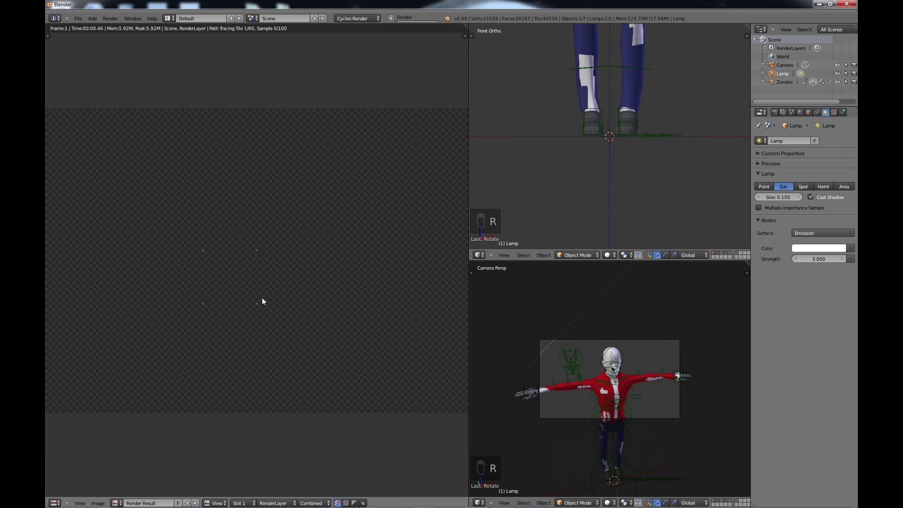